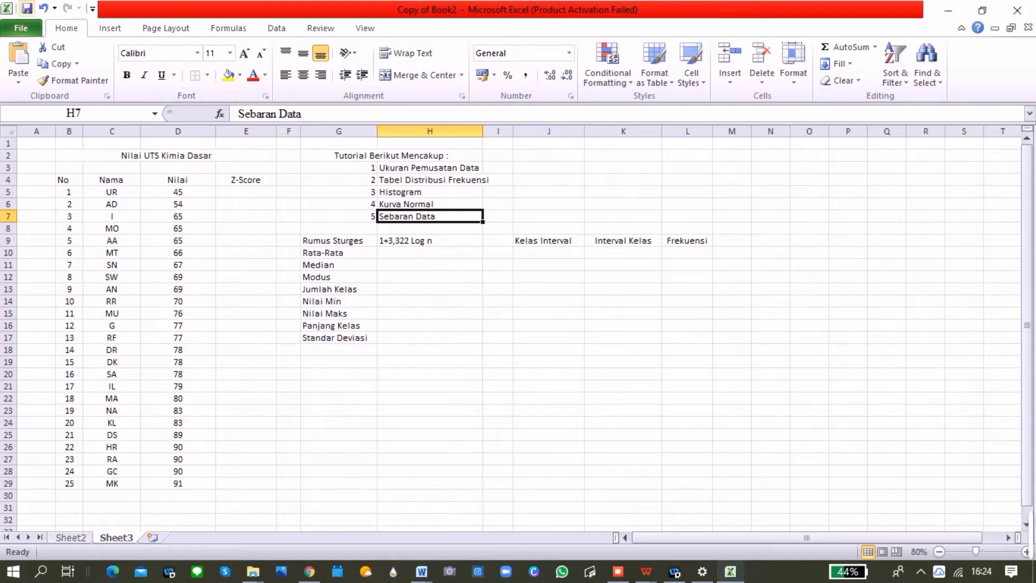
Step: Confirm the Excel add-ins with Analysis ToolPak, Analysis ToolPak - VBA and Solver Add-in enabled, and bring up the data analysis commands
{"action": "left_click", "coordinate": [21, 28]}
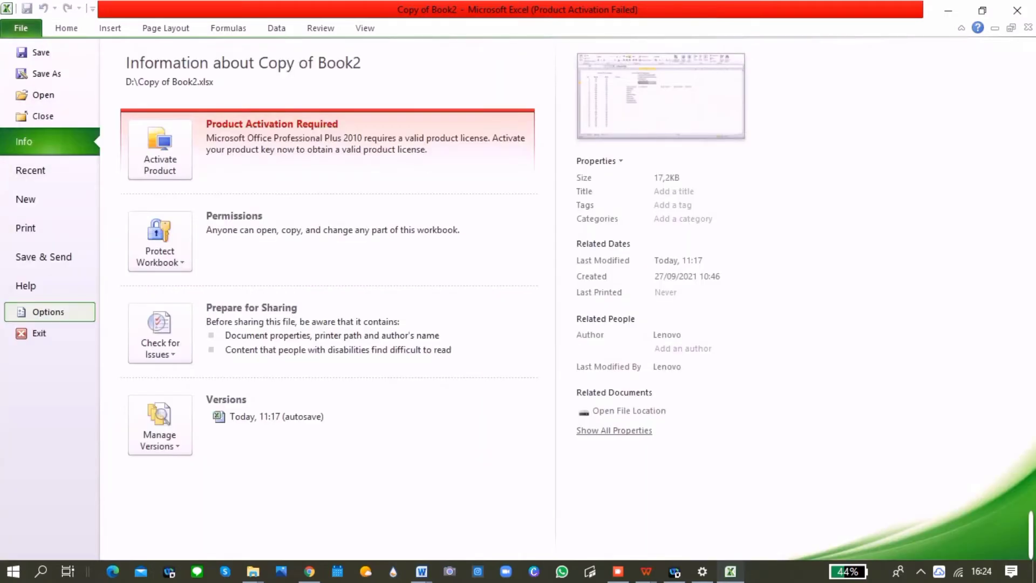
{"action": "left_click", "coordinate": [48, 312]}
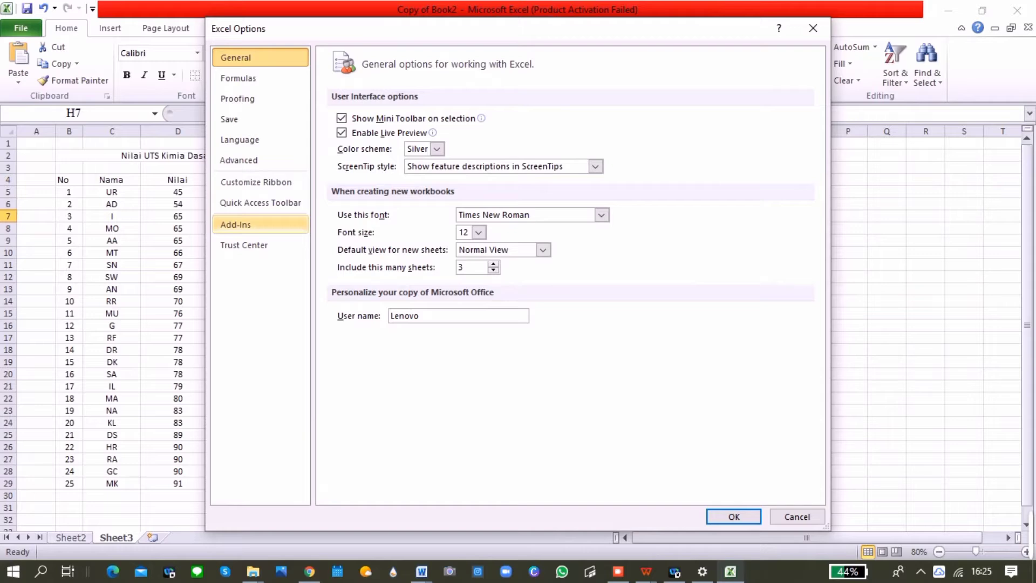
{"action": "left_click", "coordinate": [235, 225]}
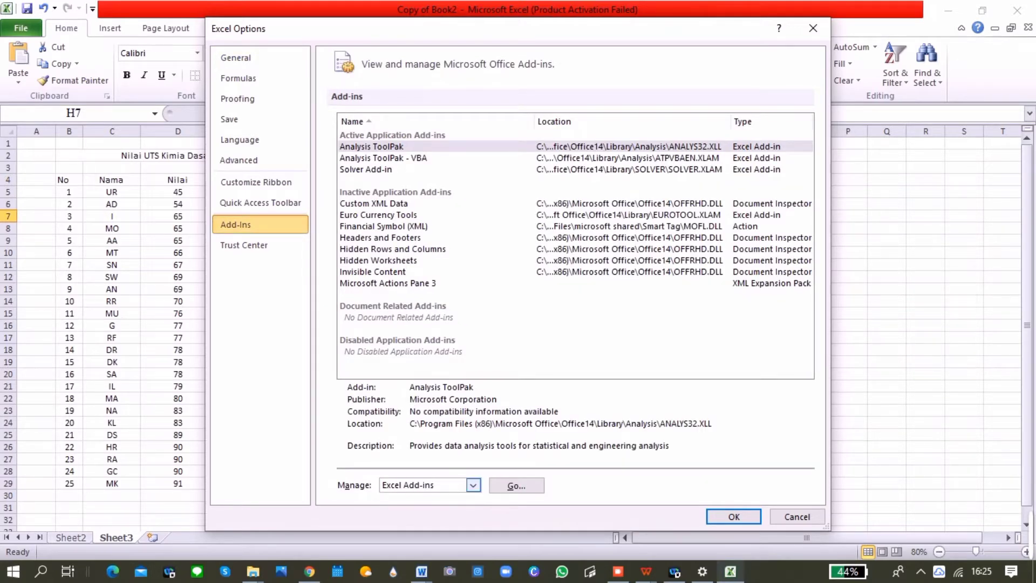
{"action": "left_click", "coordinate": [474, 485]}
{"action": "left_click", "coordinate": [409, 419]}
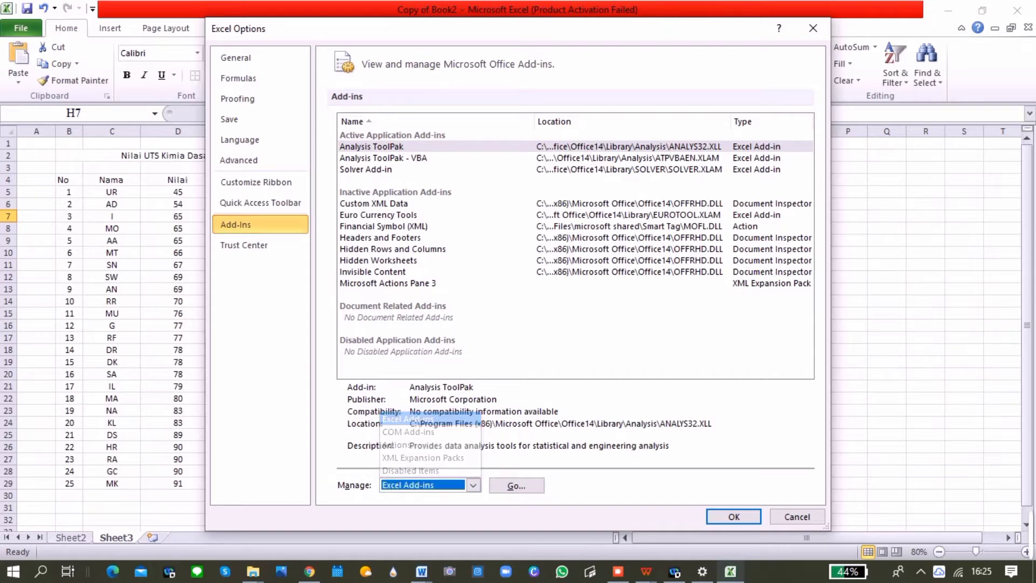
{"action": "left_click", "coordinate": [516, 485]}
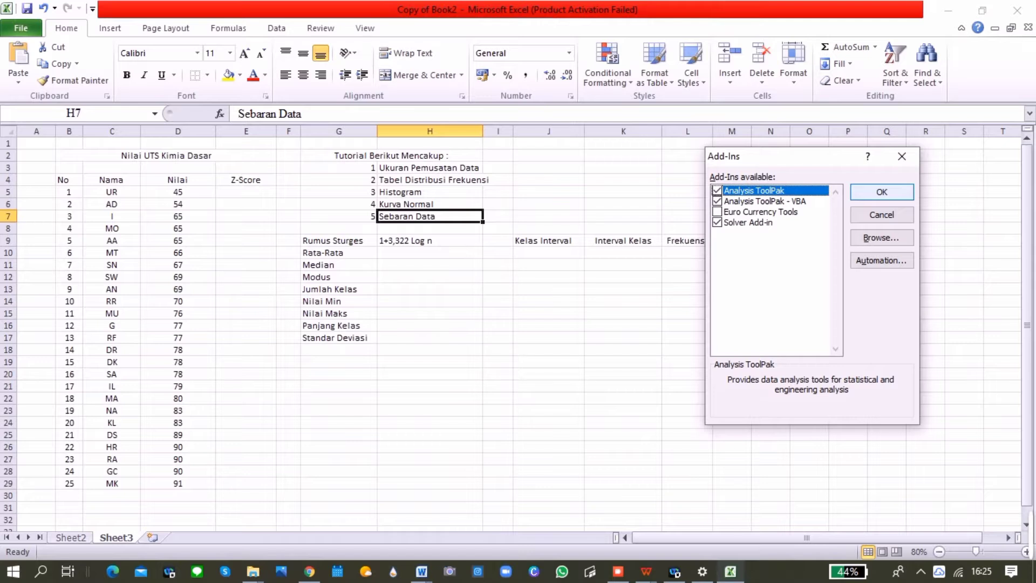
{"action": "left_click", "coordinate": [882, 192]}
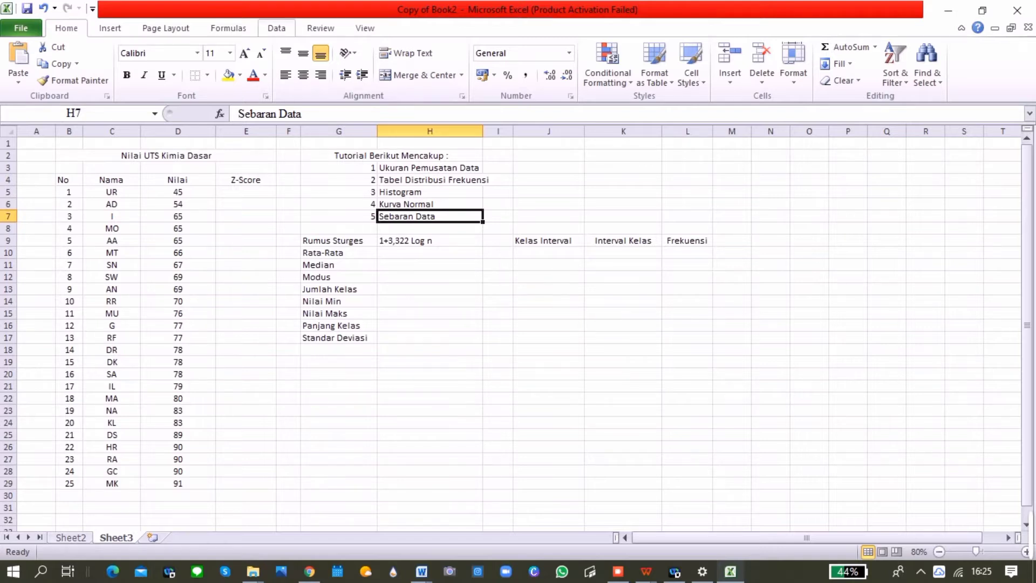
{"action": "left_click", "coordinate": [277, 28]}
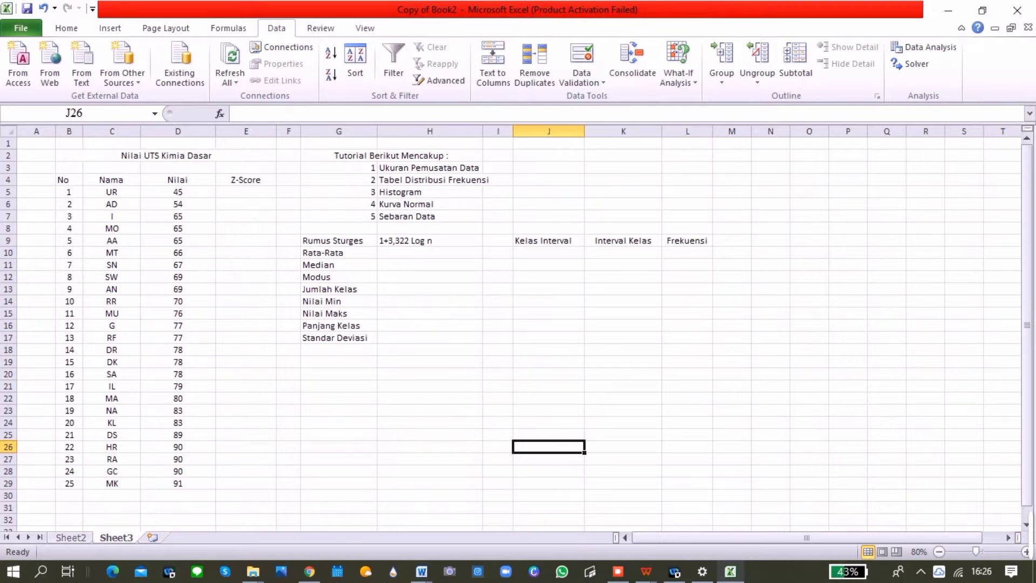
Step: Calculate the mean of the scores D5:D29 in H10 beside Rata-Rata, using the AVERAGE function
{"action": "left_click", "coordinate": [430, 252]}
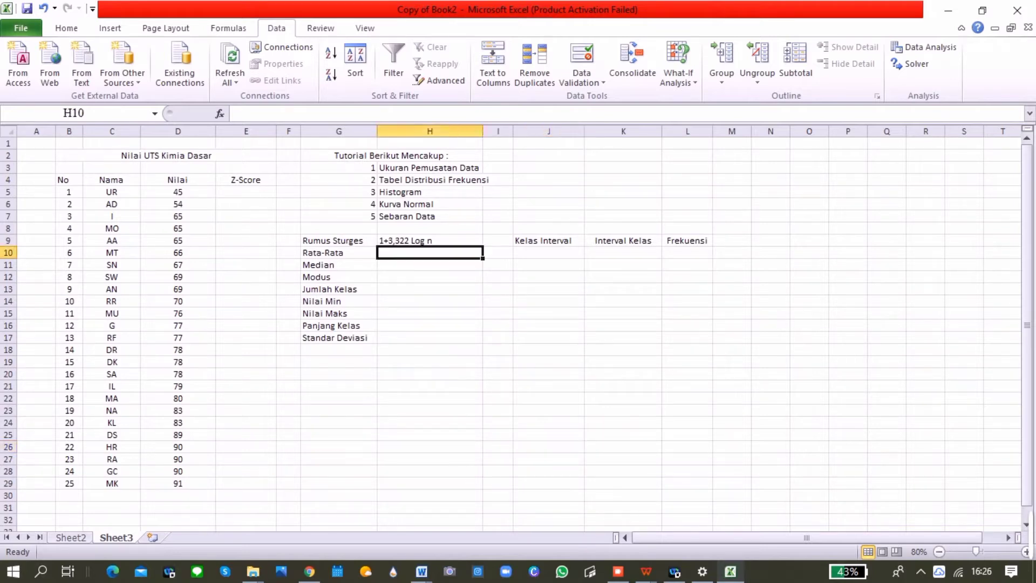
{"action": "type", "text": "=average"}
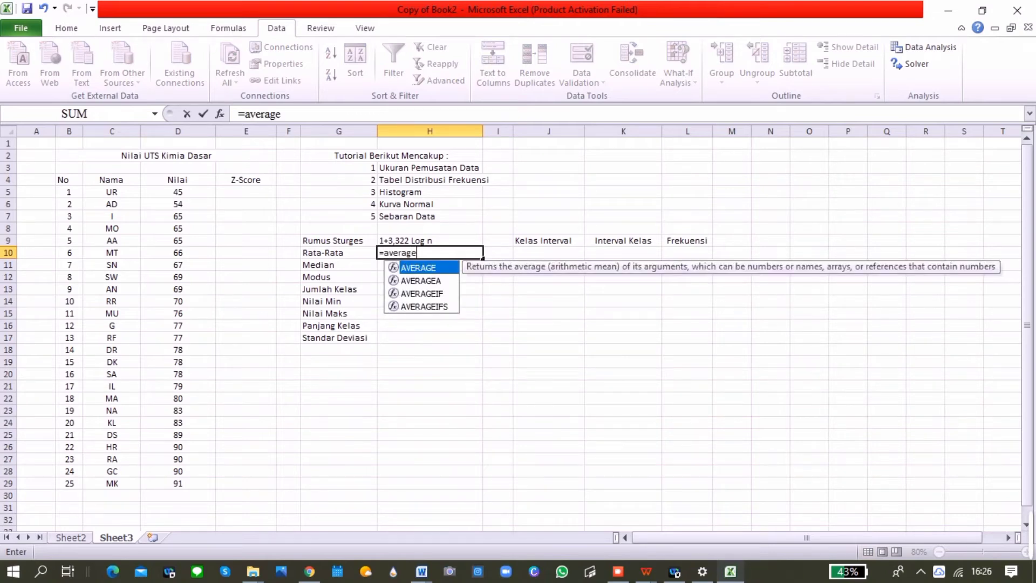
{"action": "type", "text": "("}
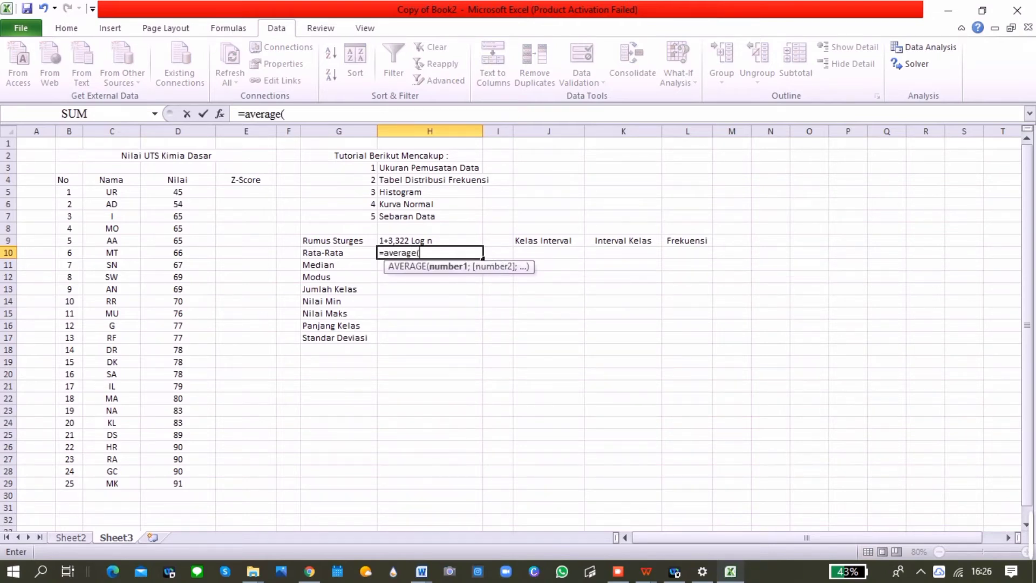
{"action": "left_click_drag", "start_coordinate": [178, 192], "coordinate": [178, 484]}
{"action": "type", "text": ")"}
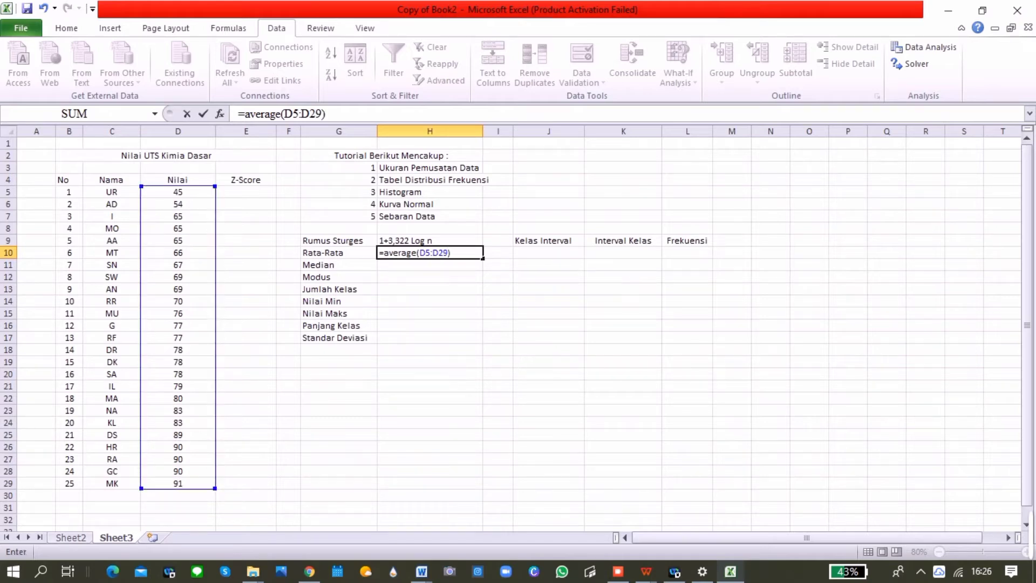
{"action": "key", "text": "Return"}
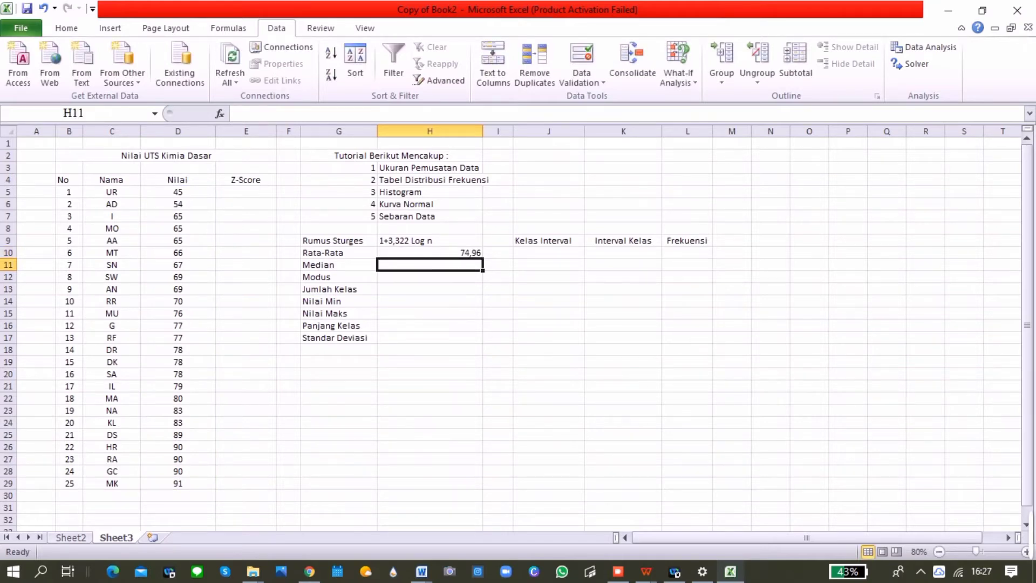
Step: Calculate the median of the scores D5:D29 in H11, using the MEDIAN function
{"action": "type", "text": "=median("}
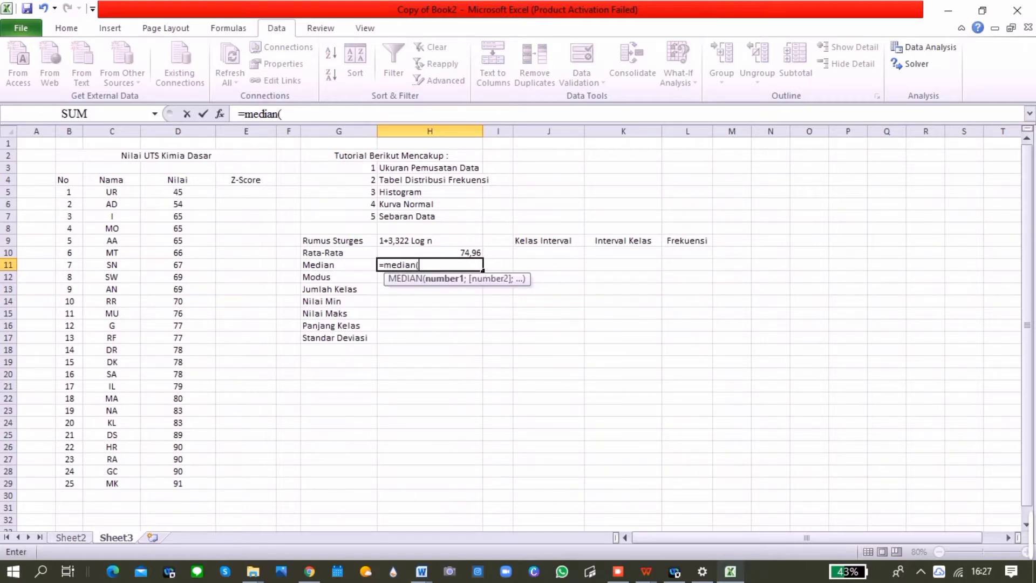
{"action": "left_click_drag", "start_coordinate": [178, 192], "coordinate": [179, 484]}
{"action": "type", "text": ")"}
{"action": "key", "text": "Return"}
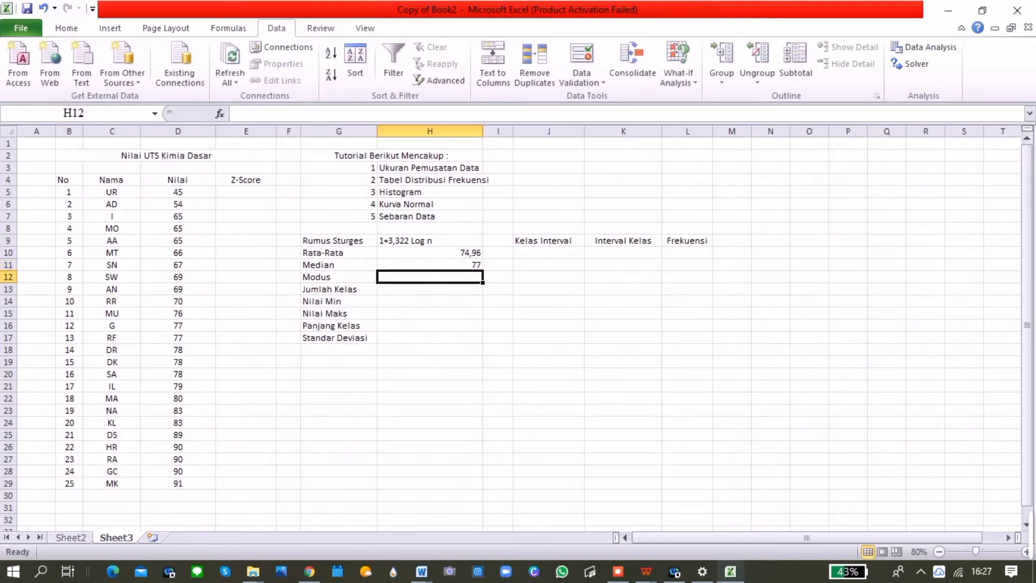
Step: Calculate the mode of the scores D5:D29 in H12 beside Modus, using the MODE function
{"action": "type", "text": "=mode("}
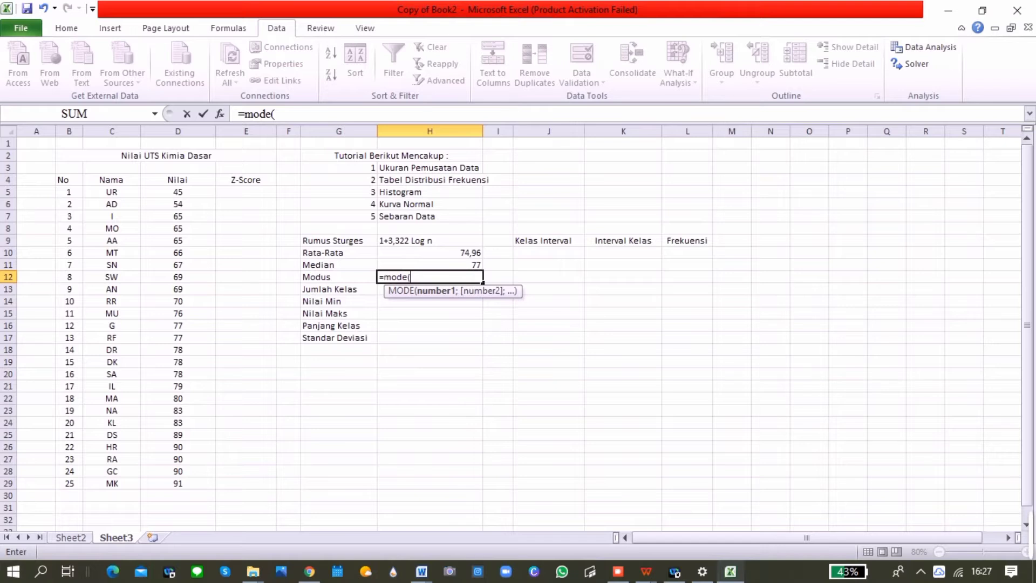
{"action": "left_click_drag", "start_coordinate": [178, 192], "coordinate": [178, 483]}
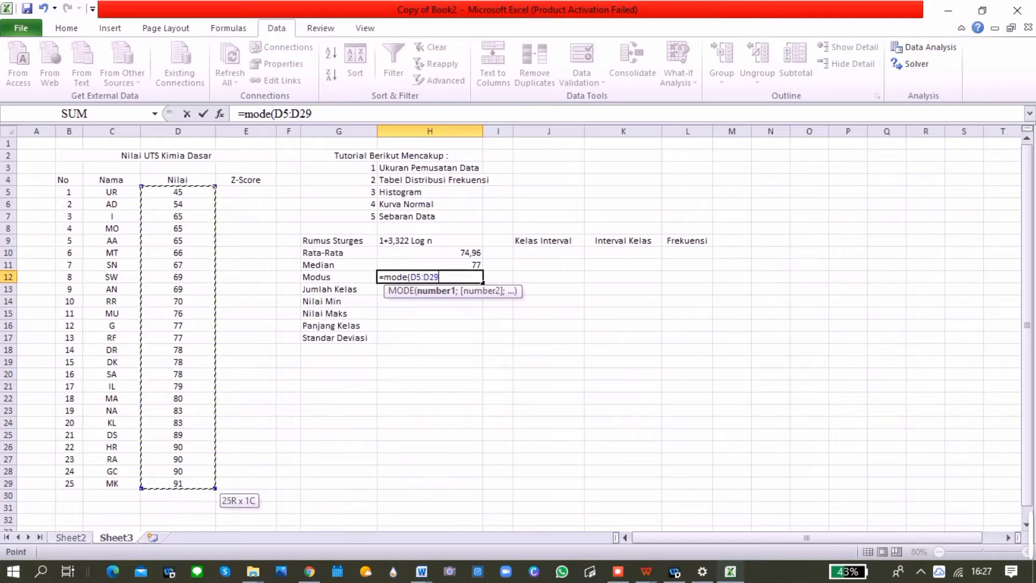
{"action": "type", "text": ")"}
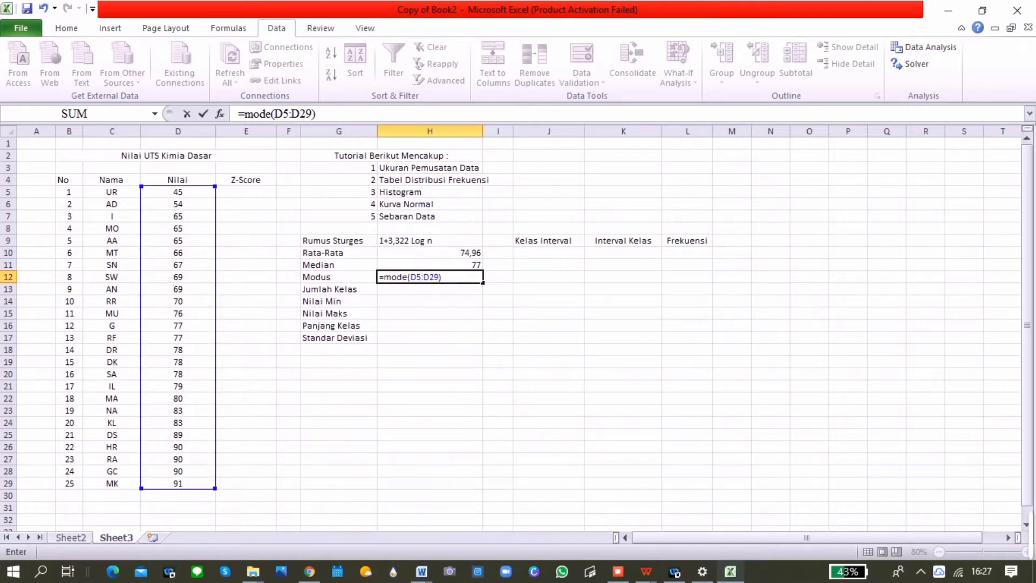
{"action": "key", "text": "Return"}
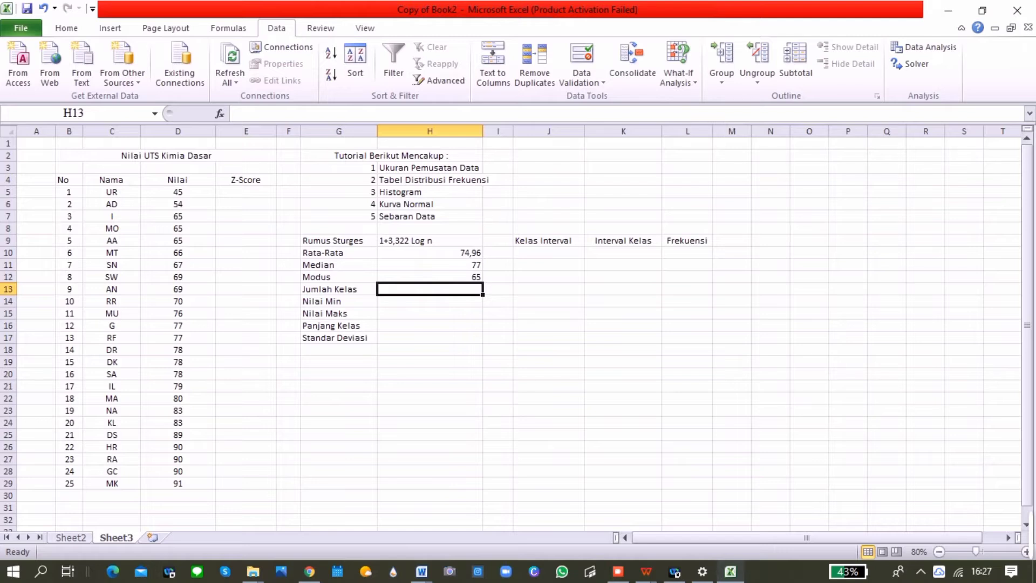
Step: Calculate the number of classes (Jumlah Kelas) in H13 by Sturges' rule with the formula =1+3,322*LOG10(25)
{"action": "type", "text": "=1"}
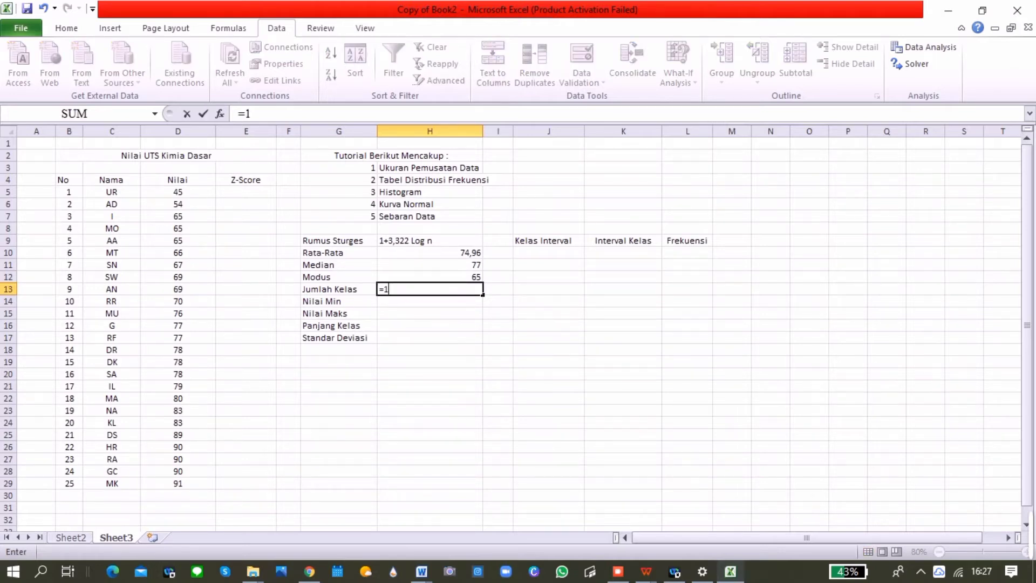
{"action": "type", "text": "+3,322*"}
{"action": "key", "text": "Caps_Lock"}
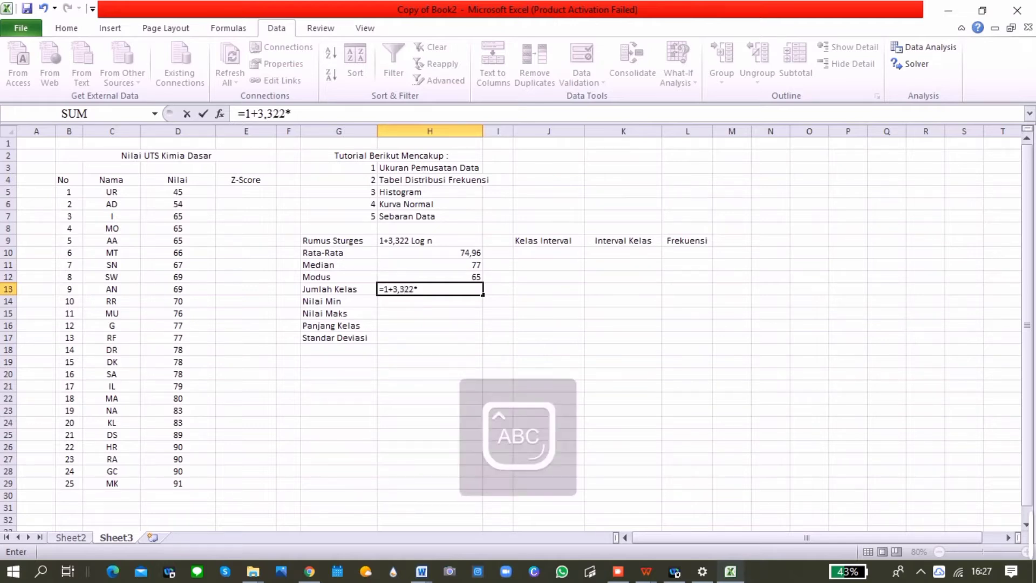
{"action": "type", "text": "L"}
{"action": "key", "text": "Caps_Lock"}
{"action": "type", "text": "oh"}
{"action": "key", "text": "BackSpace"}
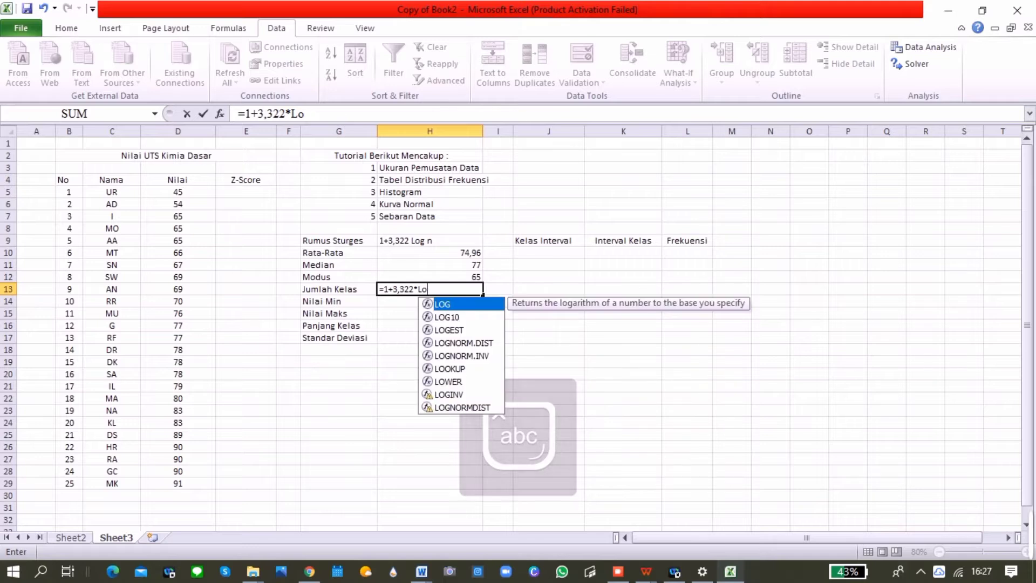
{"action": "type", "text": "h"}
{"action": "key", "text": "BackSpace"}
{"action": "type", "text": "g"}
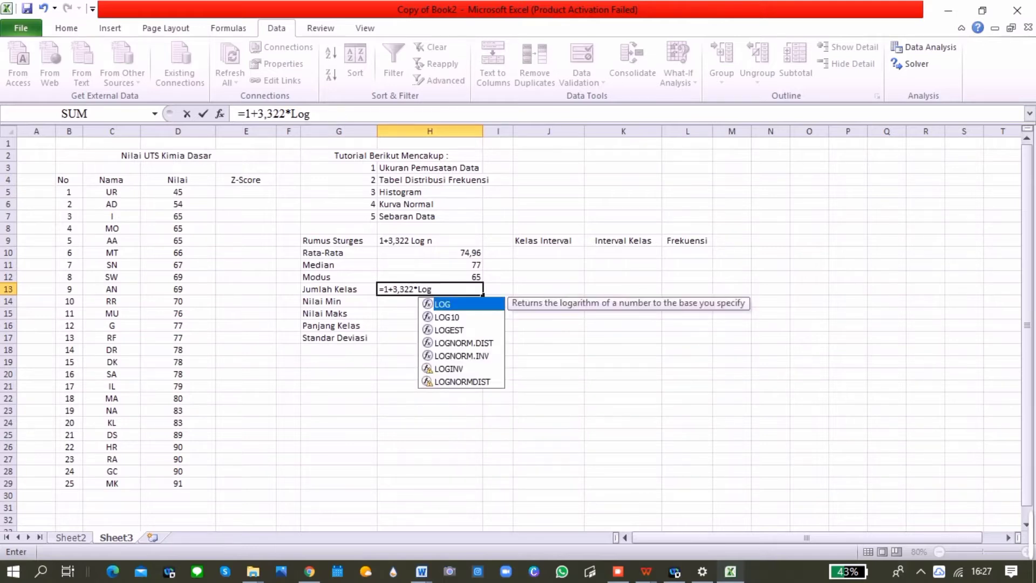
{"action": "key", "text": "Down"}
{"action": "key", "text": "Tab"}
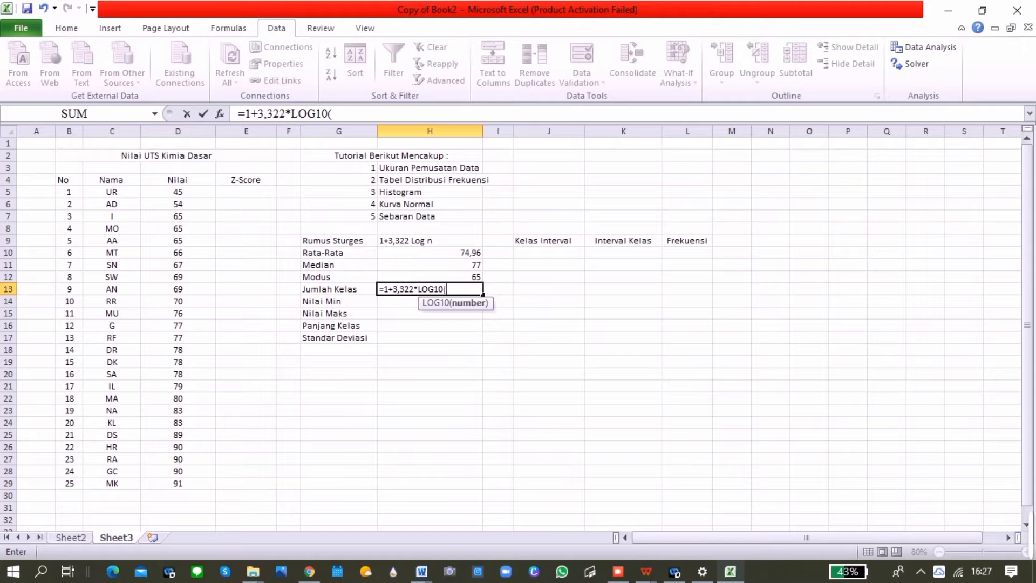
{"action": "type", "text": "25)"}
{"action": "key", "text": "Return"}
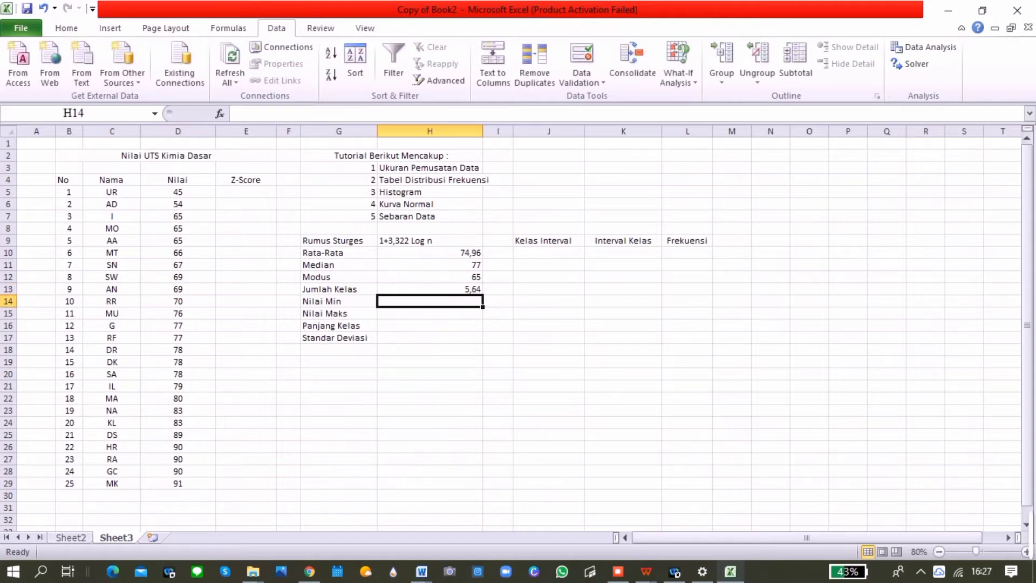
Step: Find the minimum of the scores D5:D29 in H14 beside Nilai Min, using the MIN function
{"action": "type", "text": "=min("}
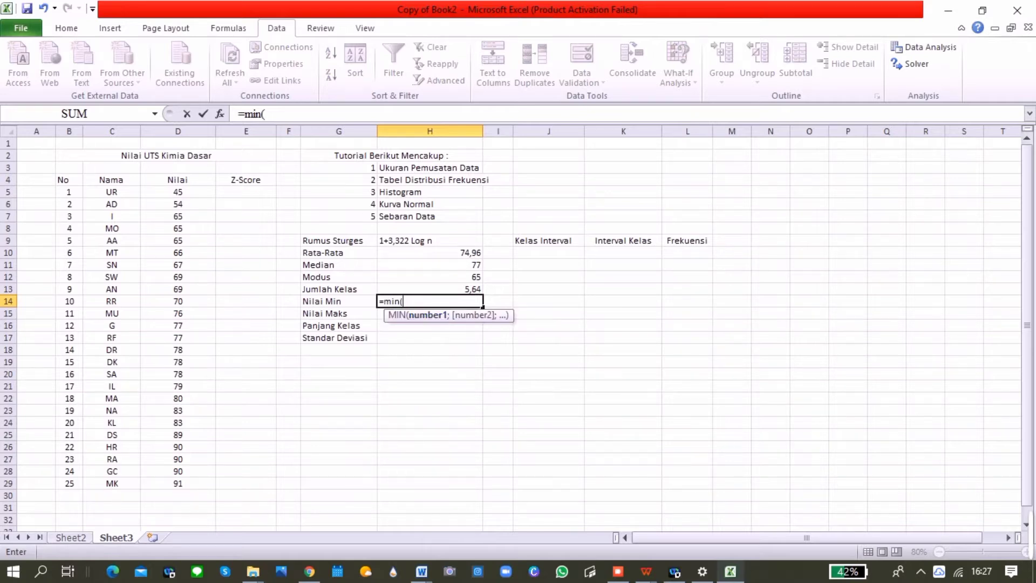
{"action": "left_click_drag", "start_coordinate": [178, 192], "coordinate": [178, 483]}
{"action": "type", "text": ")"}
{"action": "key", "text": "Return"}
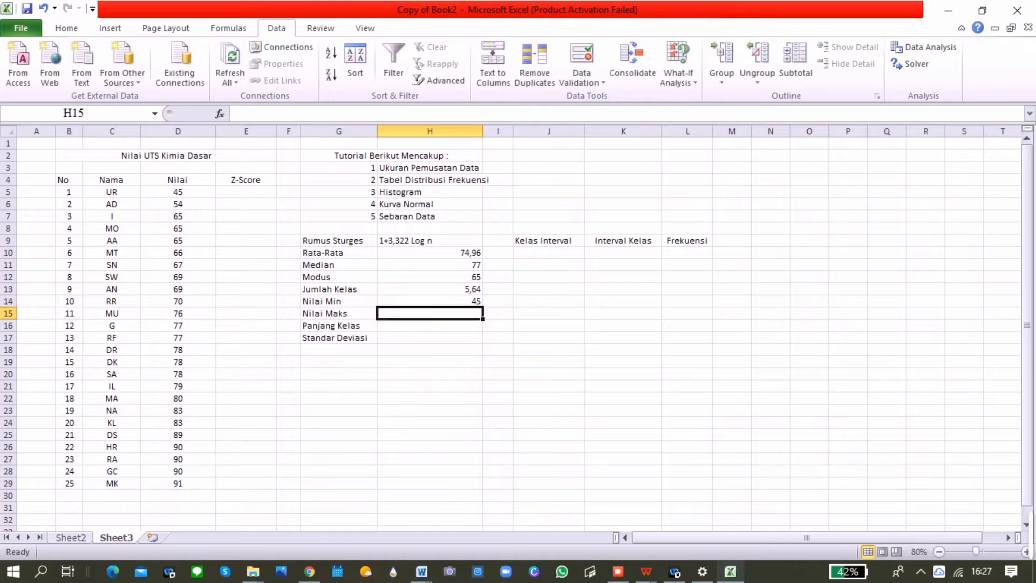
Step: Find the maximum of the scores D5:D29 in H15 beside Nilai Maks, using the MAX function
{"action": "type", "text": "=m"}
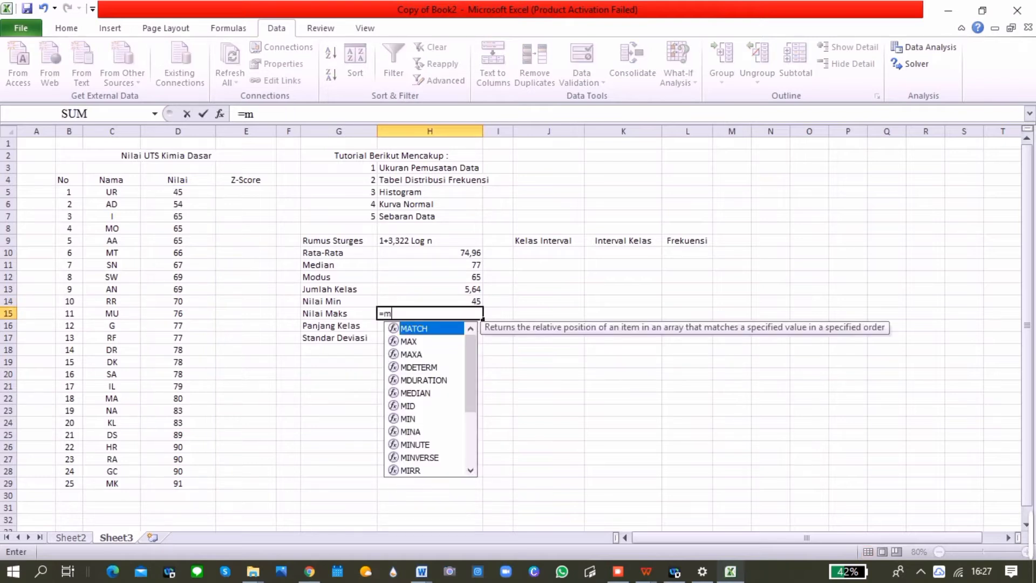
{"action": "type", "text": "ax("}
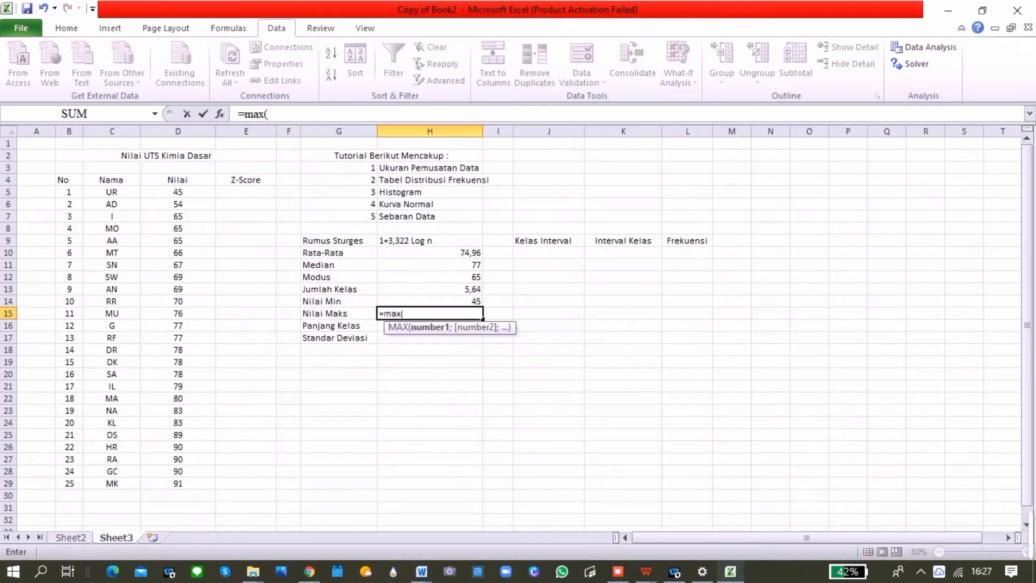
{"action": "left_click_drag", "start_coordinate": [178, 192], "coordinate": [178, 484]}
{"action": "type", "text": ")"}
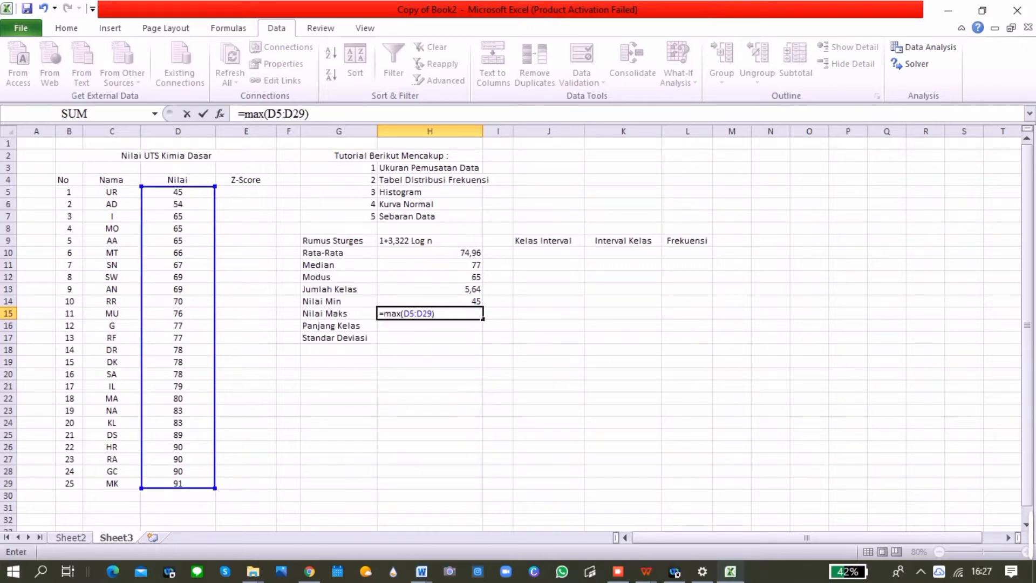
{"action": "key", "text": "Return"}
Step: Calculate the class length (Panjang Kelas) in H16 as the score range divided by the number of classes, =(H15-H14)/H13
{"action": "type", "text": "="}
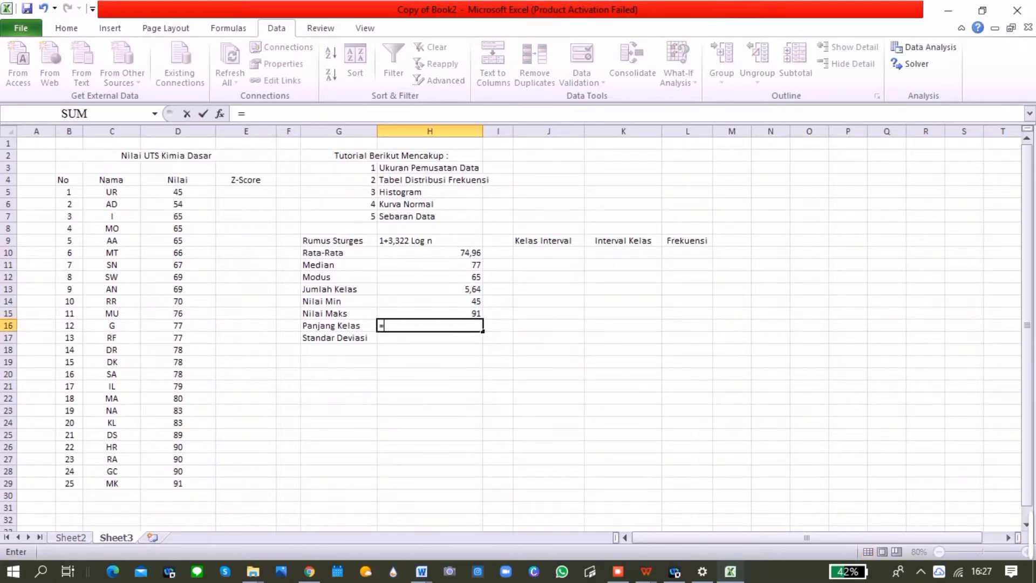
{"action": "type", "text": "("}
{"action": "key", "text": "Up"}
{"action": "type", "text": "="}
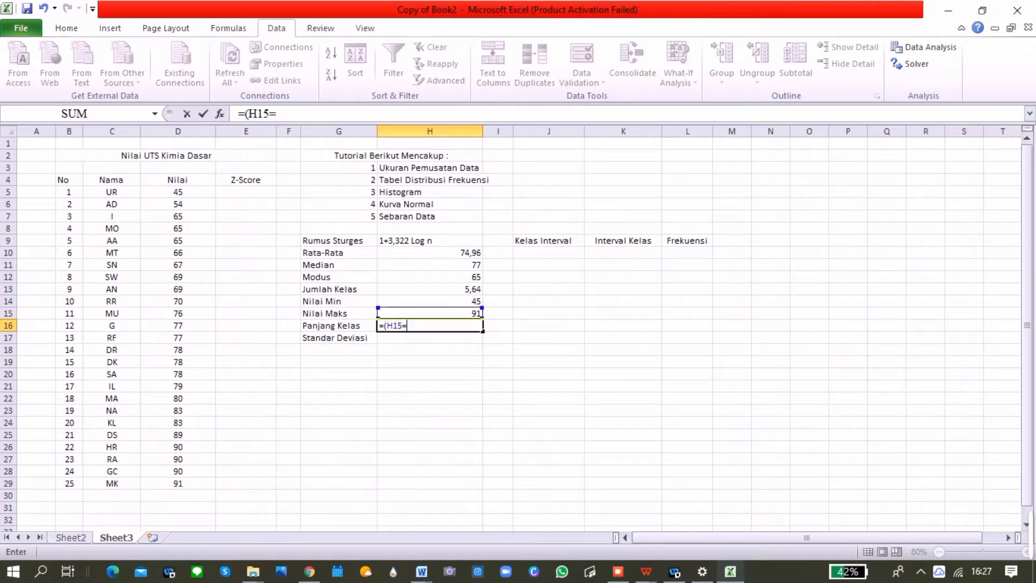
{"action": "key", "text": "BackSpace"}
{"action": "type", "text": "-"}
{"action": "key", "text": "Up"}
{"action": "key", "text": "Up"}
{"action": "type", "text": ")"}
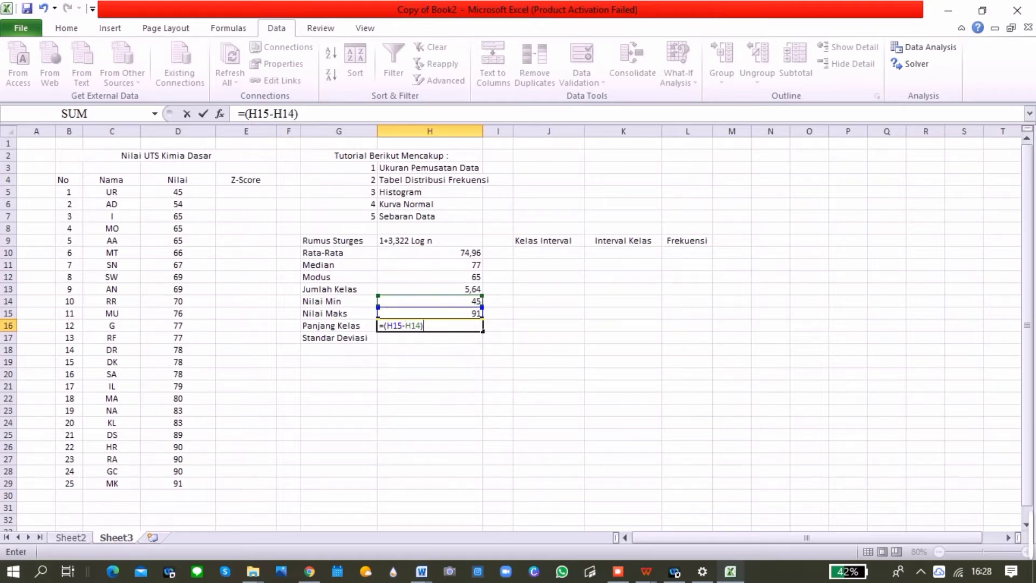
{"action": "type", "text": "?"}
{"action": "key", "text": "BackSpace"}
{"action": "type", "text": "/"}
{"action": "key", "text": "Up"}
{"action": "key", "text": "Up"}
{"action": "key", "text": "Up"}
{"action": "key", "text": "Return"}
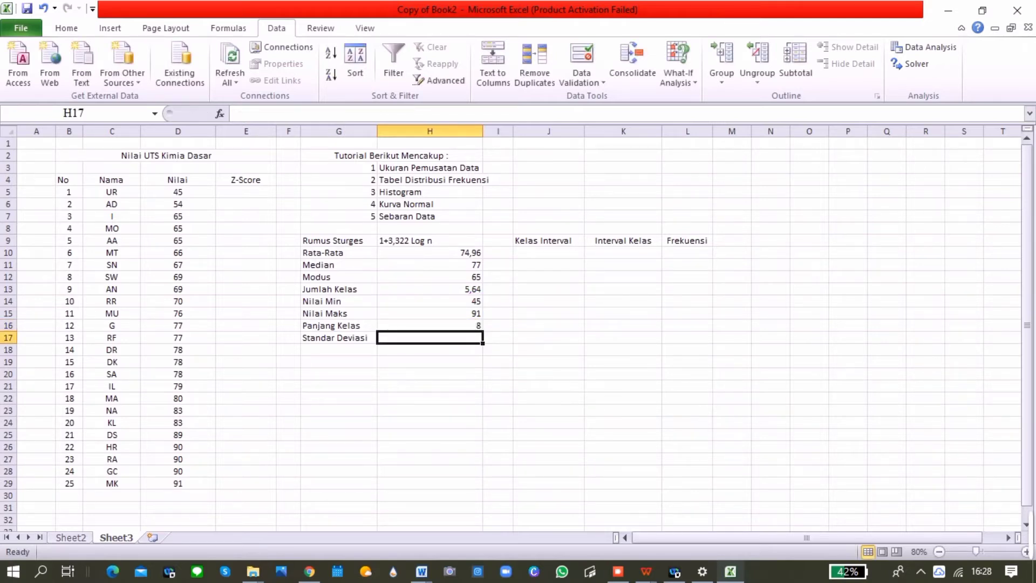
Step: Calculate the standard deviation of the scores D5:D29 in H17 beside Standar Deviasi, using the STDEV function
{"action": "type", "text": "=st"}
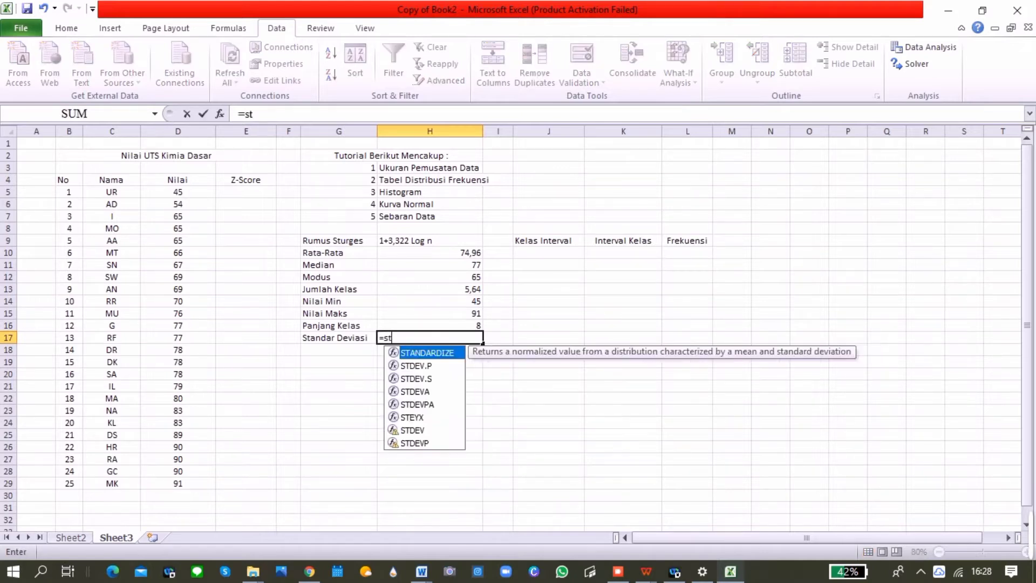
{"action": "type", "text": "dev*"}
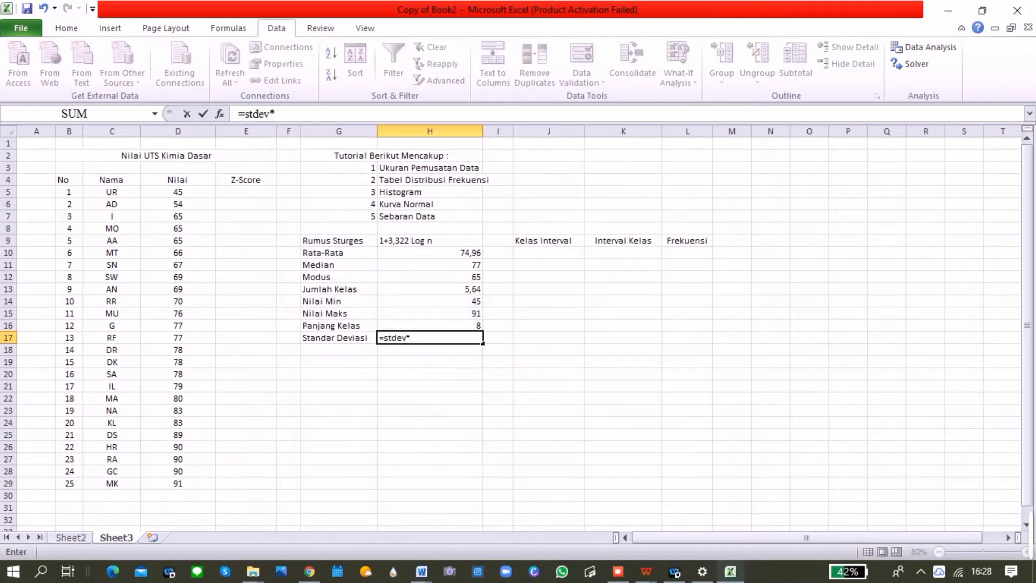
{"action": "key", "text": "BackSpace"}
{"action": "type", "text": "("}
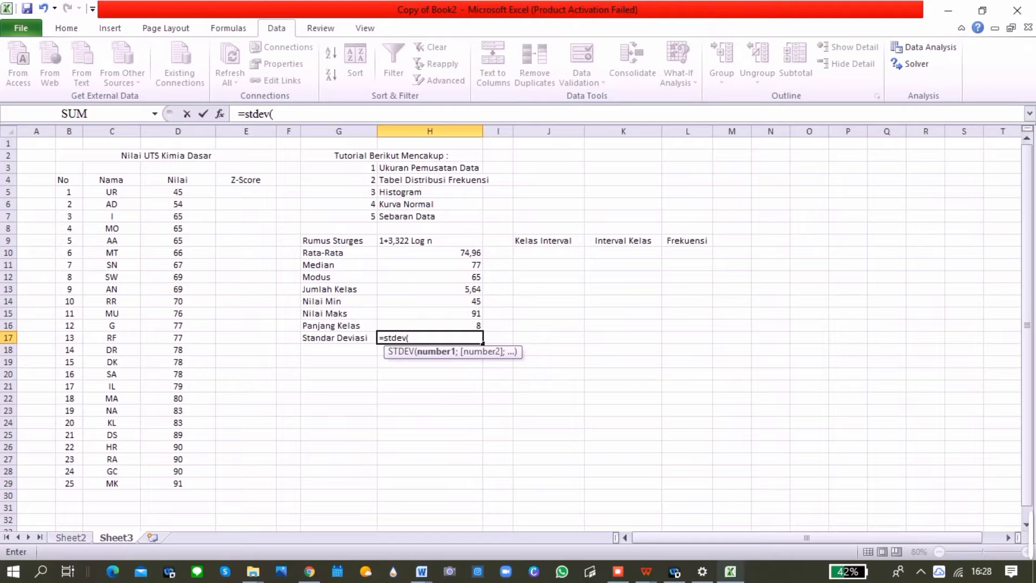
{"action": "left_click_drag", "start_coordinate": [178, 192], "coordinate": [213, 482]}
{"action": "type", "text": ")"}
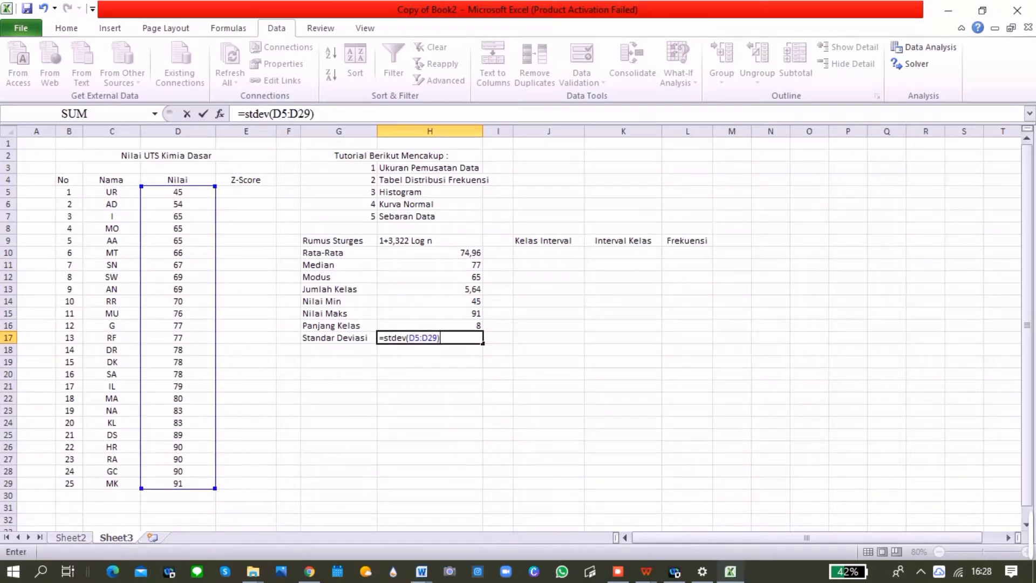
{"action": "key", "text": "Return"}
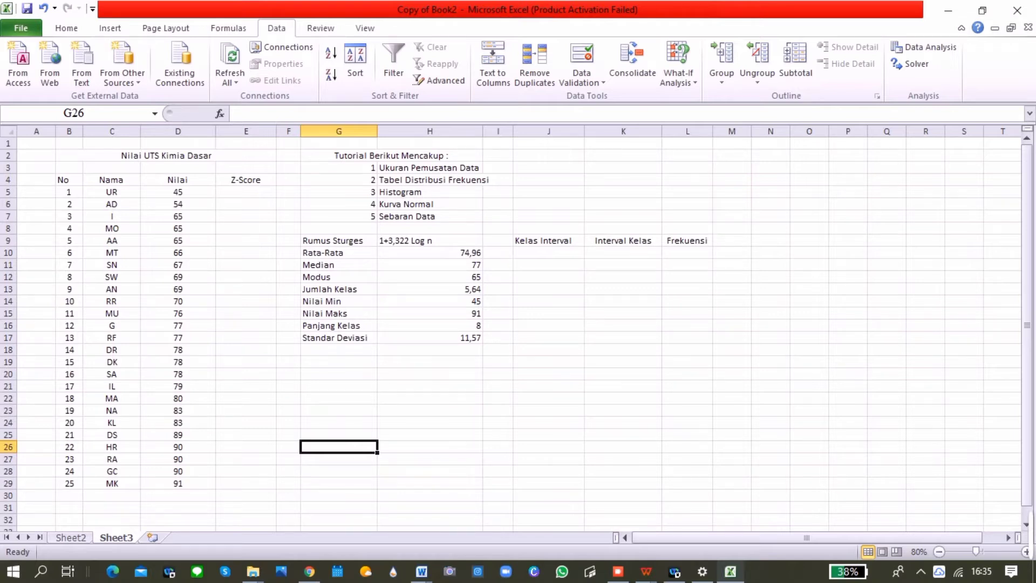
Step: Calculate the first Z-Score value in E5 from the score, mean and standard deviation with =NORM.DIST(D5;H10;H17;FALSE)
{"action": "left_click", "coordinate": [246, 192]}
{"action": "type", "text": "="}
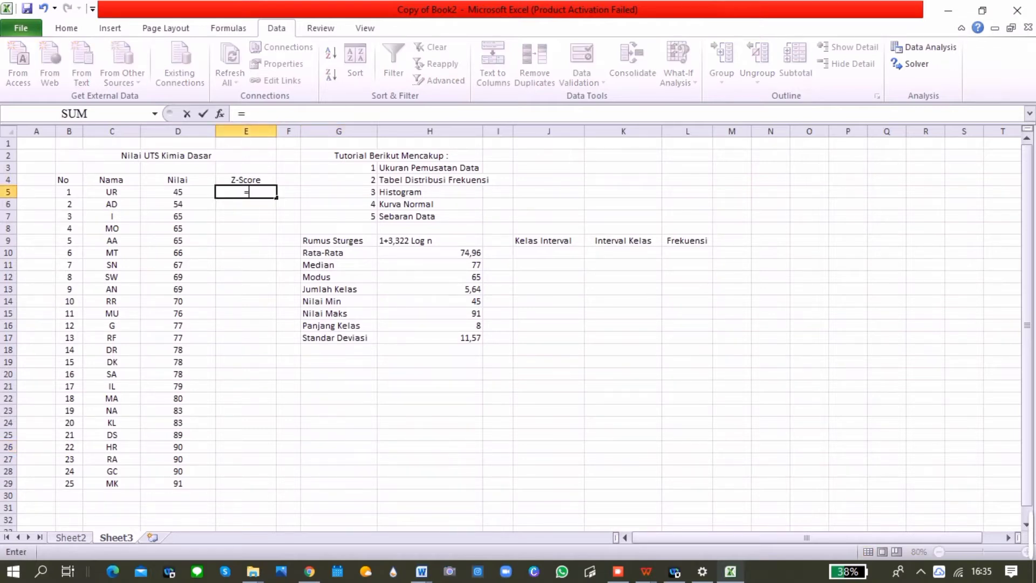
{"action": "type", "text": "norm"}
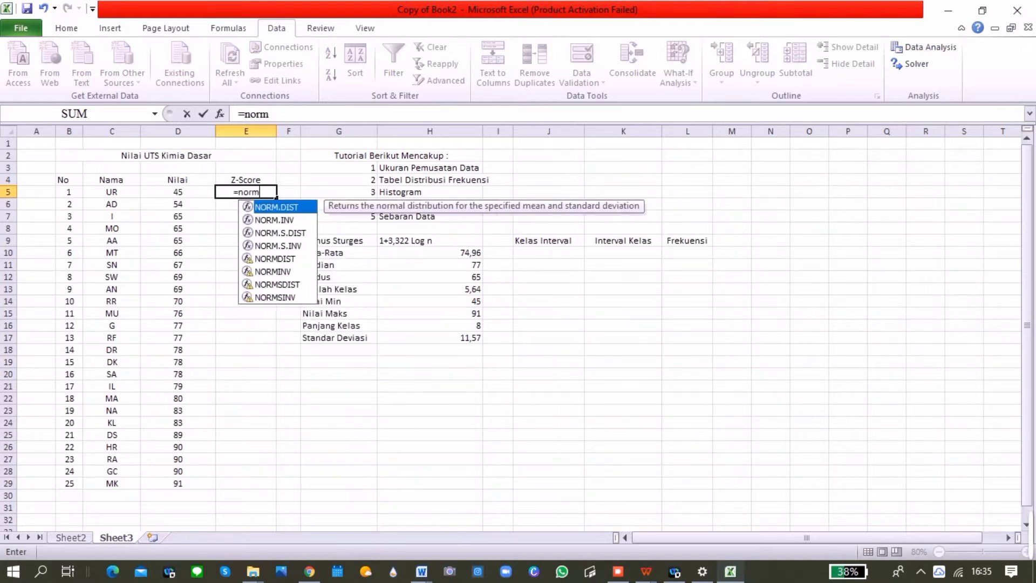
{"action": "key", "text": "Tab"}
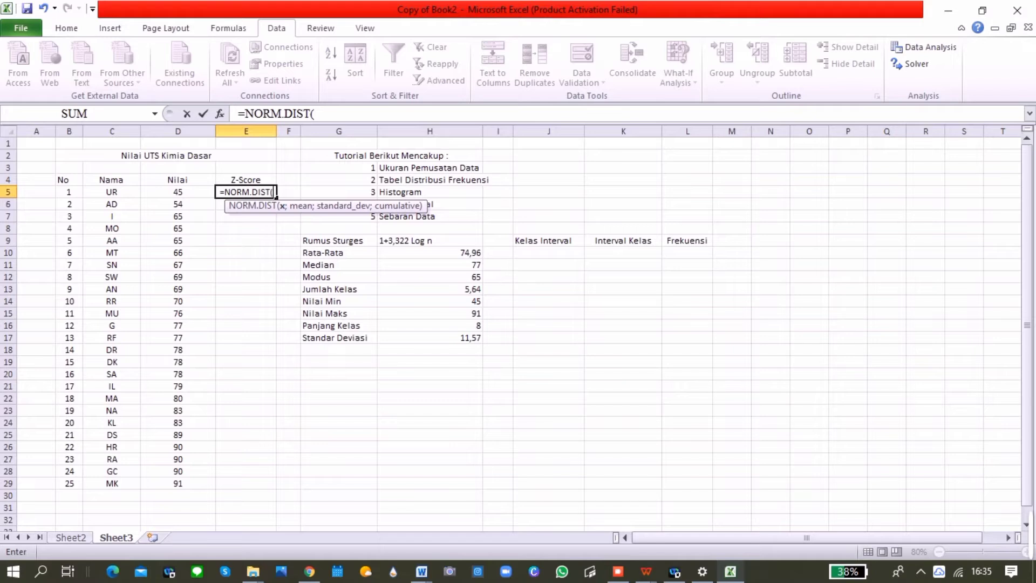
{"action": "left_click", "coordinate": [178, 192]}
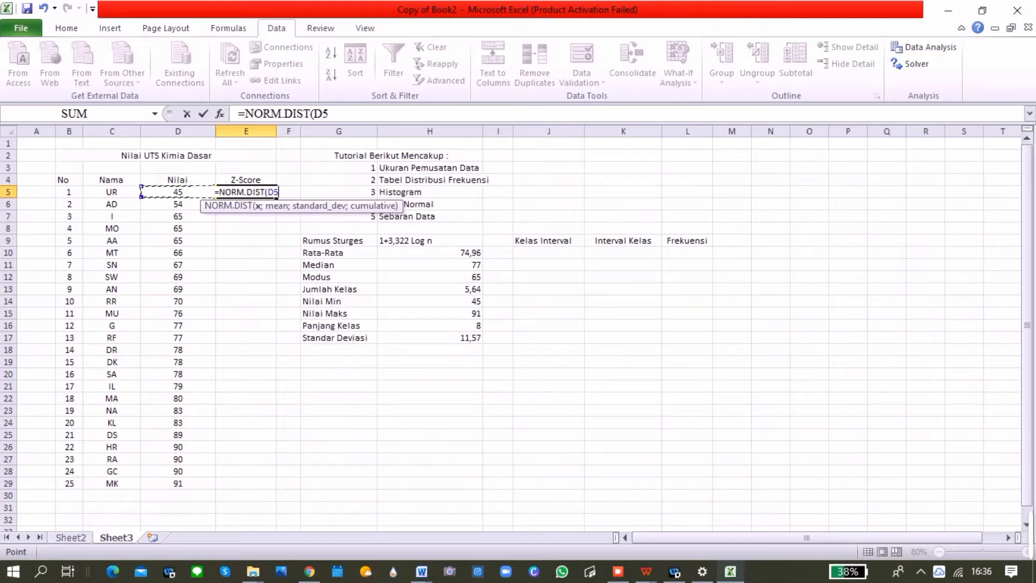
{"action": "type", "text": ";"}
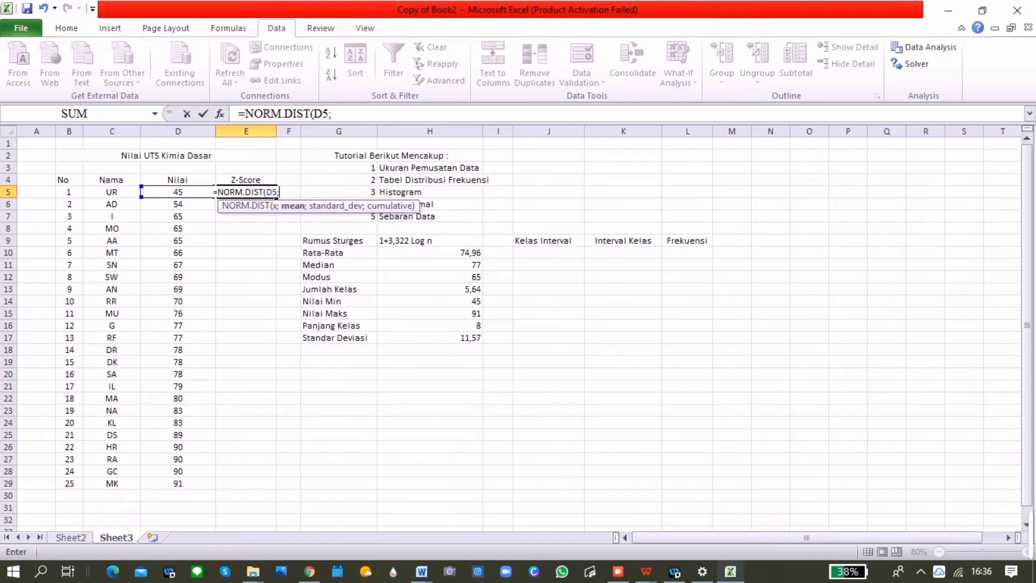
{"action": "left_click", "coordinate": [430, 253]}
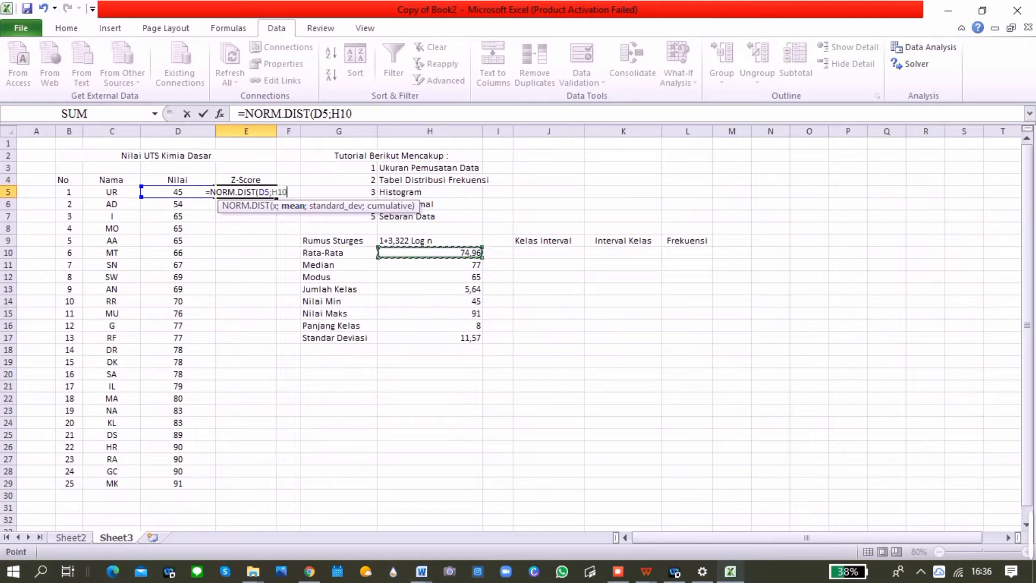
{"action": "type", "text": ";"}
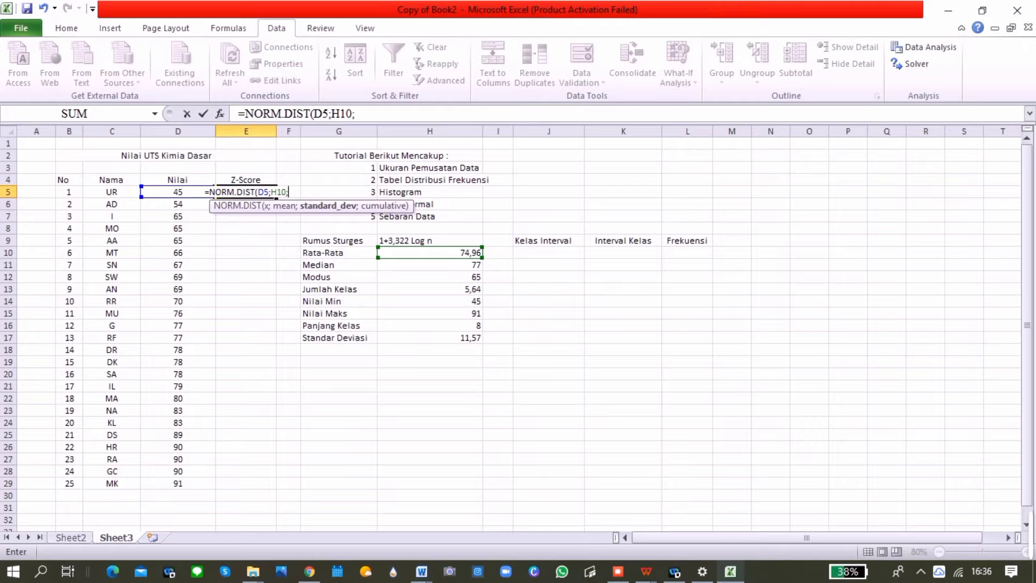
{"action": "left_click", "coordinate": [430, 338]}
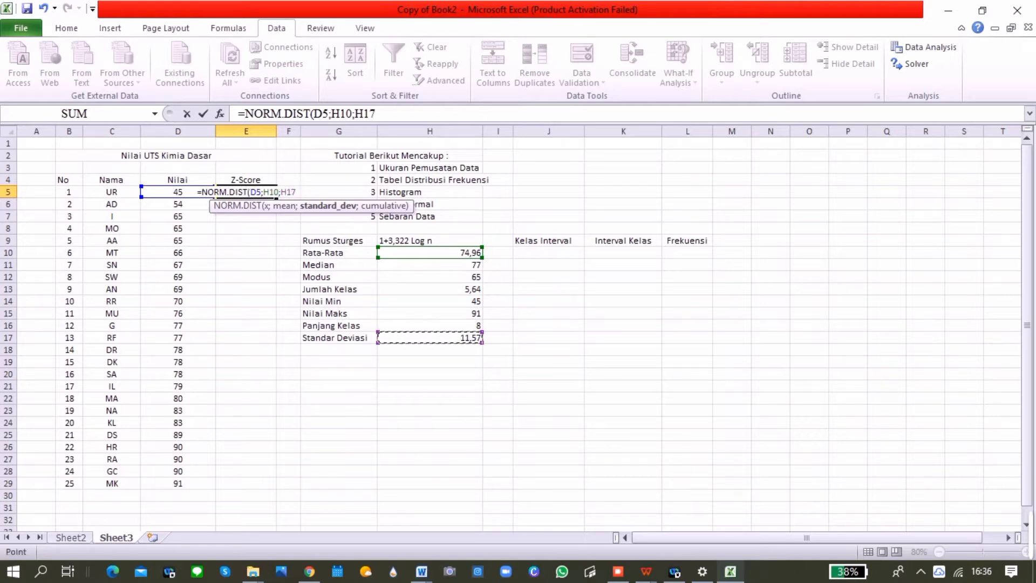
{"action": "type", "text": ";"}
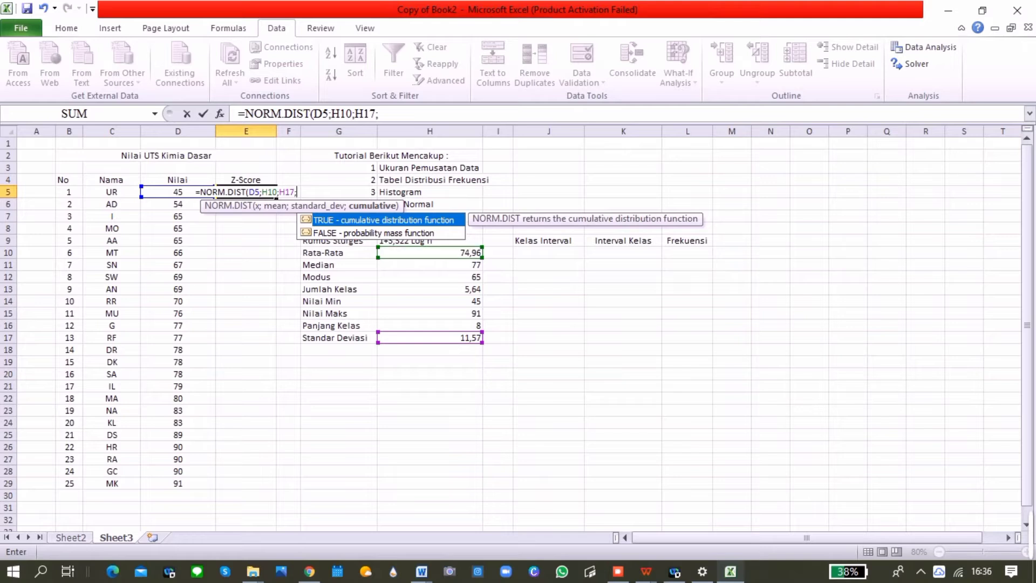
{"action": "key", "text": "Down"}
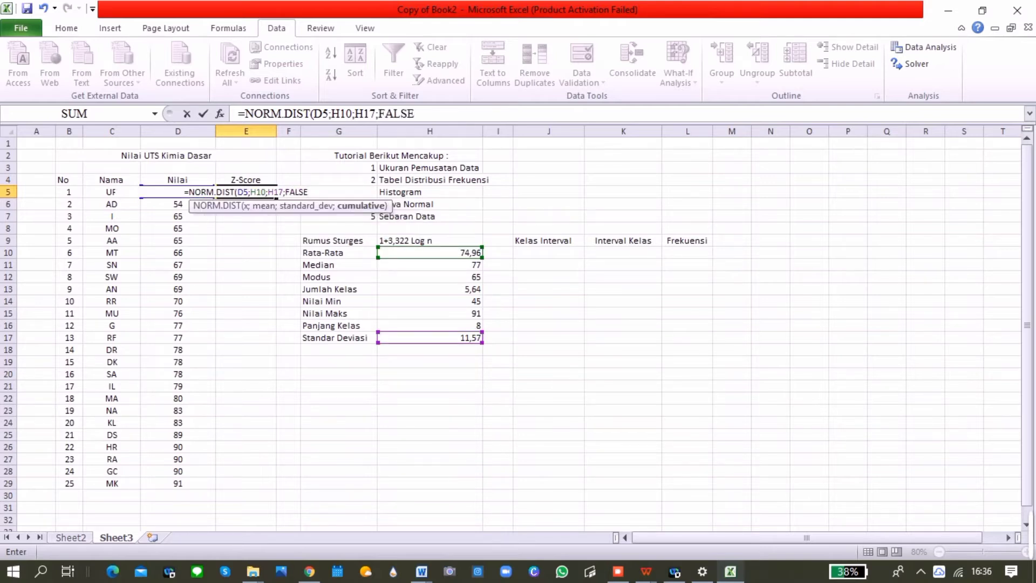
{"action": "key", "text": "Return"}
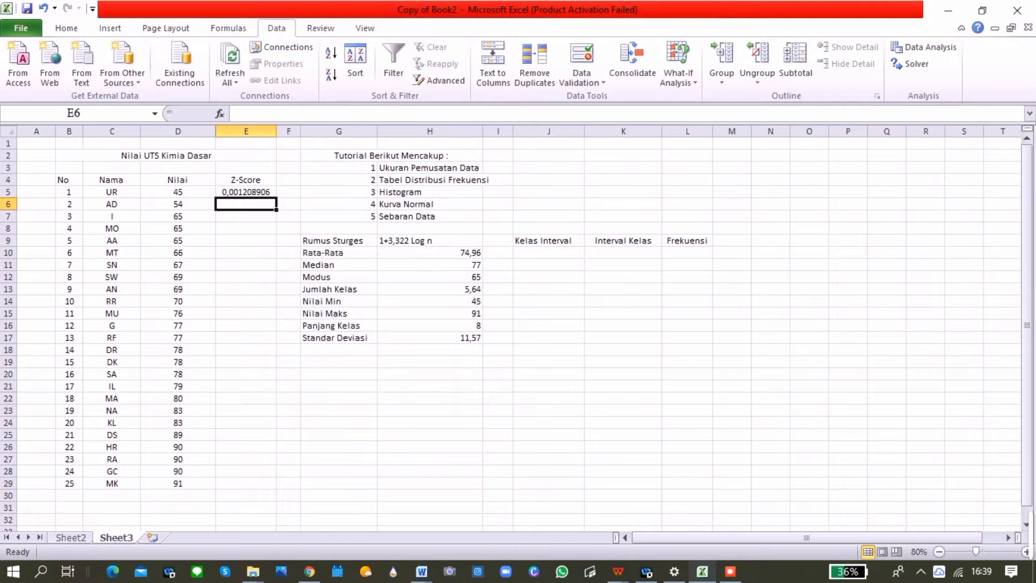
Step: Try to copy the Z-Score formula from E5 down to E6
{"action": "left_click", "coordinate": [246, 192]}
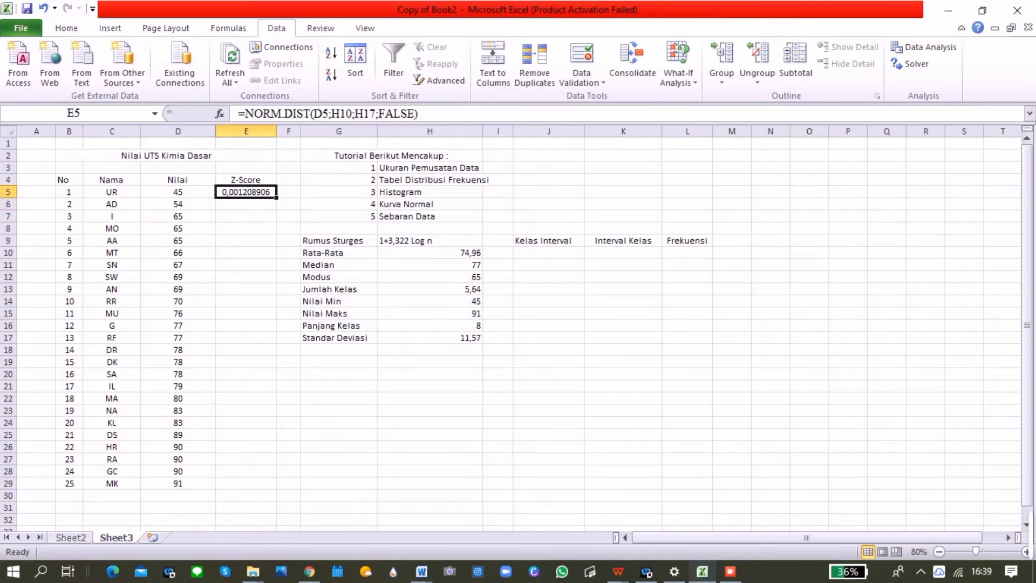
{"action": "left_click_drag", "start_coordinate": [276, 198], "coordinate": [275, 209]}
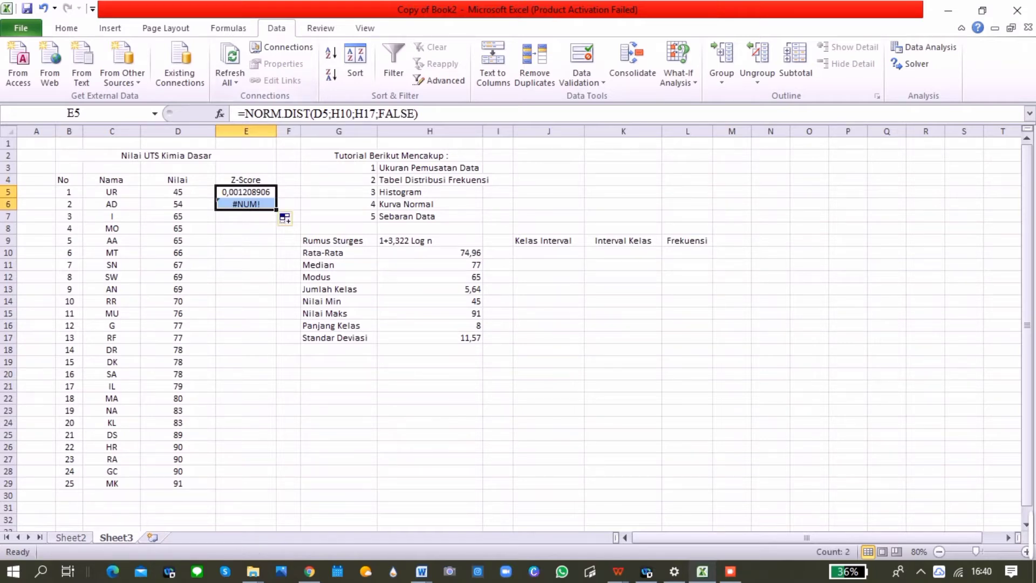
Step: Lock the mean and standard deviation rows in the E5 formula so it reads =NORM.DIST(D5;H$10;H$17;FALSE)
{"action": "double_click", "coordinate": [340, 114]}
{"action": "left_click", "coordinate": [340, 114]}
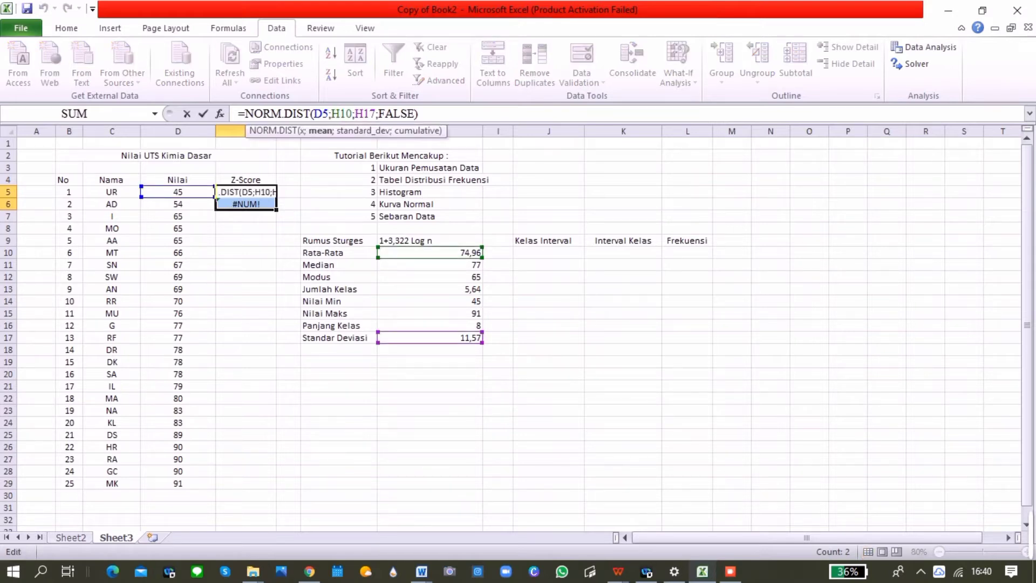
{"action": "type", "text": "$"}
{"action": "key", "text": "Right"}
{"action": "key", "text": "Right"}
{"action": "key", "text": "Right"}
{"action": "key", "text": "Right"}
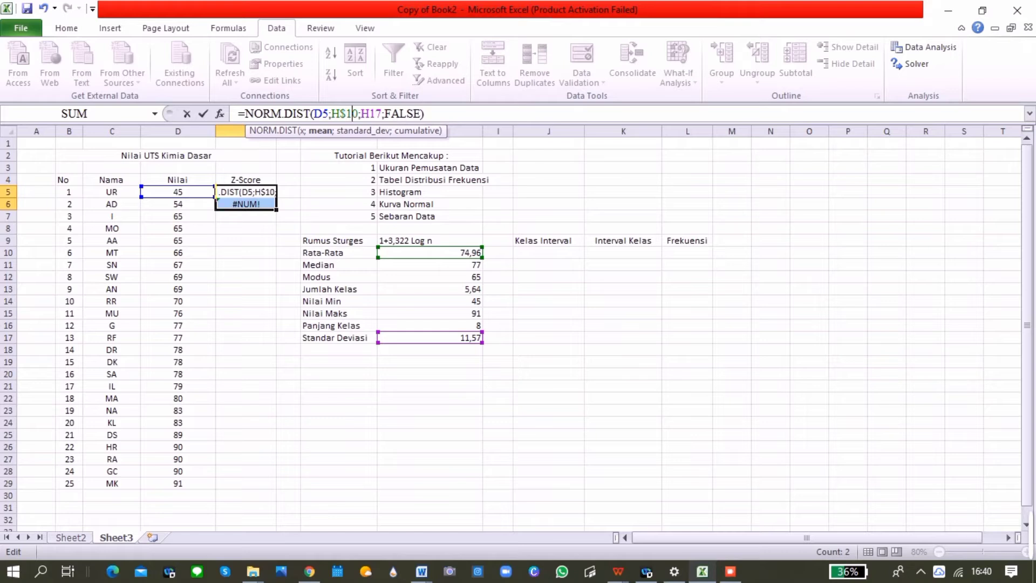
{"action": "type", "text": "$"}
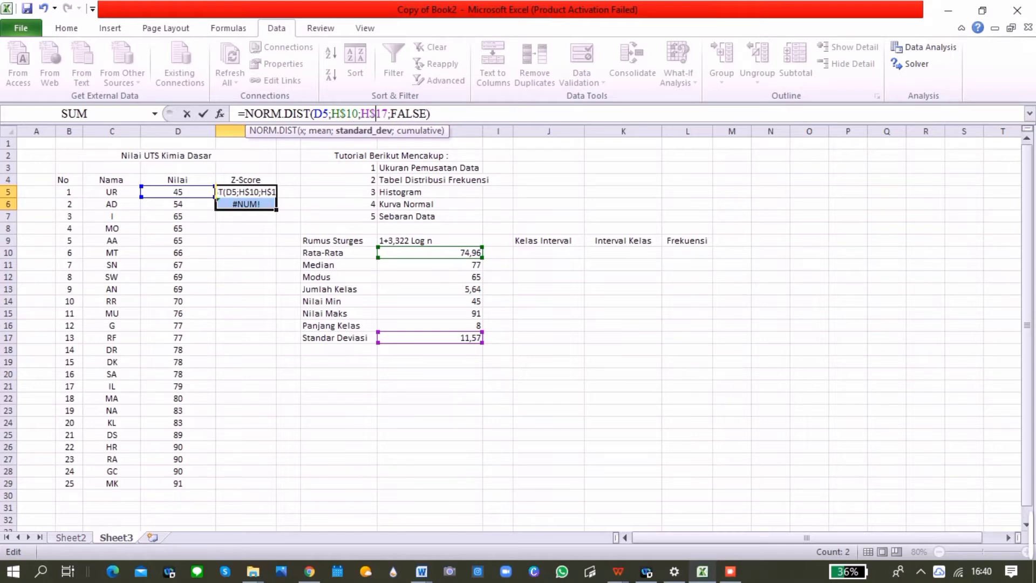
{"action": "key", "text": "Return"}
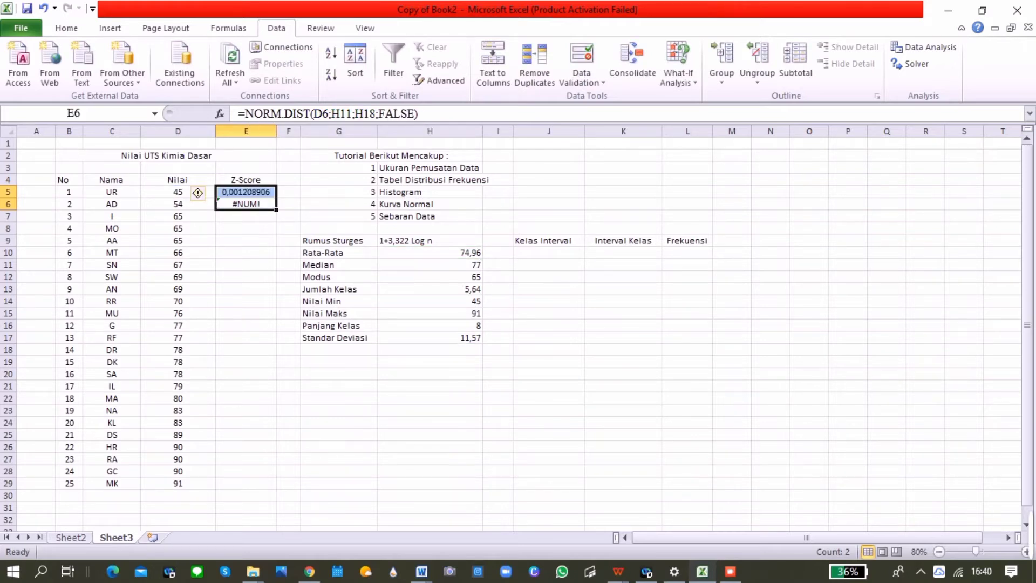
Step: Clear E6 and fill the Z-Score formula from E5 down to E29
{"action": "key", "text": "F2"}
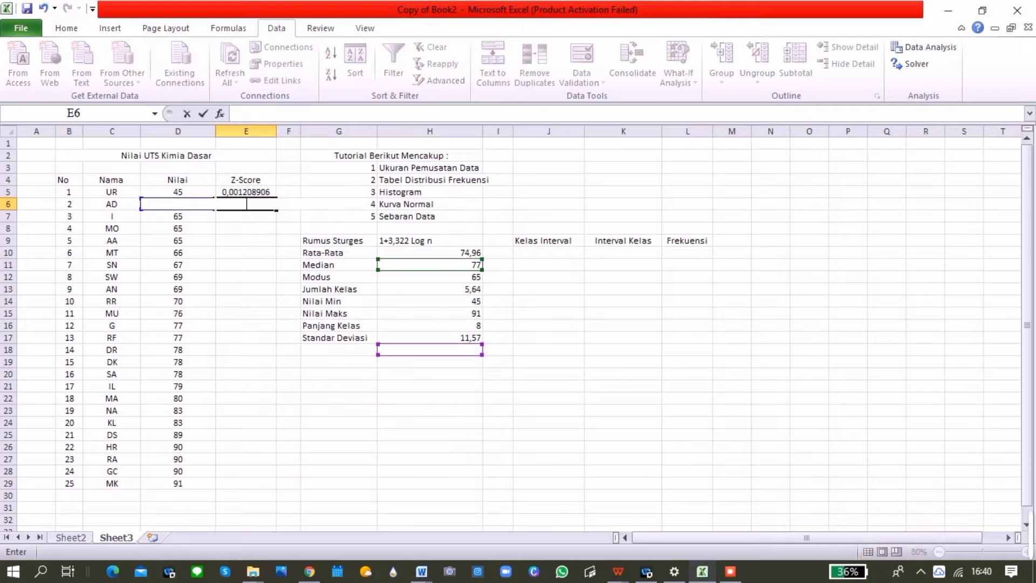
{"action": "key", "text": "Up"}
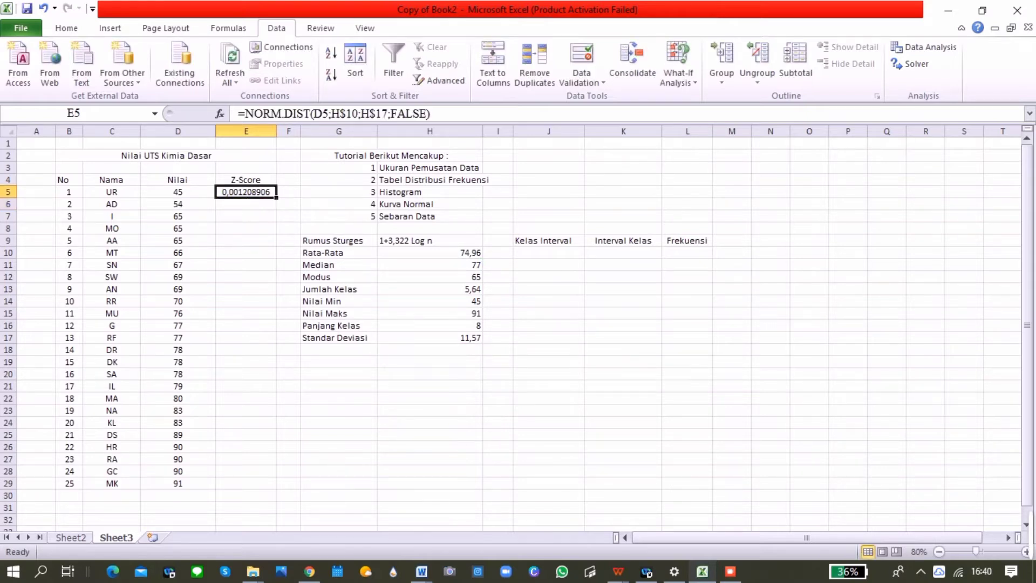
{"action": "left_click_drag", "start_coordinate": [276, 198], "coordinate": [275, 488]}
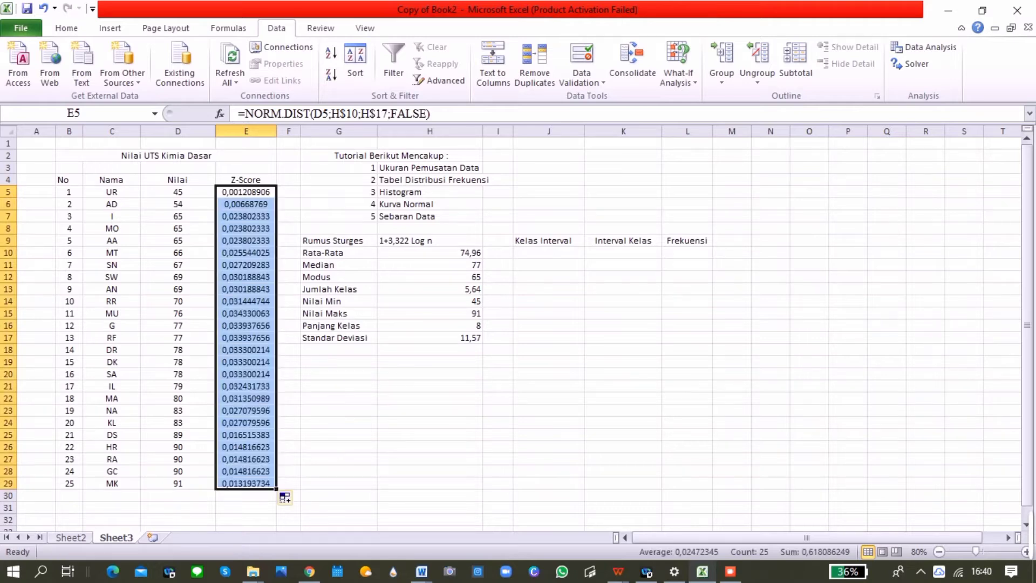
{"action": "key", "text": "Return"}
{"action": "key", "text": "Return"}
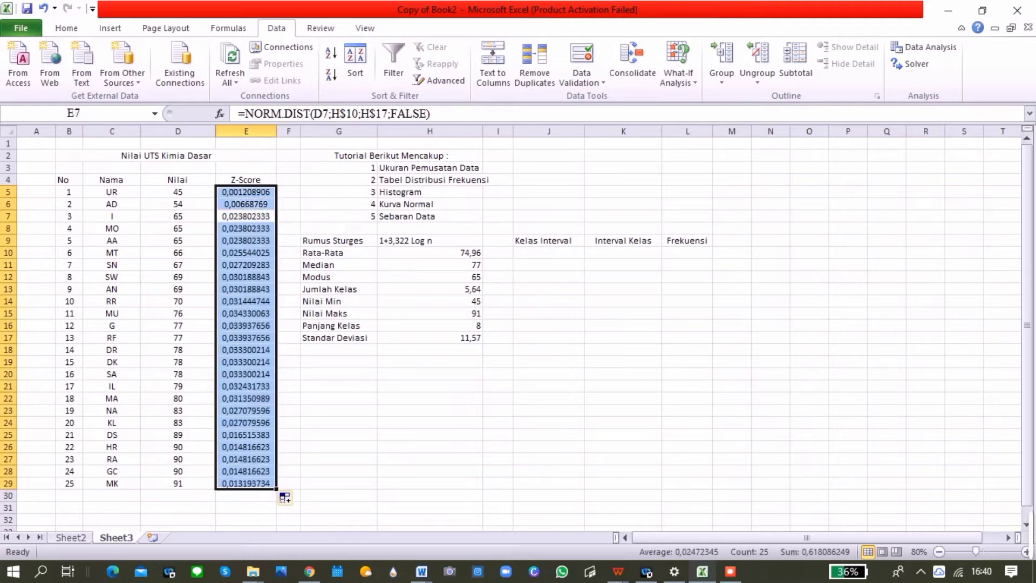
{"action": "left_click", "coordinate": [289, 483]}
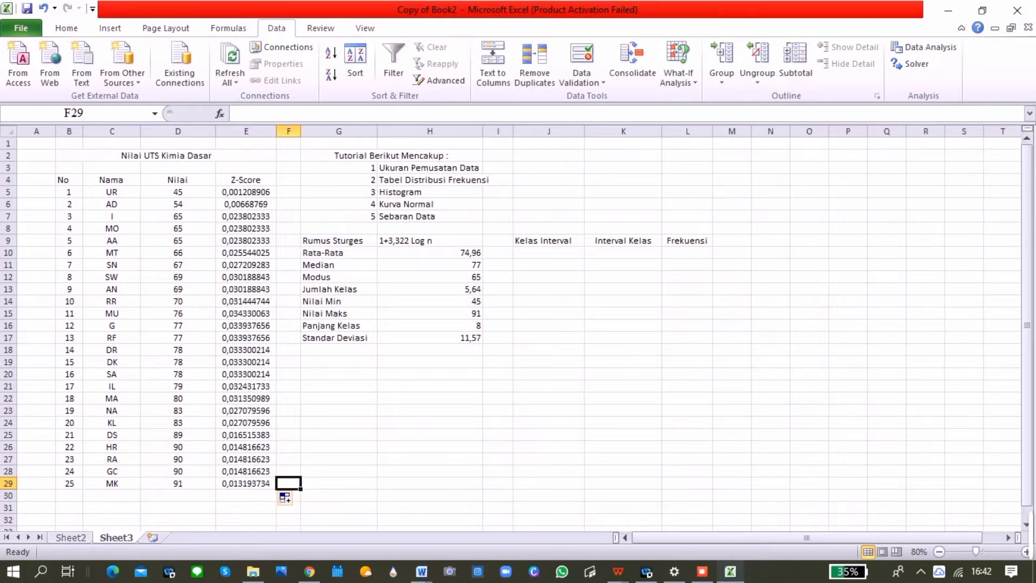
Step: Add filters to the table C4:E29 and sort it by Nilai from smallest to largest
{"action": "left_click_drag", "start_coordinate": [111, 180], "coordinate": [246, 483]}
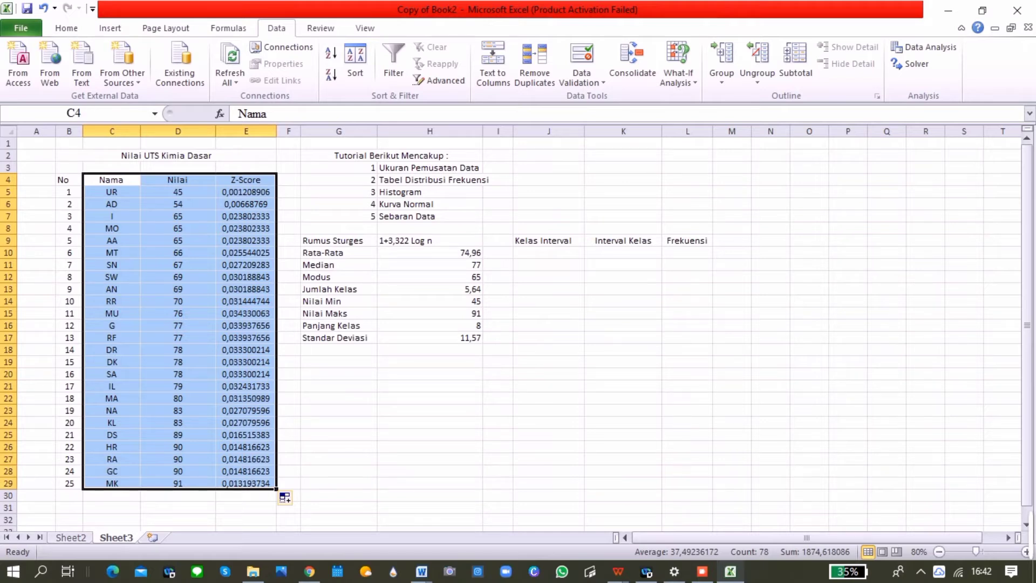
{"action": "left_click", "coordinate": [66, 28]}
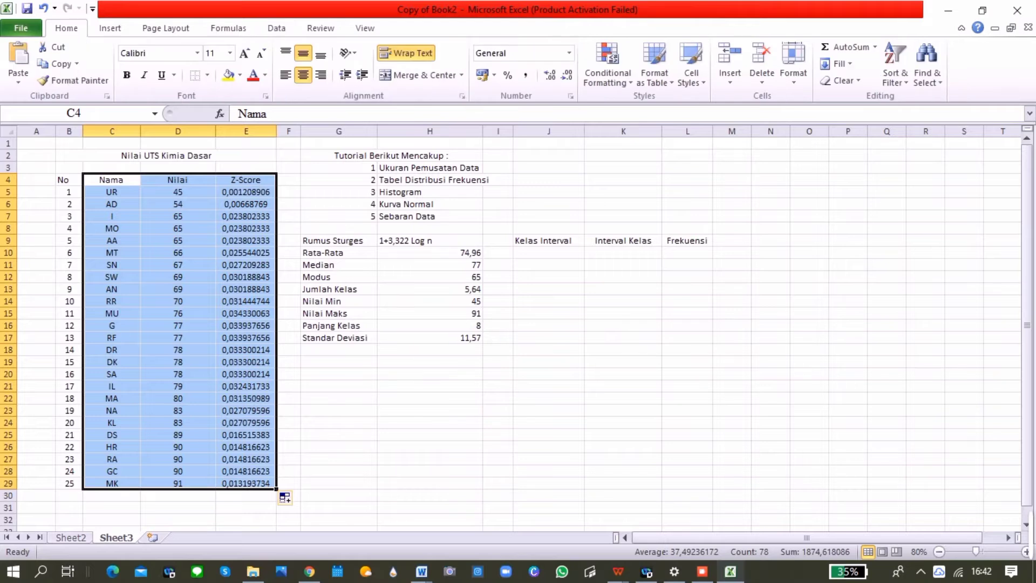
{"action": "left_click", "coordinate": [895, 78]}
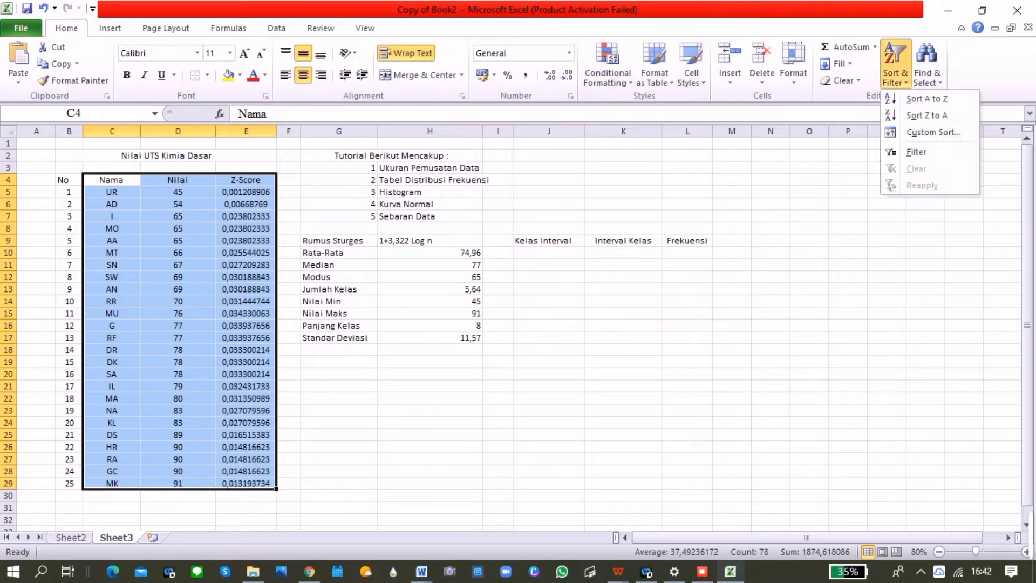
{"action": "left_click", "coordinate": [916, 152]}
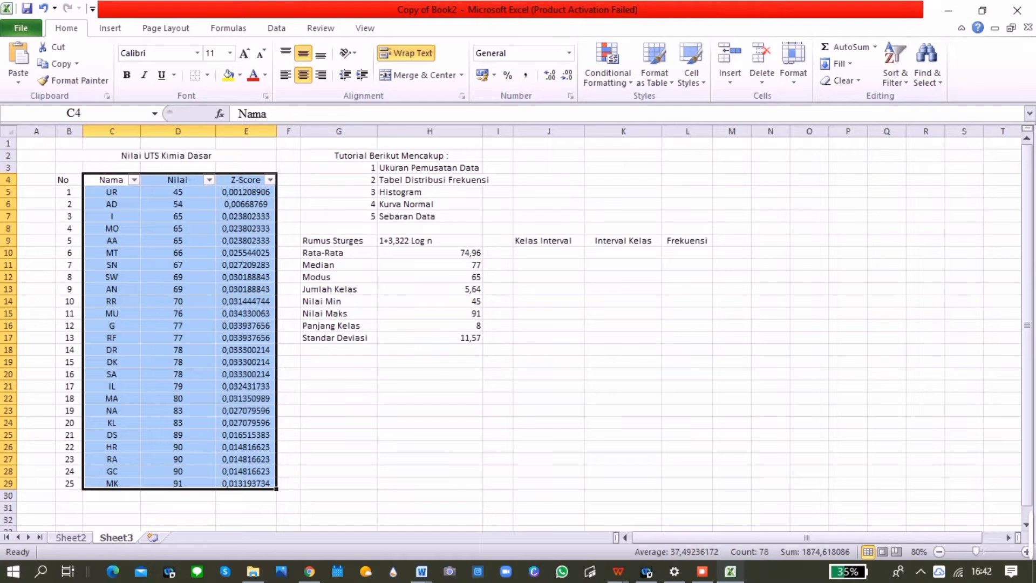
{"action": "left_click", "coordinate": [209, 180]}
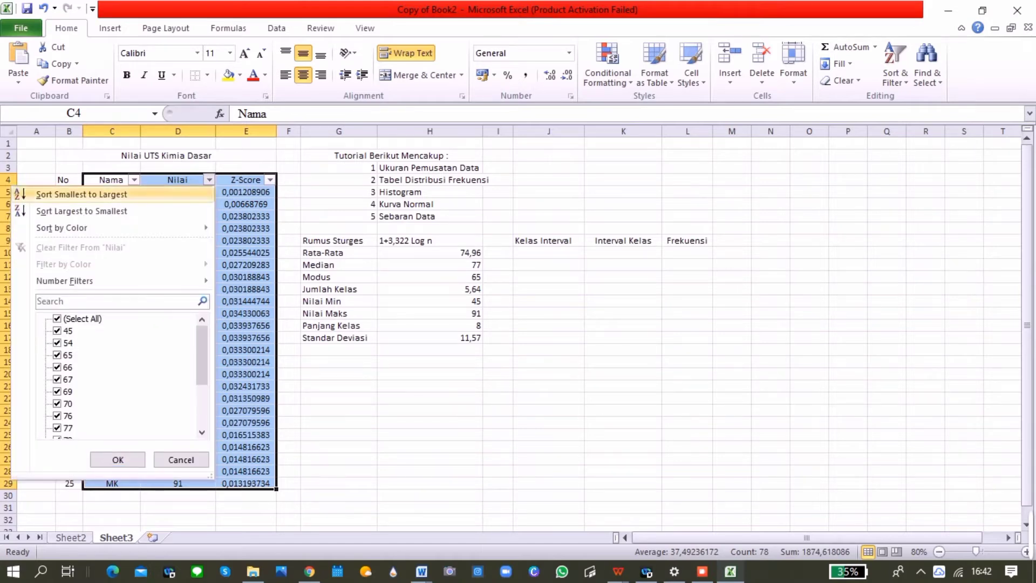
{"action": "left_click", "coordinate": [81, 194]}
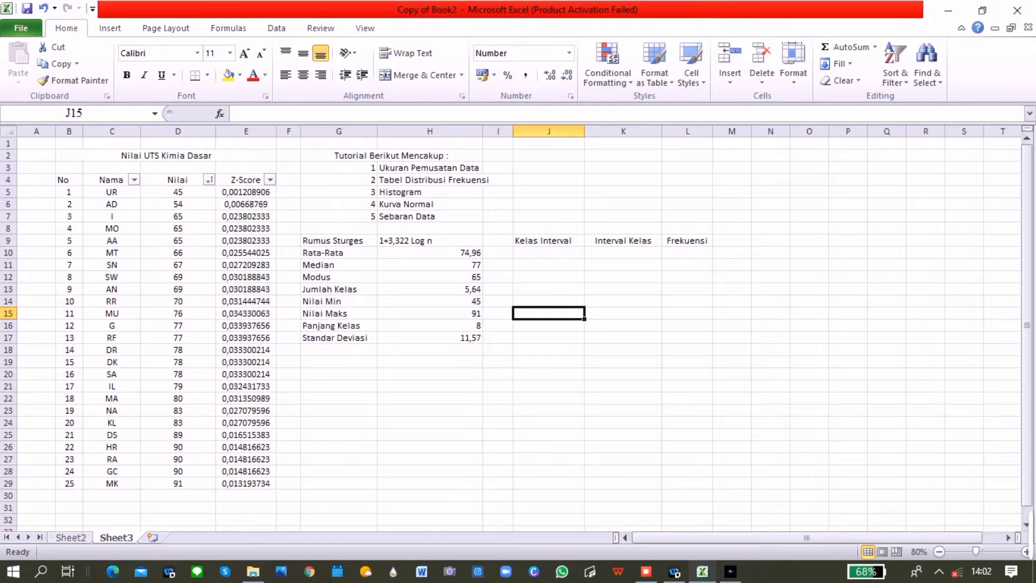
Step: Enter 45 in J10 as the first Kelas Interval value and compute the following one in J11 with =J10+H16
{"action": "left_click", "coordinate": [548, 253]}
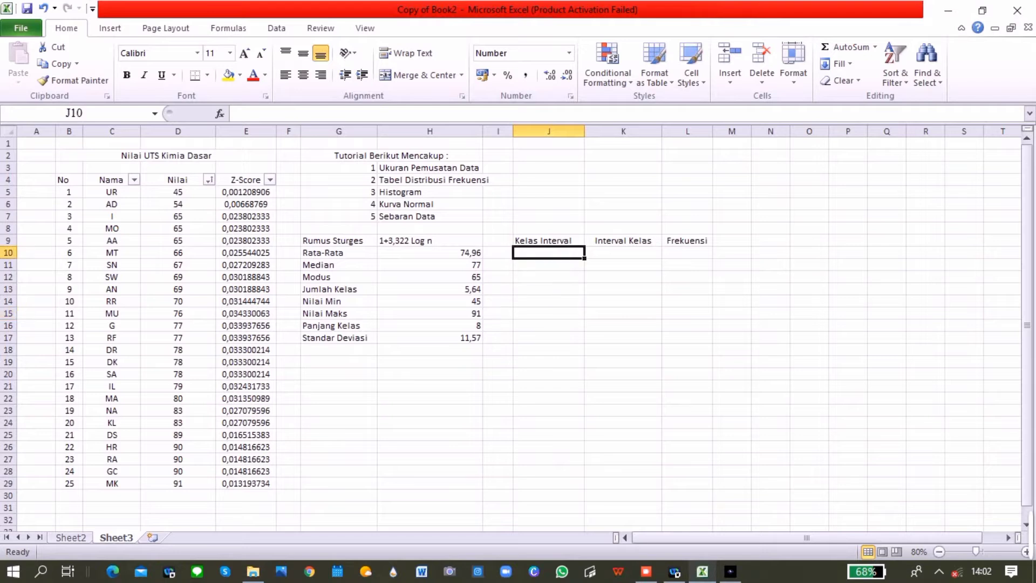
{"action": "type", "text": "45"}
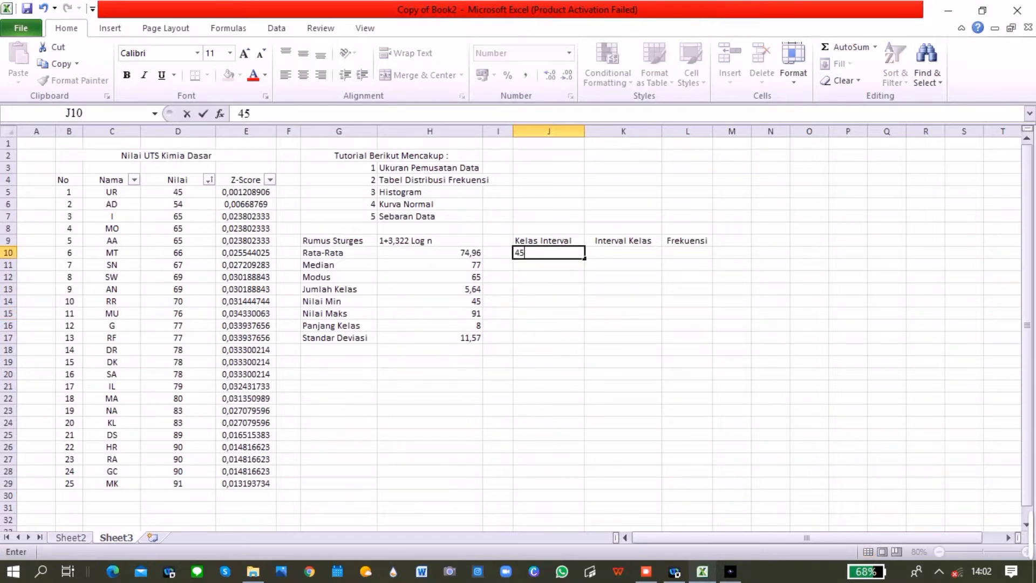
{"action": "key", "text": "Tab"}
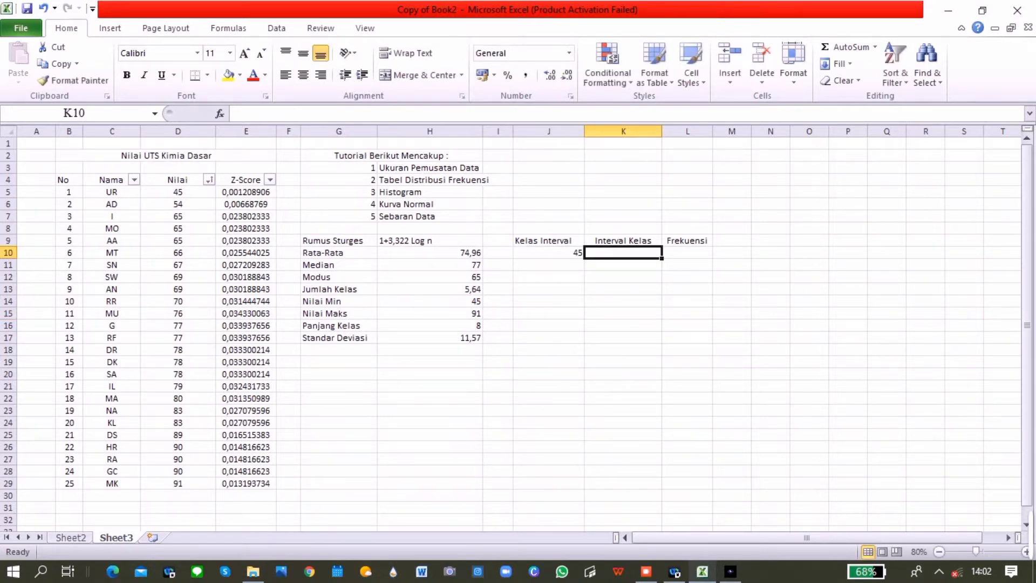
{"action": "key", "text": "Return"}
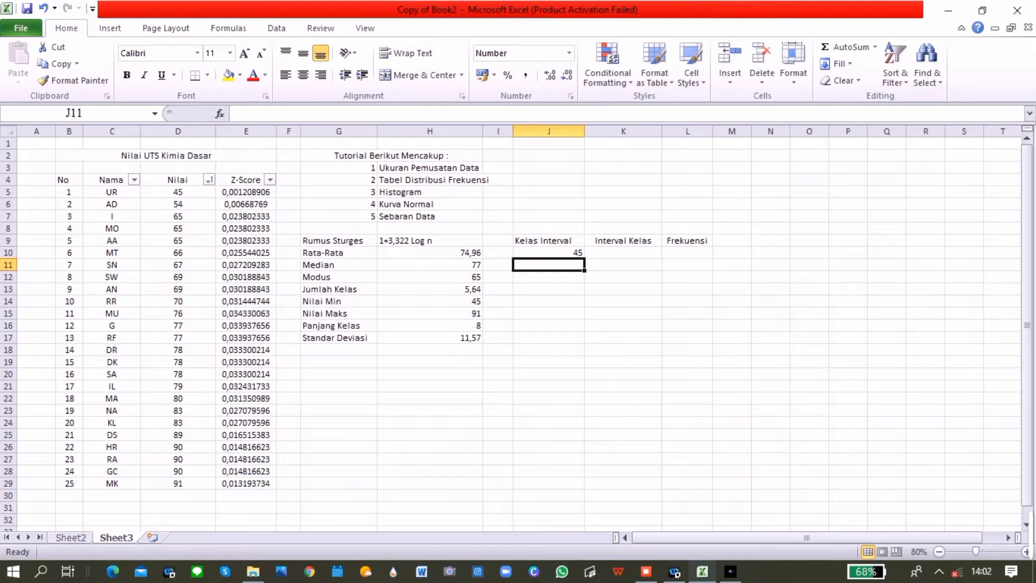
{"action": "type", "text": "="}
{"action": "key", "text": "Up"}
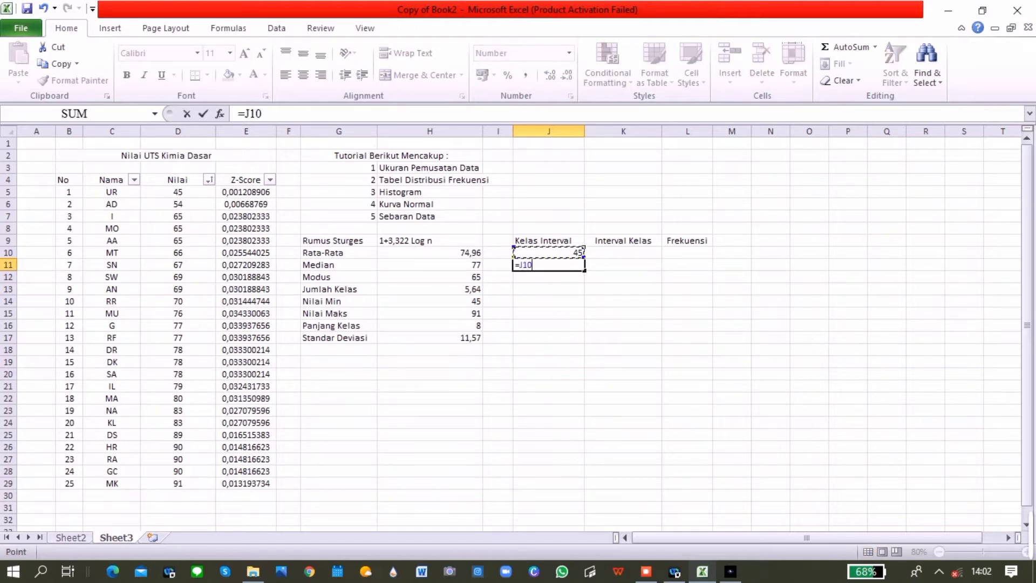
{"action": "type", "text": "+"}
{"action": "left_click", "coordinate": [430, 325]}
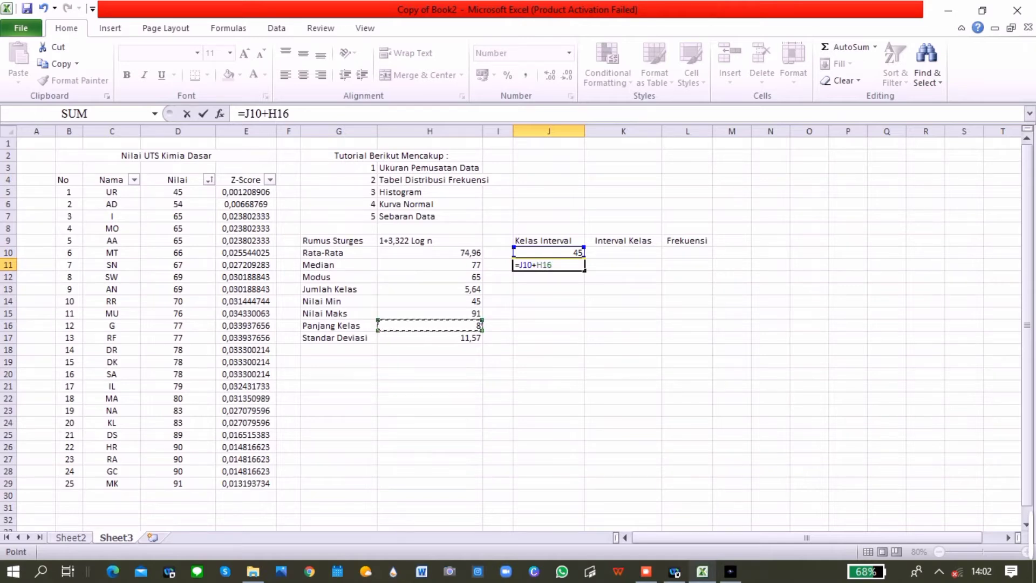
{"action": "key", "text": "Return"}
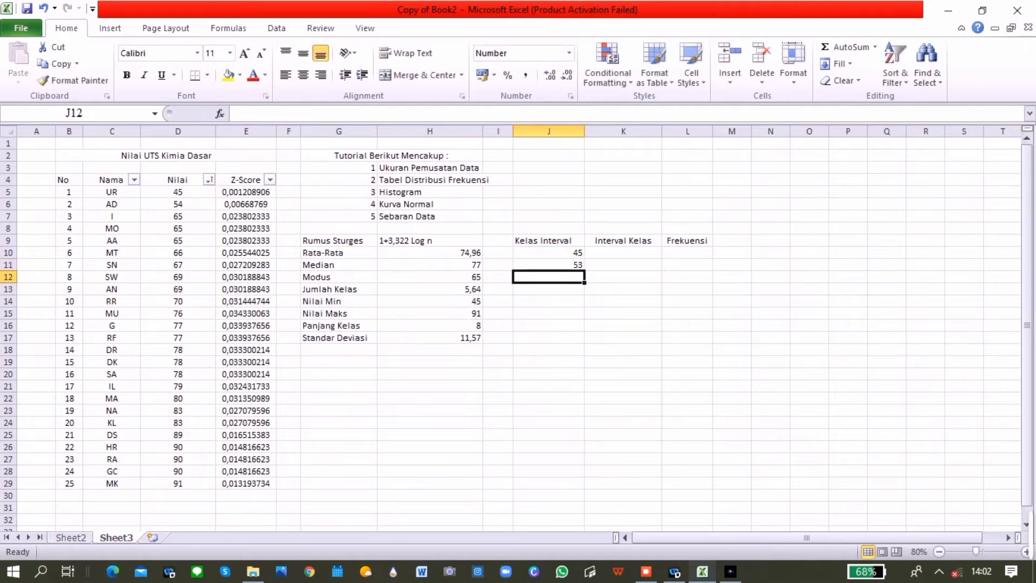
Step: Lock the class length row in J11 so it reads =J10+H$16, and fill the formula down to J15
{"action": "left_click", "coordinate": [548, 265]}
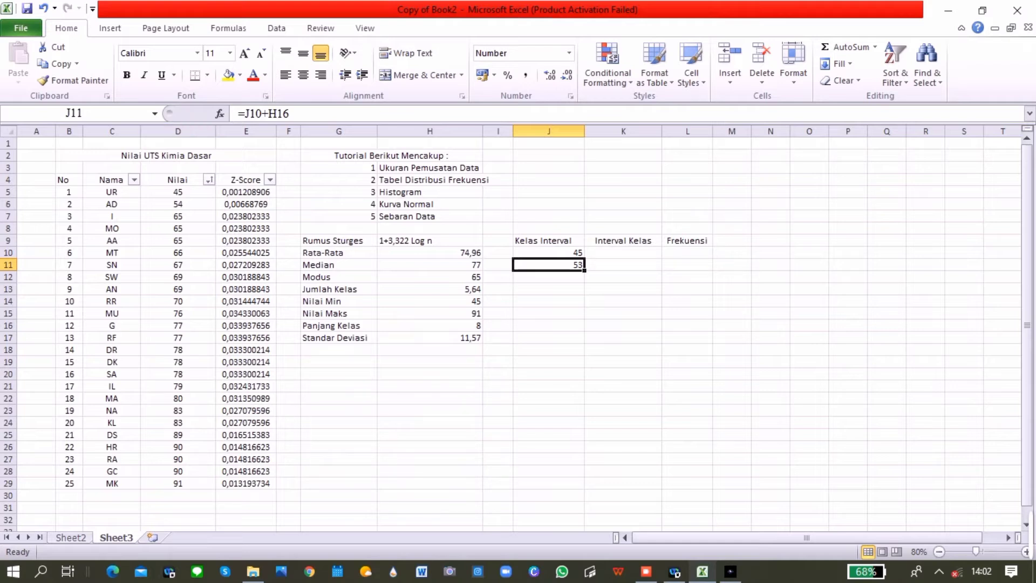
{"action": "key", "text": "F2"}
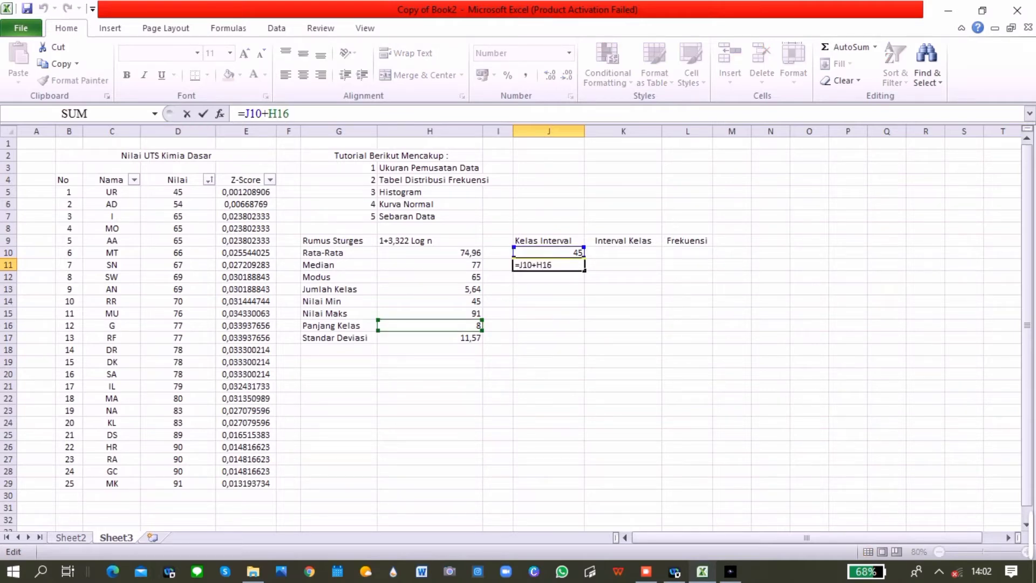
{"action": "key", "text": "F4"}
{"action": "key", "text": "F4"}
{"action": "key", "text": "Return"}
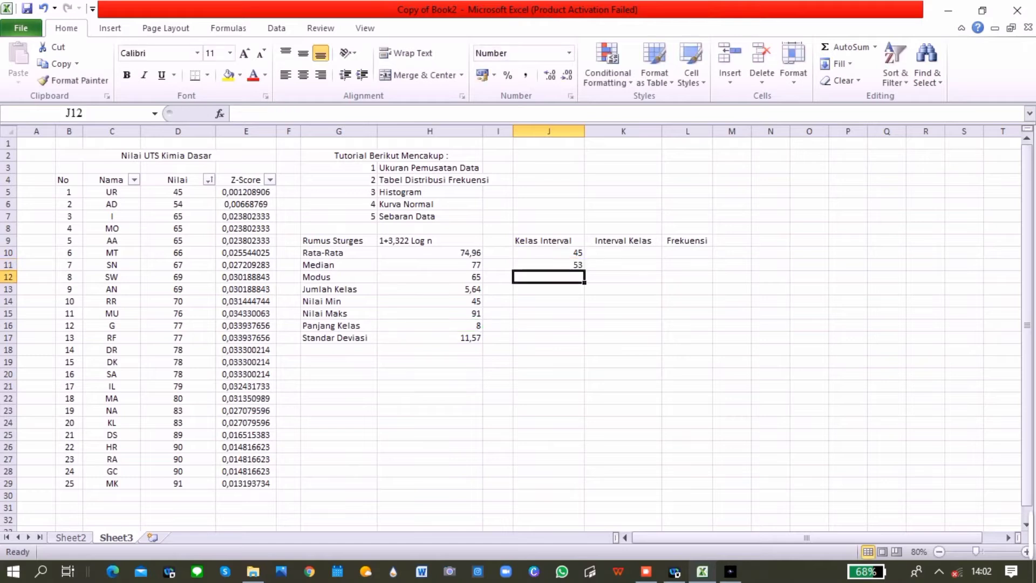
{"action": "left_click", "coordinate": [549, 265]}
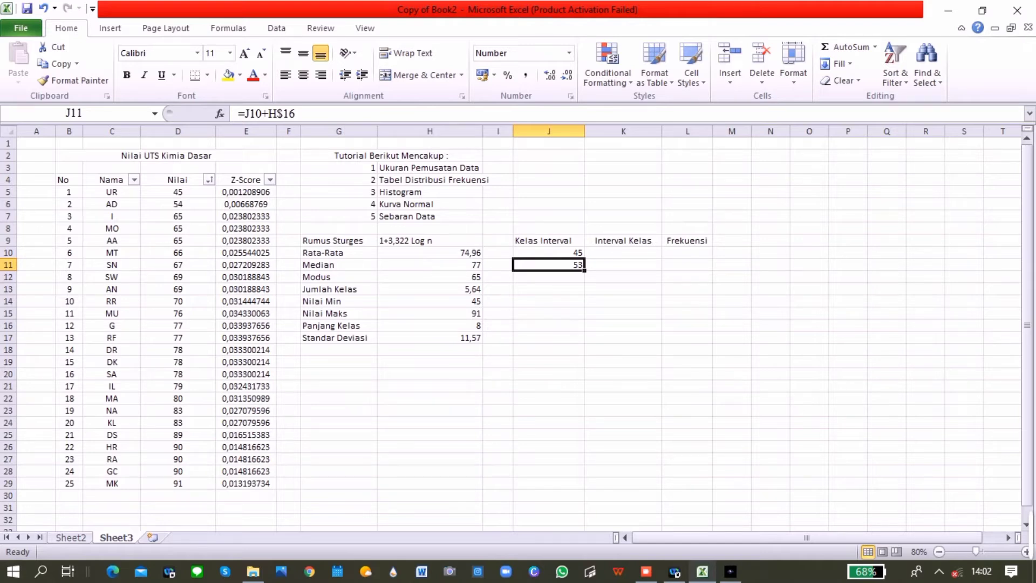
{"action": "left_click_drag", "start_coordinate": [584, 270], "coordinate": [585, 307]}
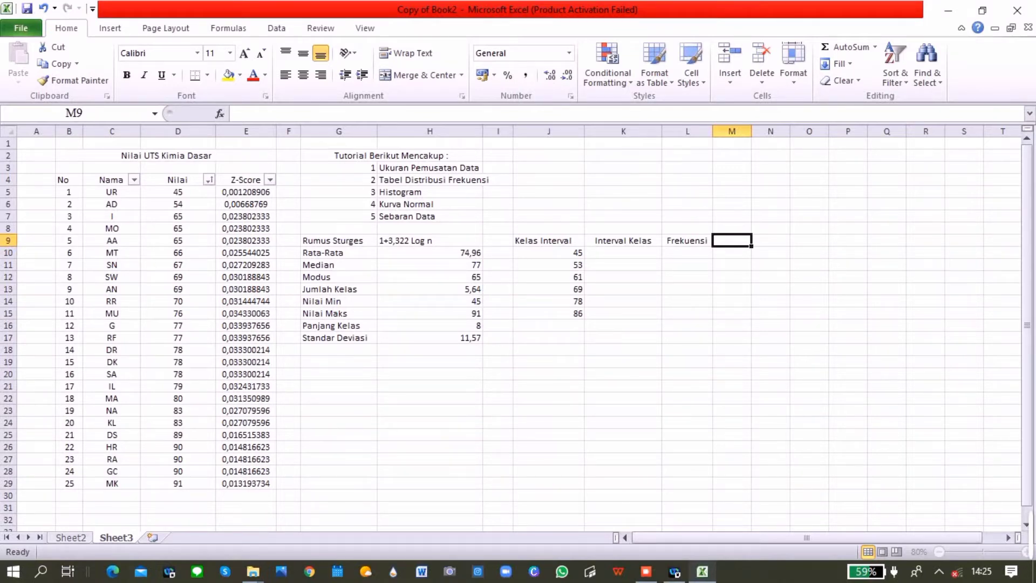
Step: Run the Histogram data analysis with input range D5:D29, bin range J10:J15 and output range K9, overwriting the existing headers
{"action": "left_click", "coordinate": [276, 28]}
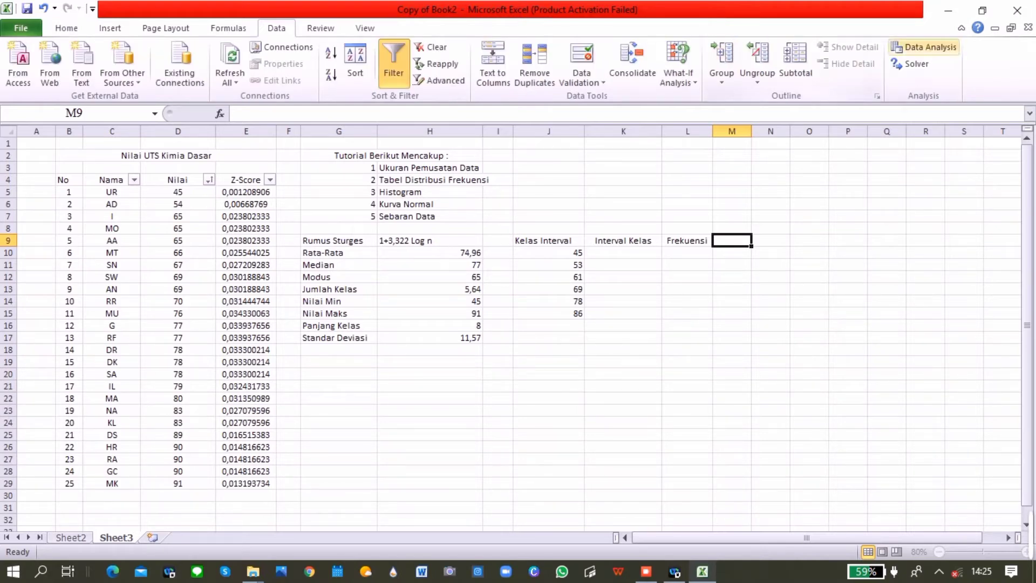
{"action": "left_click", "coordinate": [924, 47]}
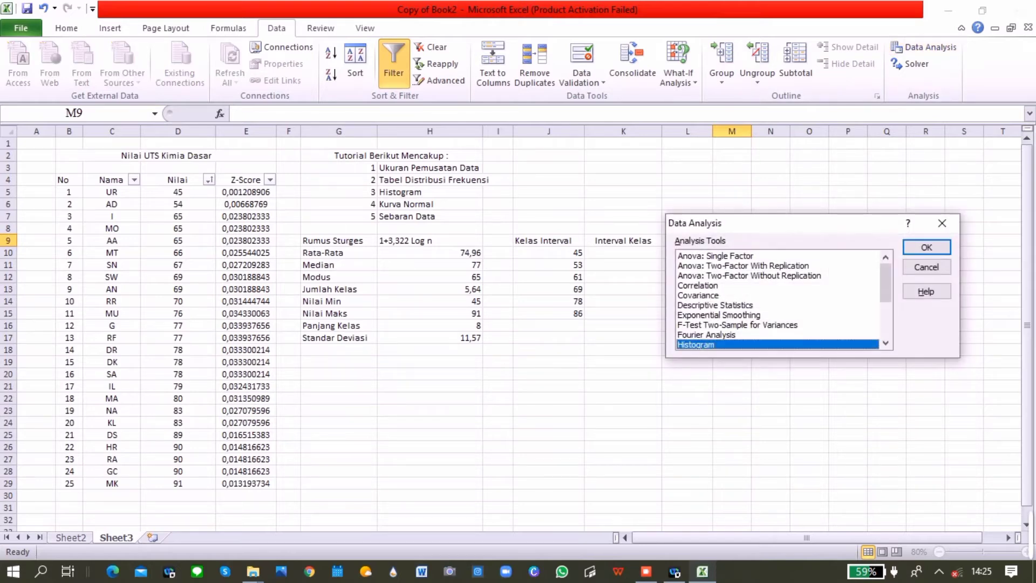
{"action": "key", "text": "Return"}
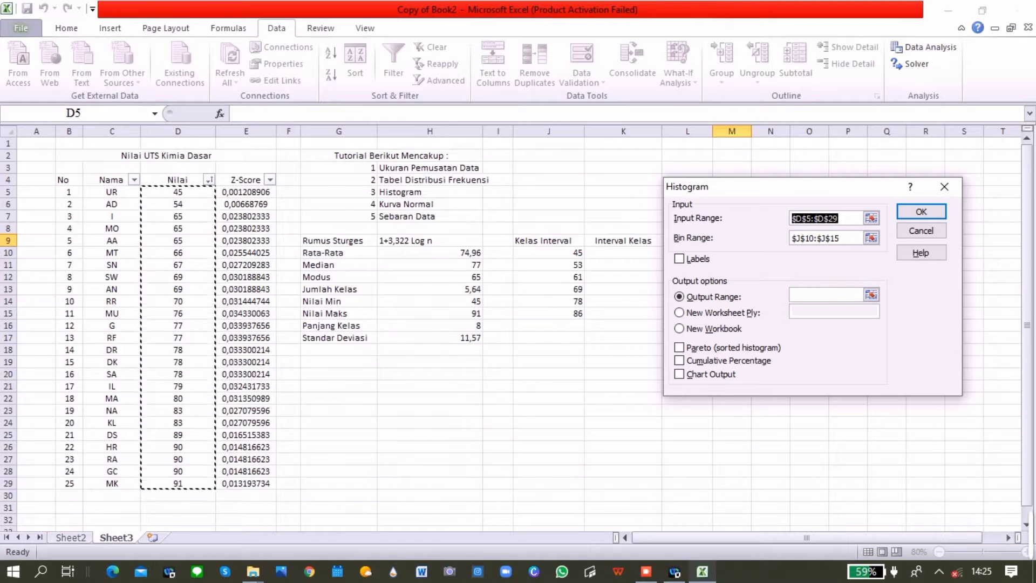
{"action": "left_click_drag", "start_coordinate": [178, 192], "coordinate": [178, 484]}
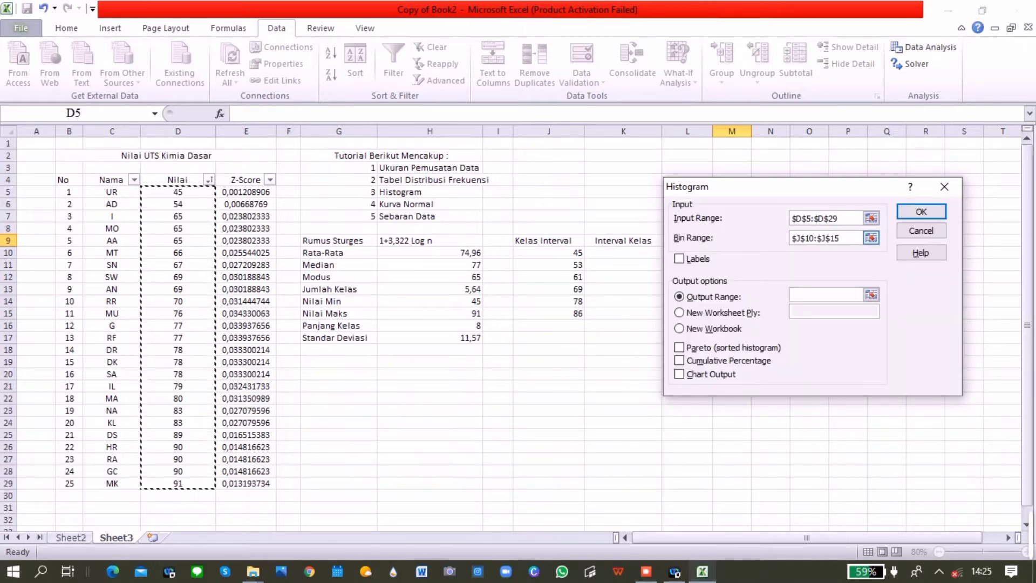
{"action": "left_click", "coordinate": [845, 238]}
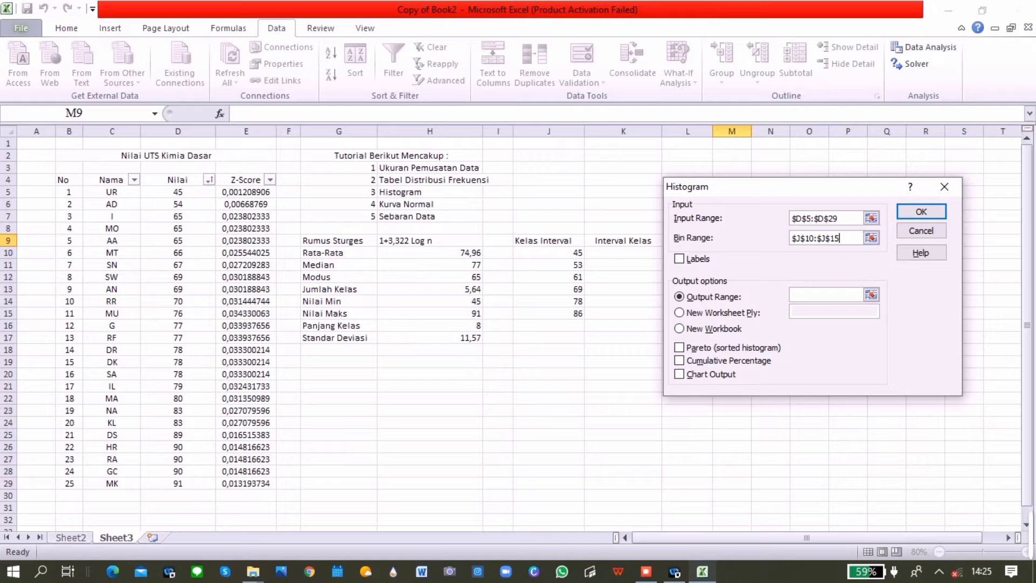
{"action": "left_click_drag", "start_coordinate": [556, 253], "coordinate": [579, 314]}
{"action": "left_click", "coordinate": [623, 241]}
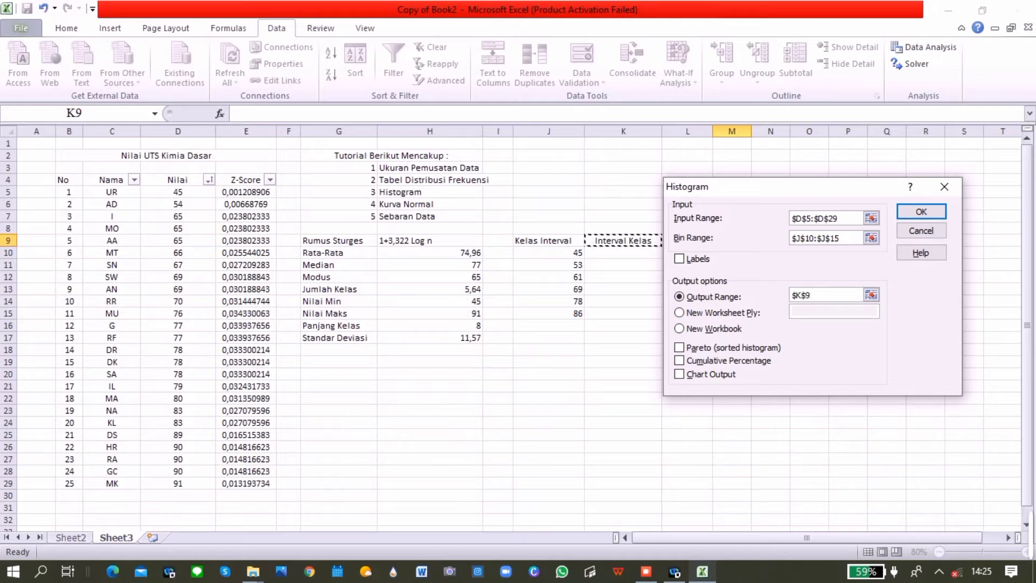
{"action": "left_click", "coordinate": [922, 212]}
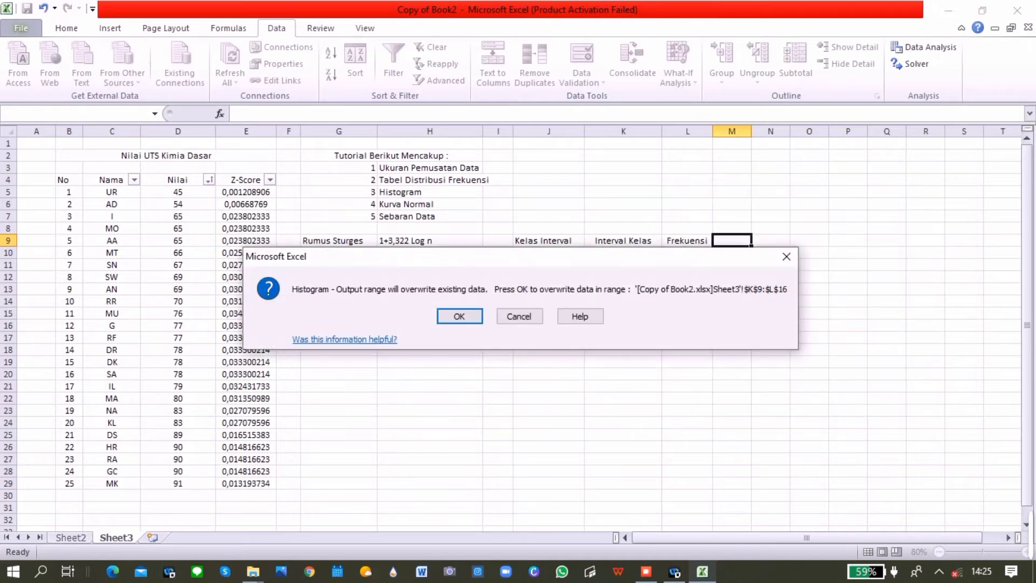
{"action": "key", "text": "Return"}
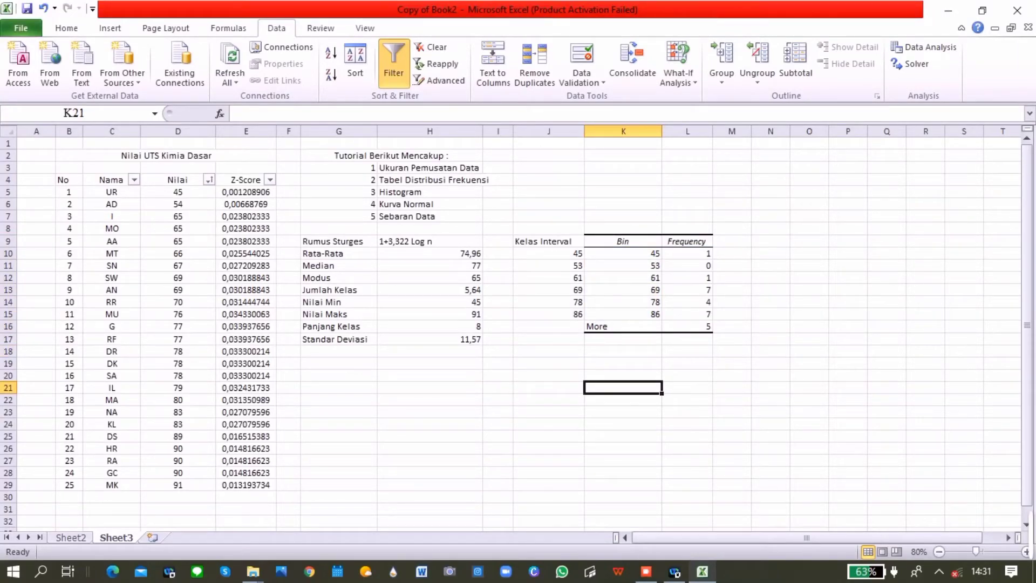
Step: Add a Jumlah row in K17 and total the frequencies L10:L16 in L17 with the SUM function
{"action": "left_click", "coordinate": [623, 340]}
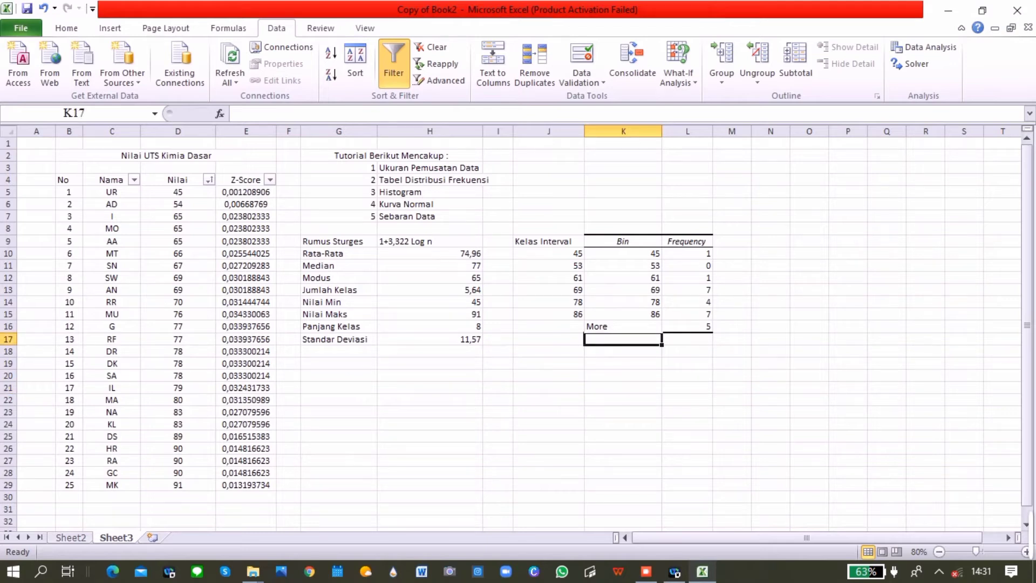
{"action": "type", "text": "Jumlah"}
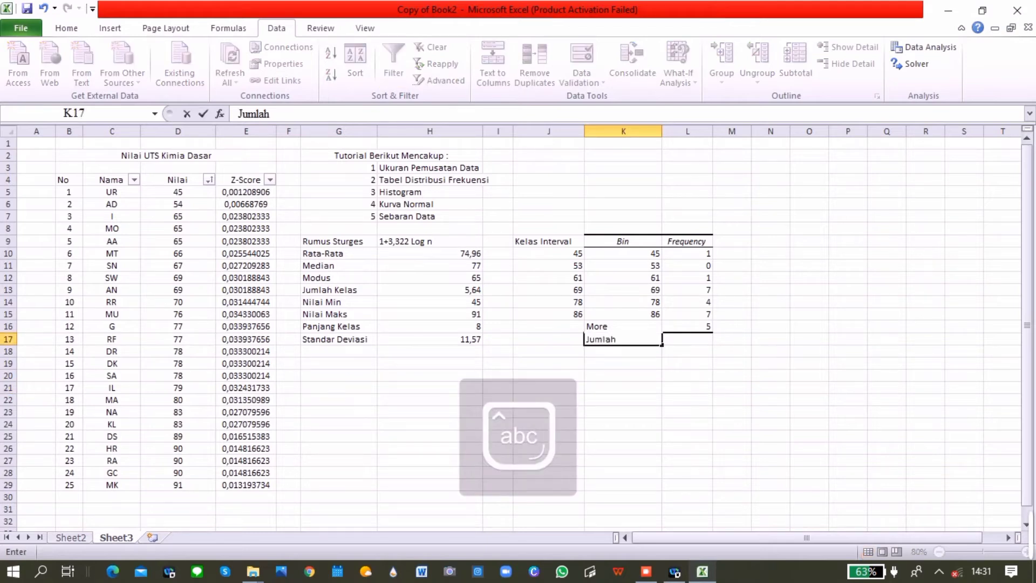
{"action": "key", "text": "Tab"}
{"action": "type", "text": "="}
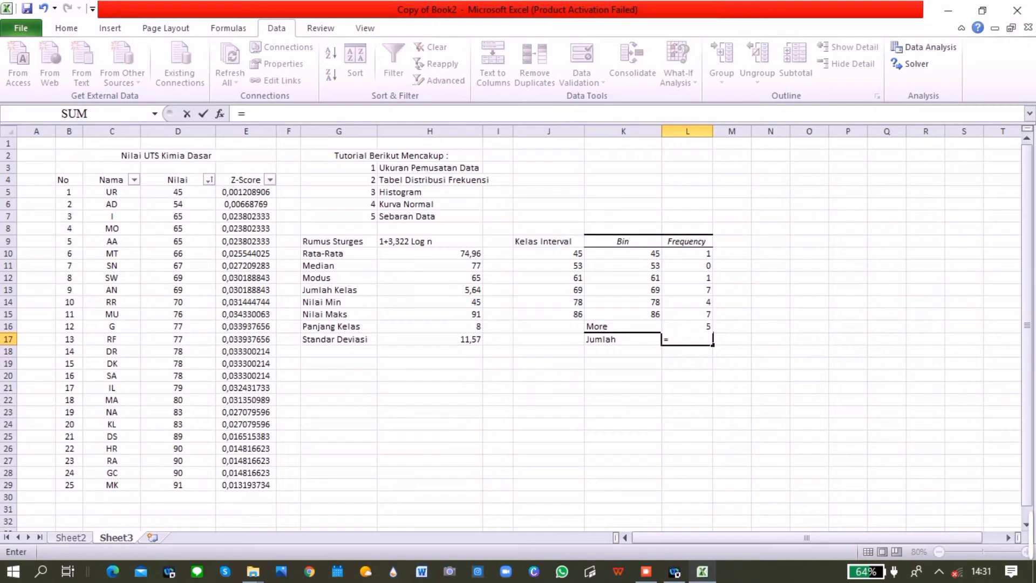
{"action": "type", "text": "Sum("}
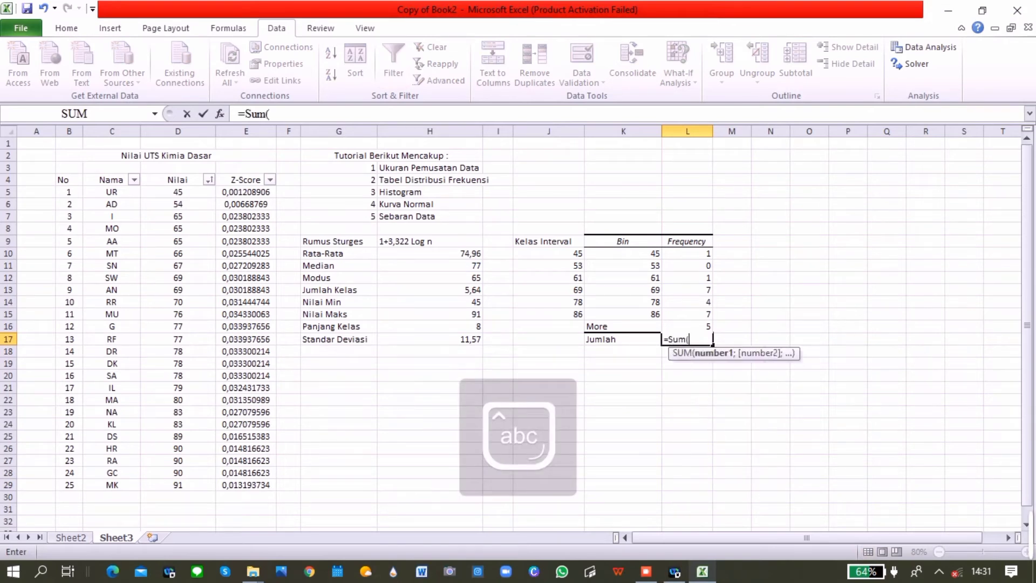
{"action": "left_click_drag", "start_coordinate": [688, 253], "coordinate": [687, 326]}
{"action": "key", "text": "Return"}
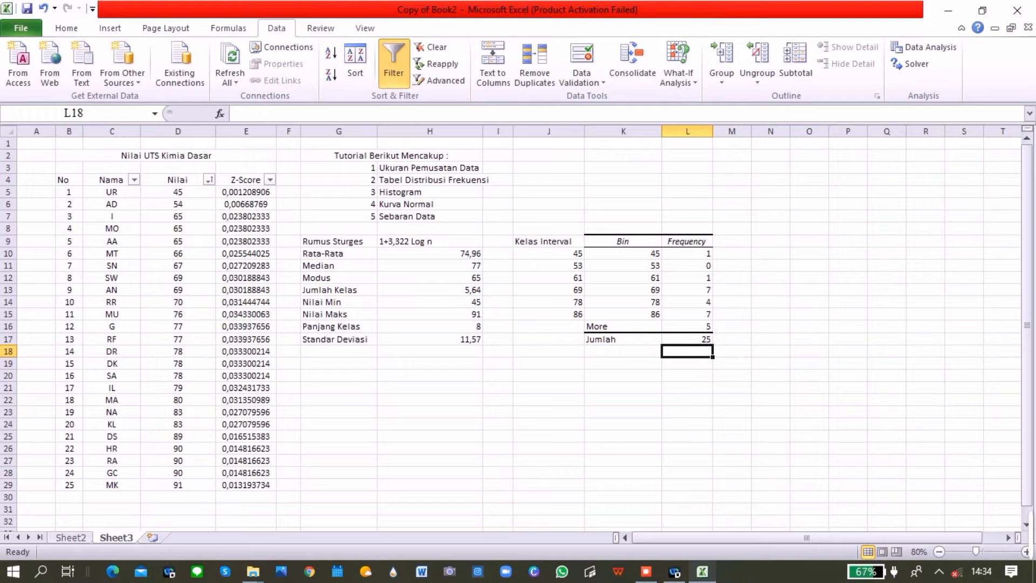
Step: Rename the Bin header in K9 as Interval Kelas
{"action": "left_click", "coordinate": [623, 241]}
{"action": "key", "text": "BackSpace"}
{"action": "key", "text": "Caps_Lock"}
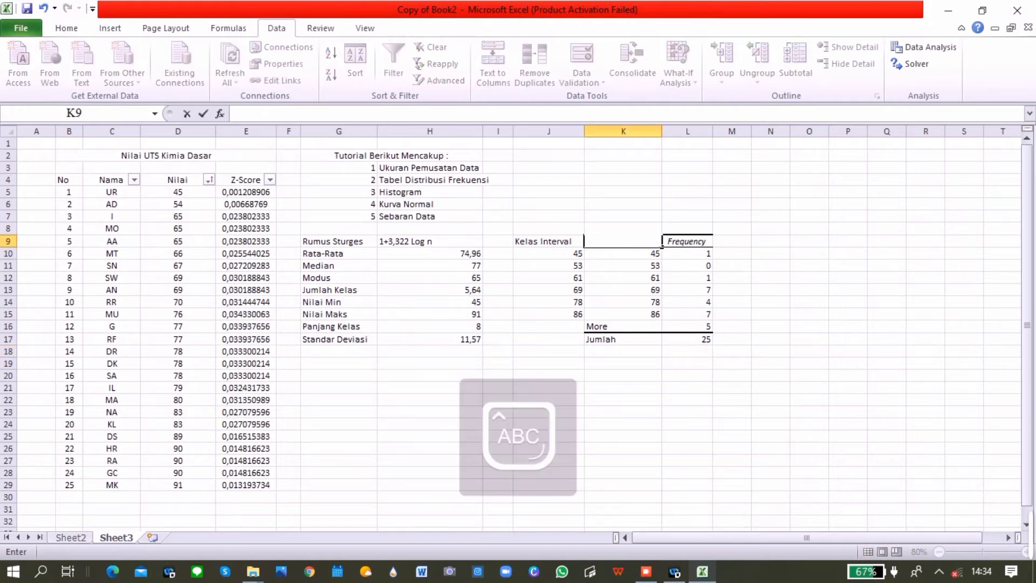
{"action": "key", "text": "Caps_Lock"}
{"action": "type", "text": "Interval"}
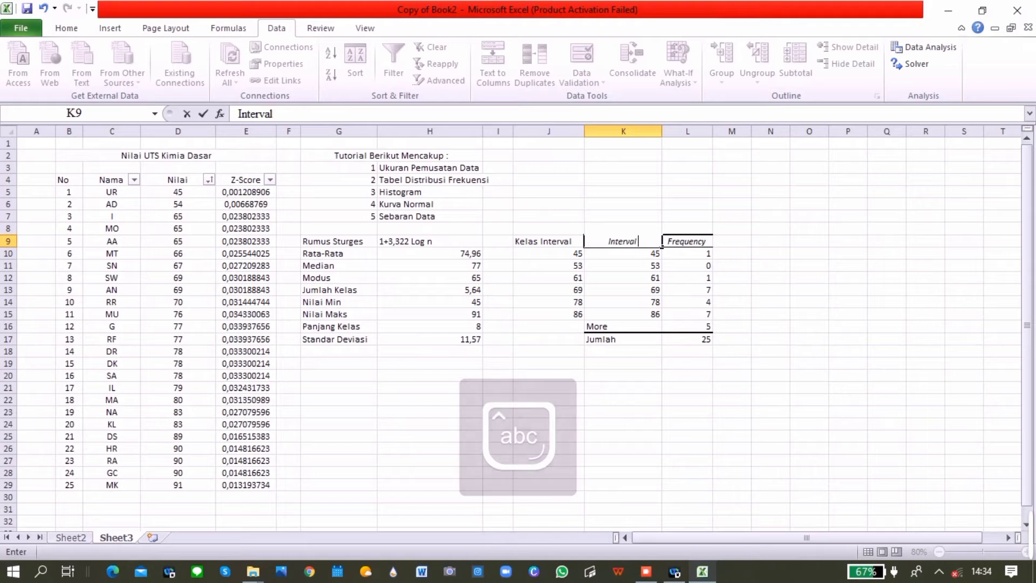
{"action": "key", "text": "Caps_Lock"}
{"action": "type", "text": "K"}
{"action": "key", "text": "Caps_Lock"}
{"action": "type", "text": "elas"}
{"action": "key", "text": "Tab"}
Step: Rename the Frequency header in L9 as Frequensi
{"action": "key", "text": "BackSpace"}
{"action": "key", "text": "Caps_Lock"}
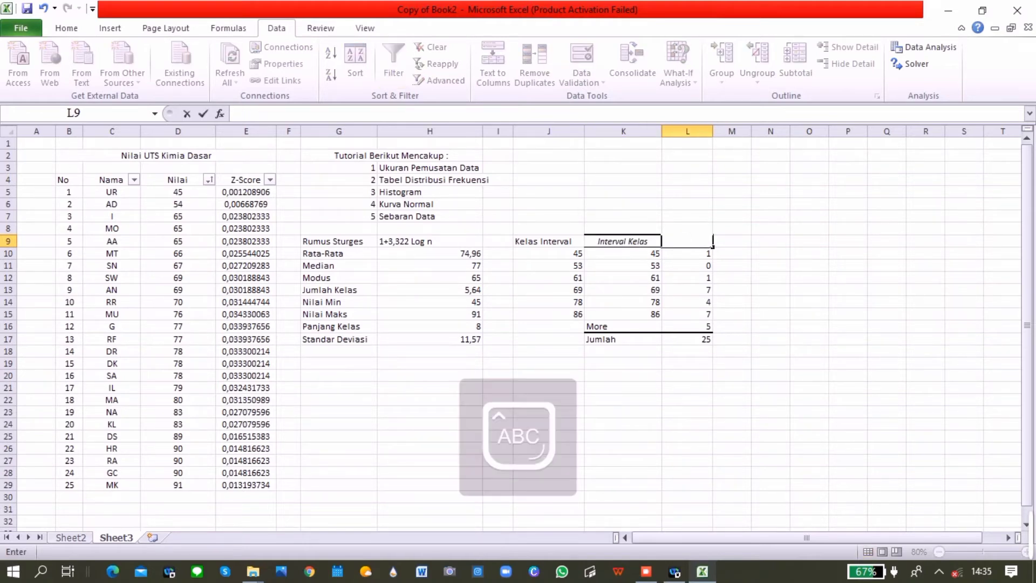
{"action": "key", "text": "Caps_Lock"}
{"action": "type", "text": "Frequensi"}
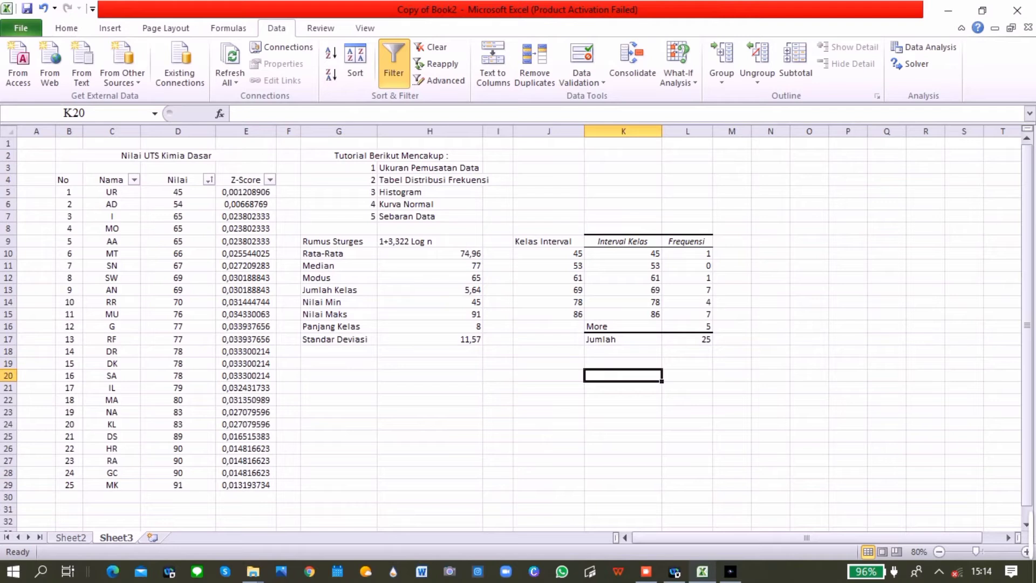
Step: Replace the first three Interval Kelas values in K10:K12 with the class ranges 45-52, 53-60 and 61-68
{"action": "double_click", "coordinate": [636, 254]}
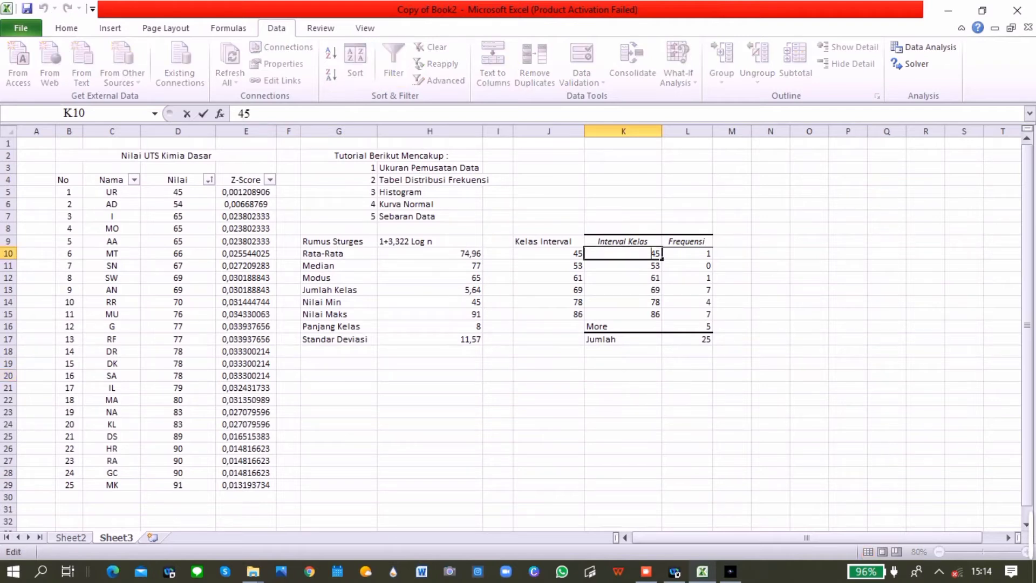
{"action": "type", "text": "-52"}
{"action": "key", "text": "Return"}
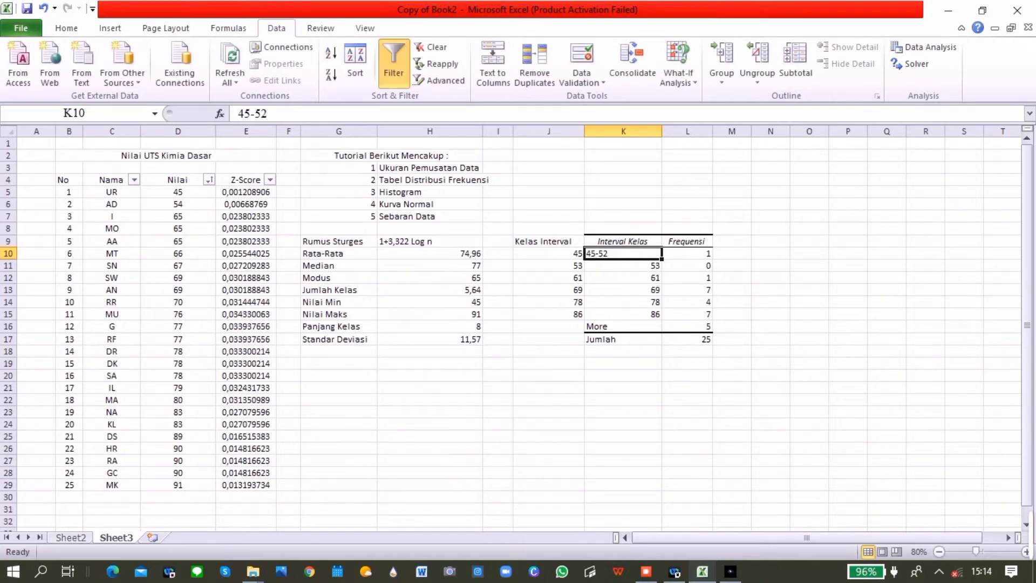
{"action": "type", "text": "53-"}
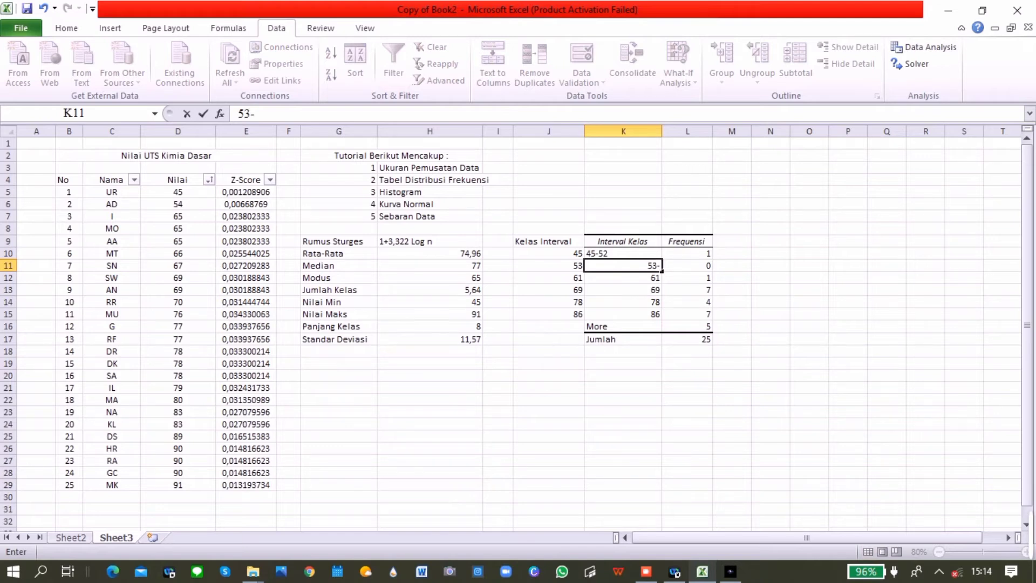
{"action": "type", "text": "60"}
{"action": "key", "text": "Return"}
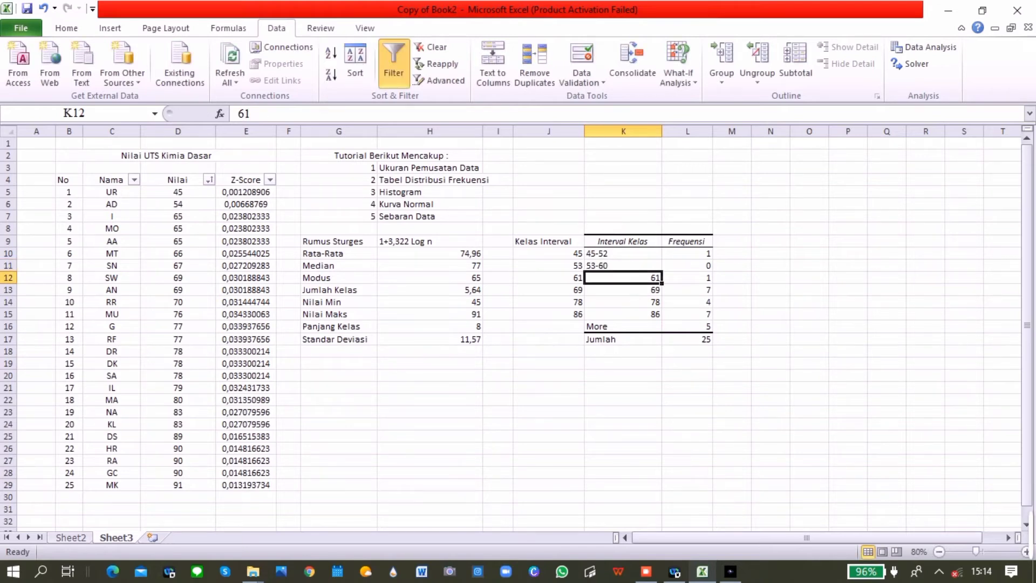
{"action": "type", "text": "1-"}
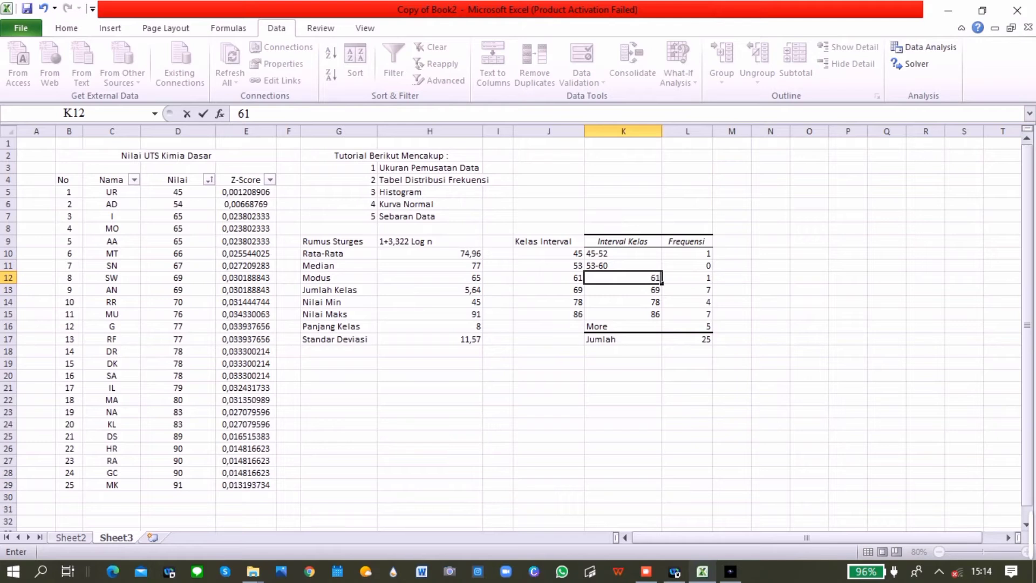
{"action": "type", "text": "68"}
{"action": "key", "text": "Return"}
{"action": "left_click", "coordinate": [809, 302]}
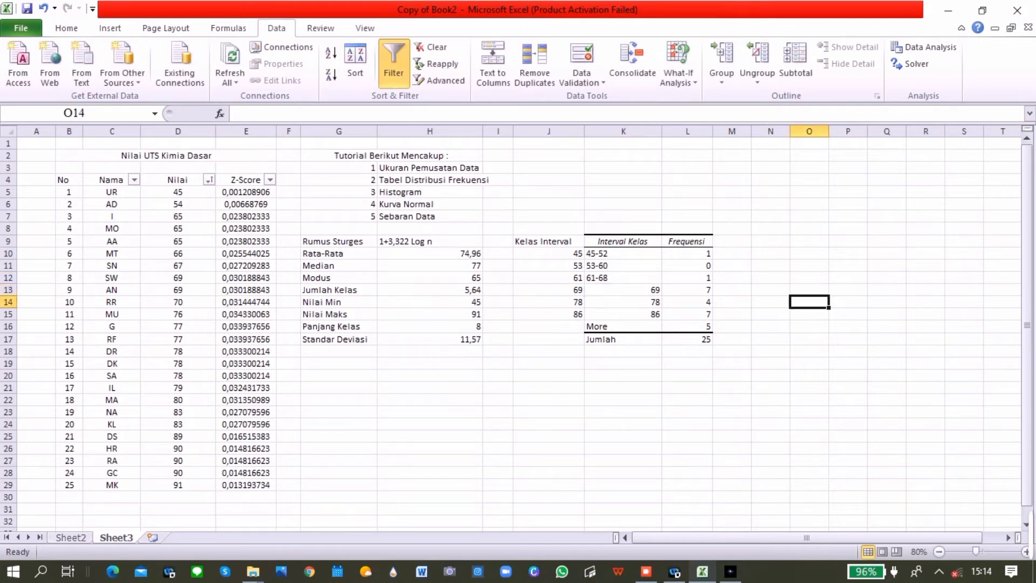
Step: Replace the remaining Interval Kelas values in K13:K15 with the class ranges 69-77, 78-85 and 86-94
{"action": "left_click", "coordinate": [623, 290]}
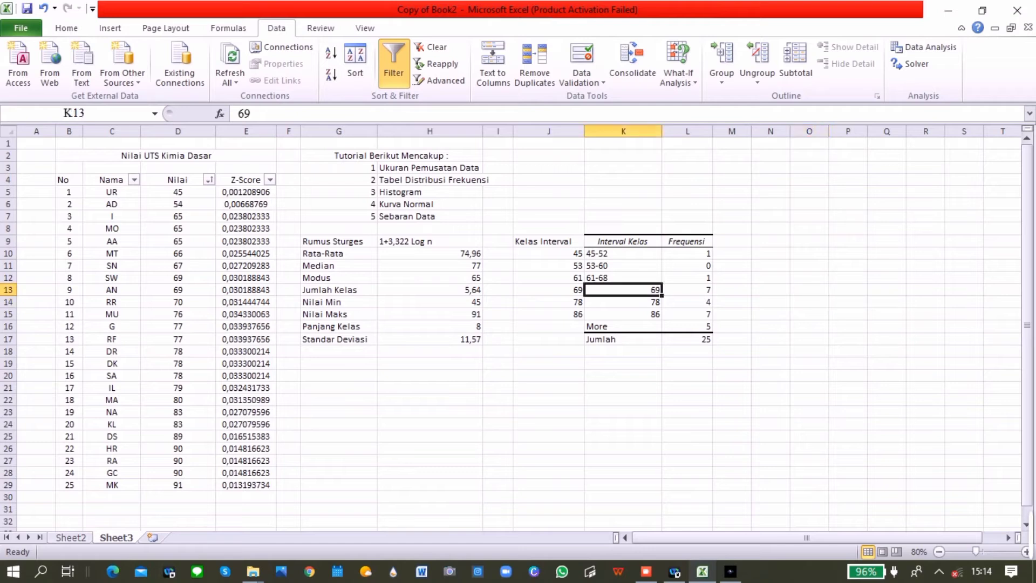
{"action": "type", "text": "69"}
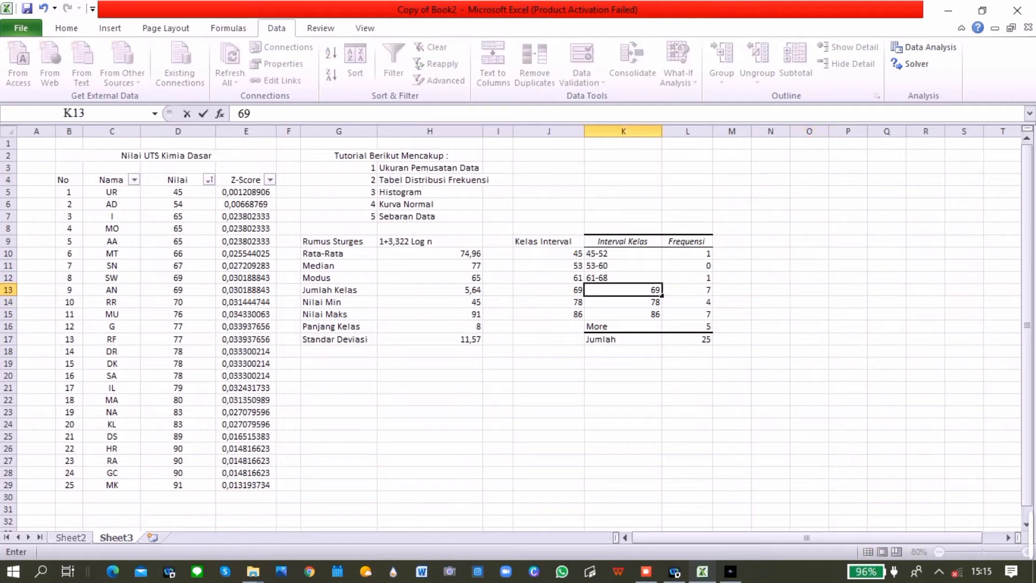
{"action": "type", "text": "-77"}
{"action": "key", "text": "Return"}
{"action": "type", "text": "78-"}
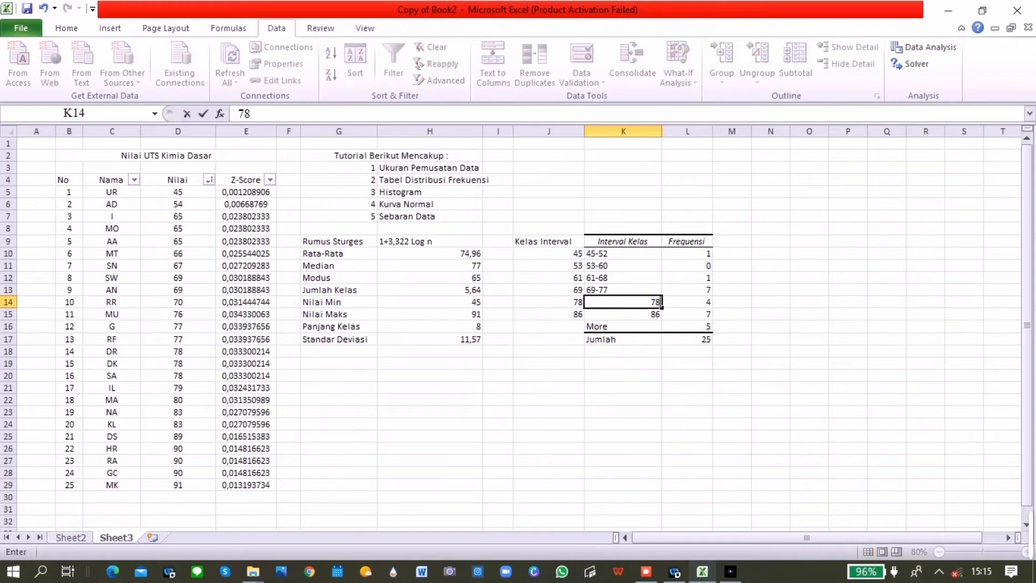
{"action": "type", "text": "85"}
{"action": "key", "text": "Return"}
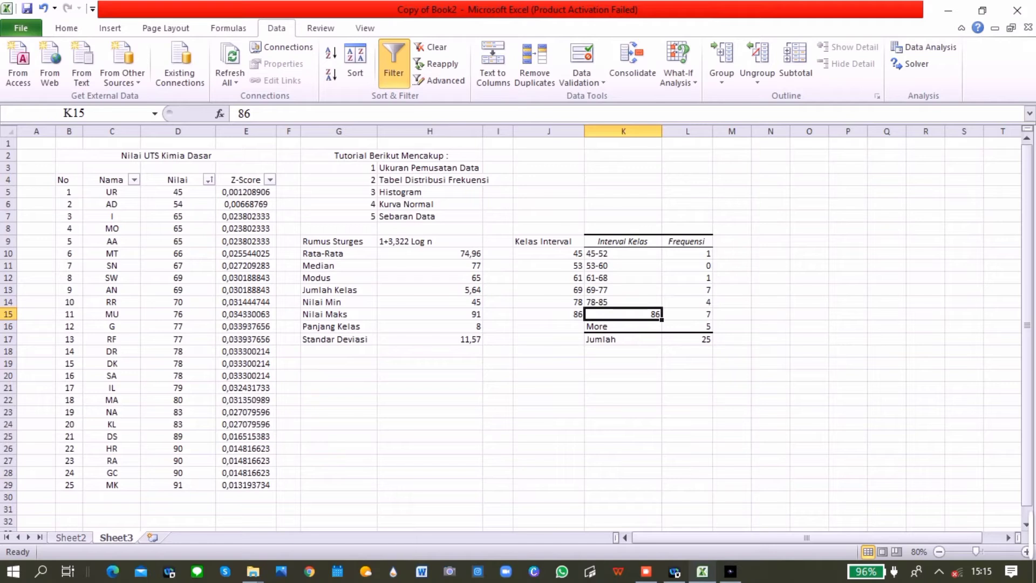
{"action": "type", "text": "86-"}
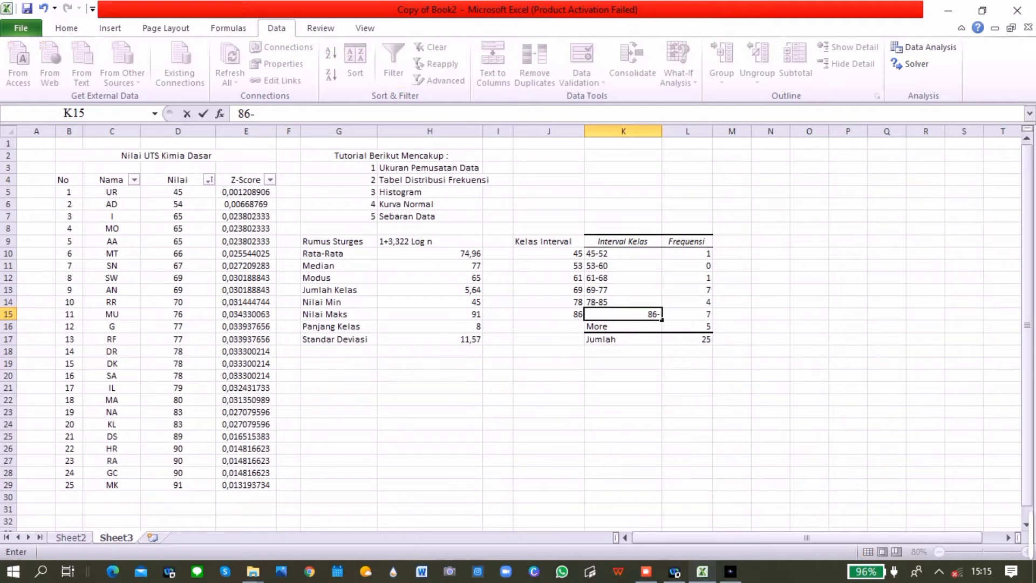
{"action": "type", "text": "94"}
{"action": "key", "text": "Return"}
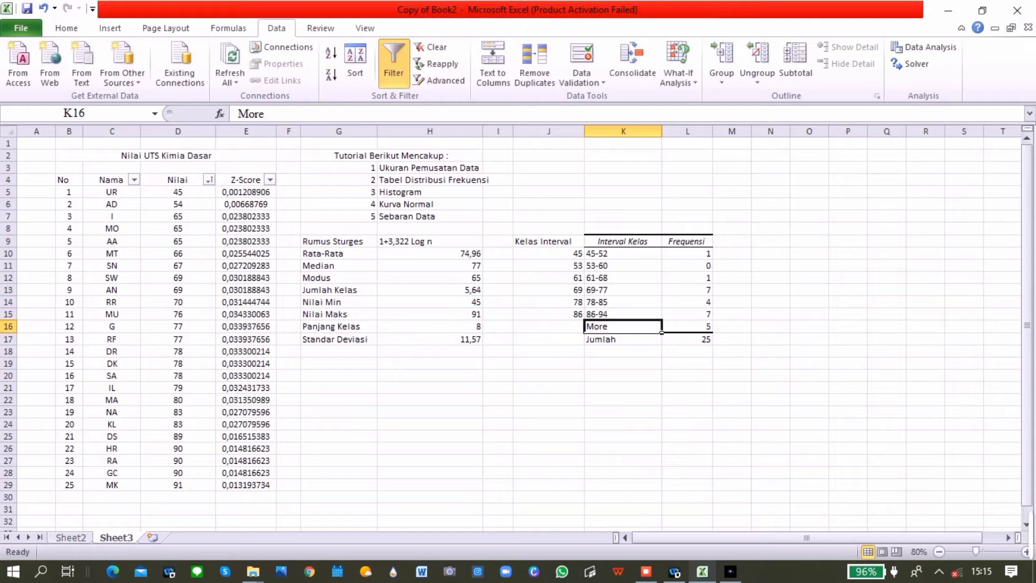
Step: Set the frequency of the 86-94 class in L15 to the formula =7+5
{"action": "left_click", "coordinate": [687, 314]}
{"action": "double_click", "coordinate": [709, 314]}
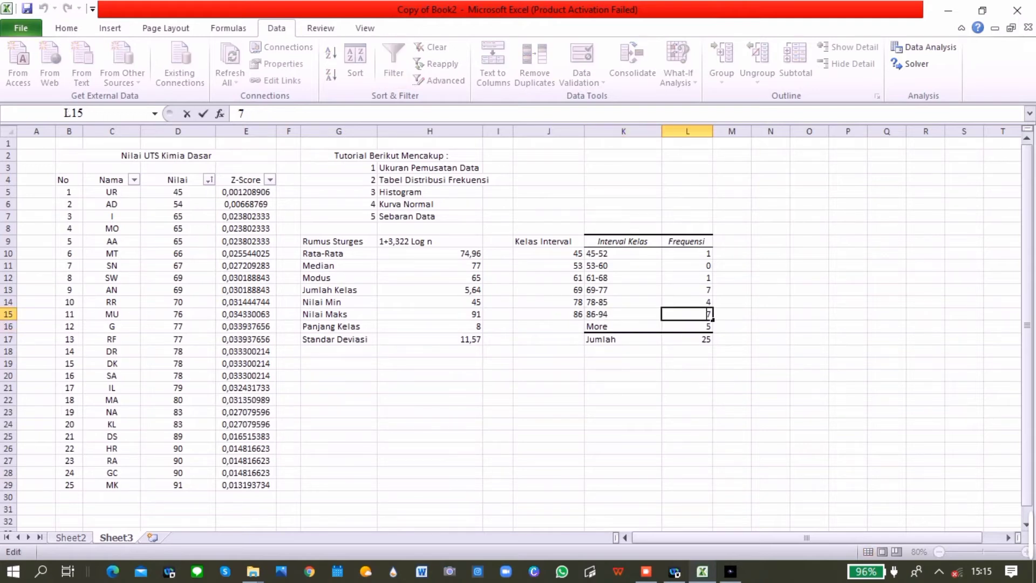
{"action": "type", "text": "=7+5"}
{"action": "key", "text": "Return"}
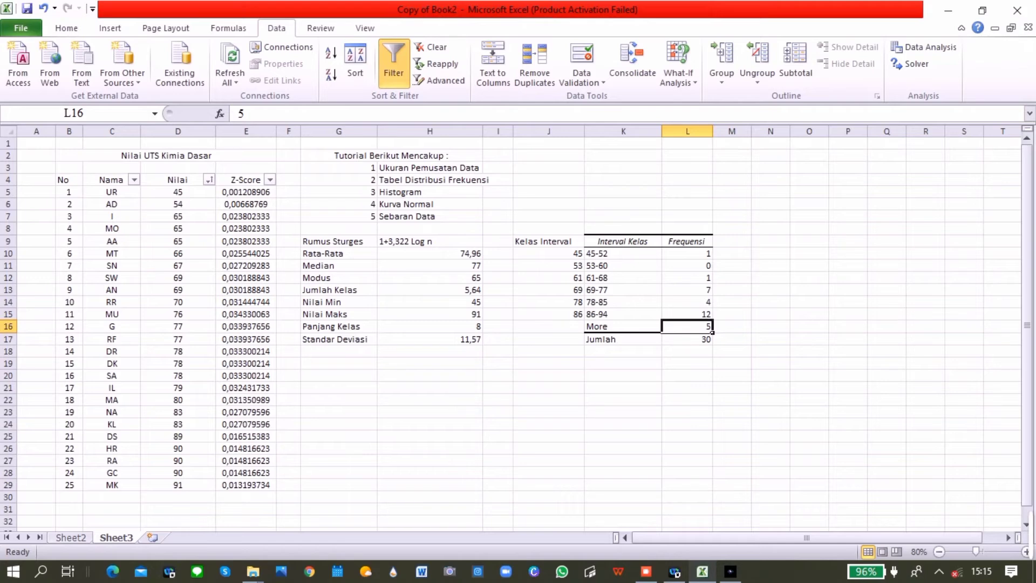
Step: Clear the More label and its frequency from K16:L16
{"action": "key", "text": "BackSpace"}
{"action": "key", "text": "Left"}
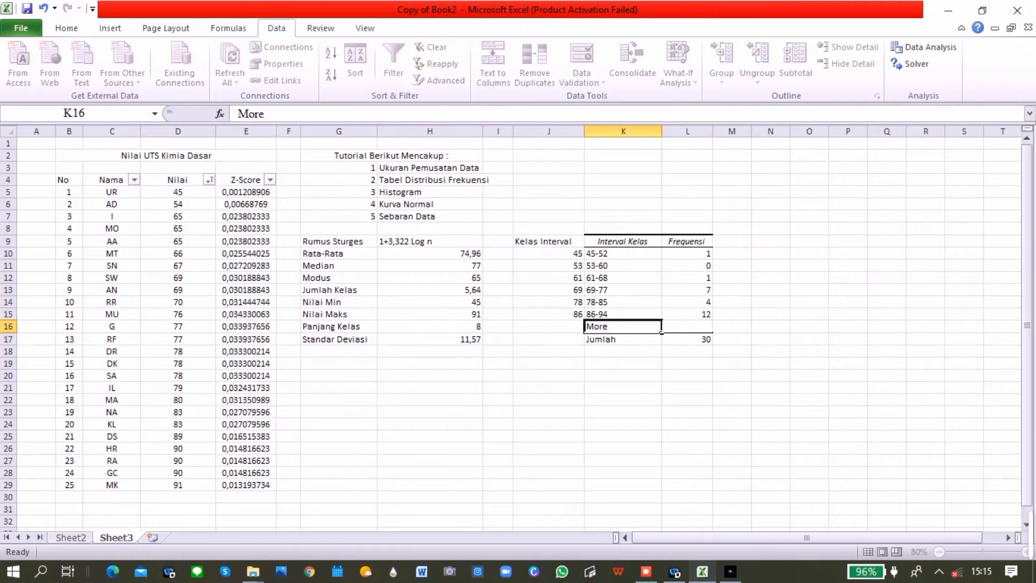
{"action": "key", "text": "BackSpace"}
{"action": "left_click", "coordinate": [687, 339]}
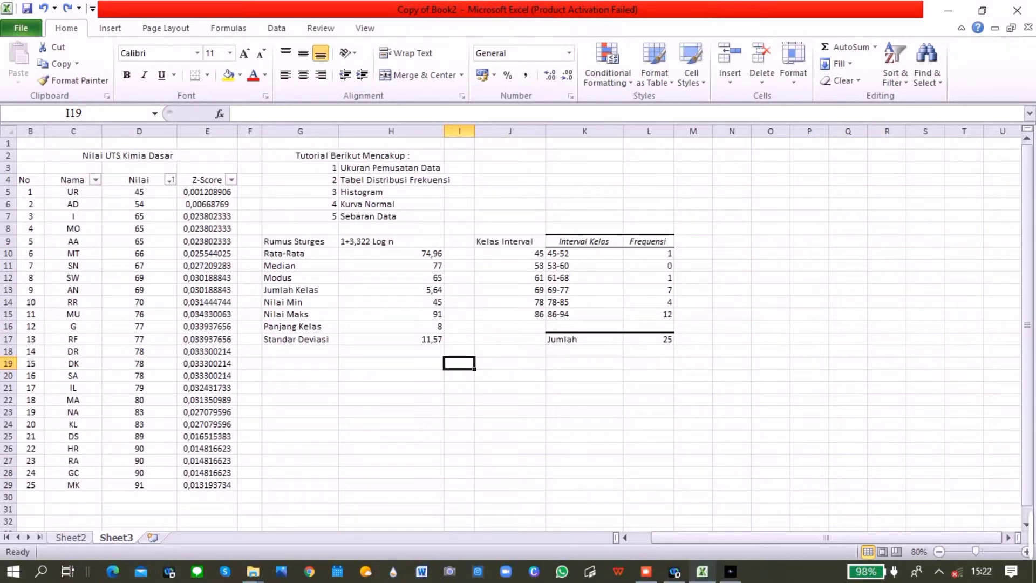
Step: Insert a clustered column chart of K9:L15 and place it beside the frequency table, starting at column M
{"action": "left_click_drag", "start_coordinate": [583, 241], "coordinate": [648, 314]}
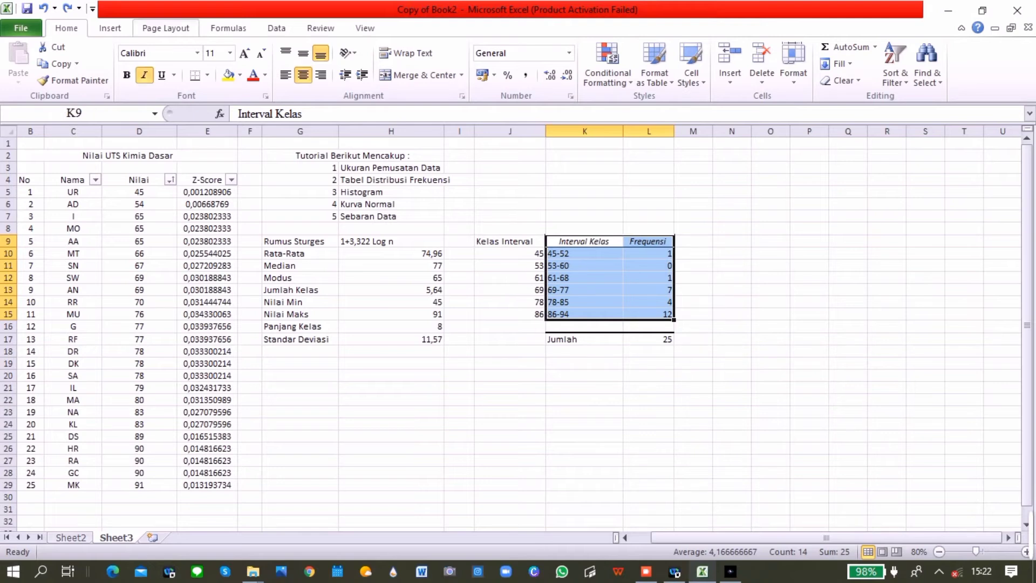
{"action": "left_click", "coordinate": [109, 28]}
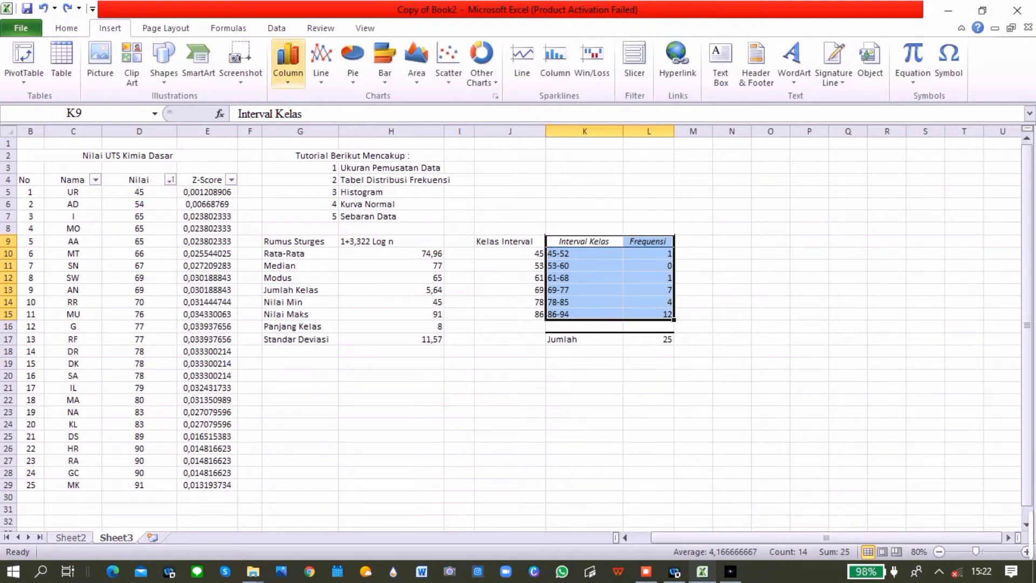
{"action": "left_click", "coordinate": [289, 59]}
{"action": "left_click", "coordinate": [293, 124]}
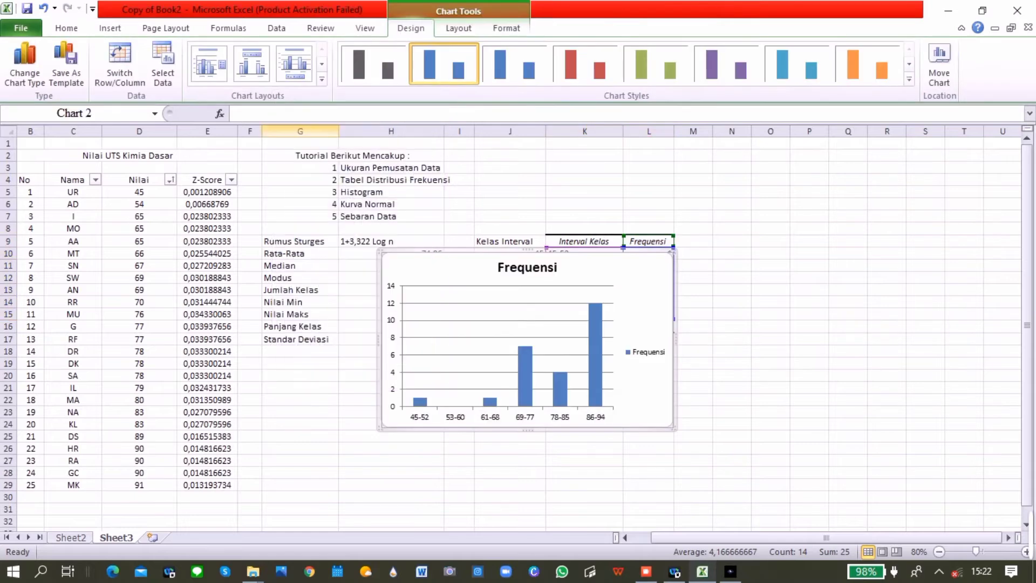
{"action": "left_click_drag", "start_coordinate": [594, 270], "coordinate": [895, 175]}
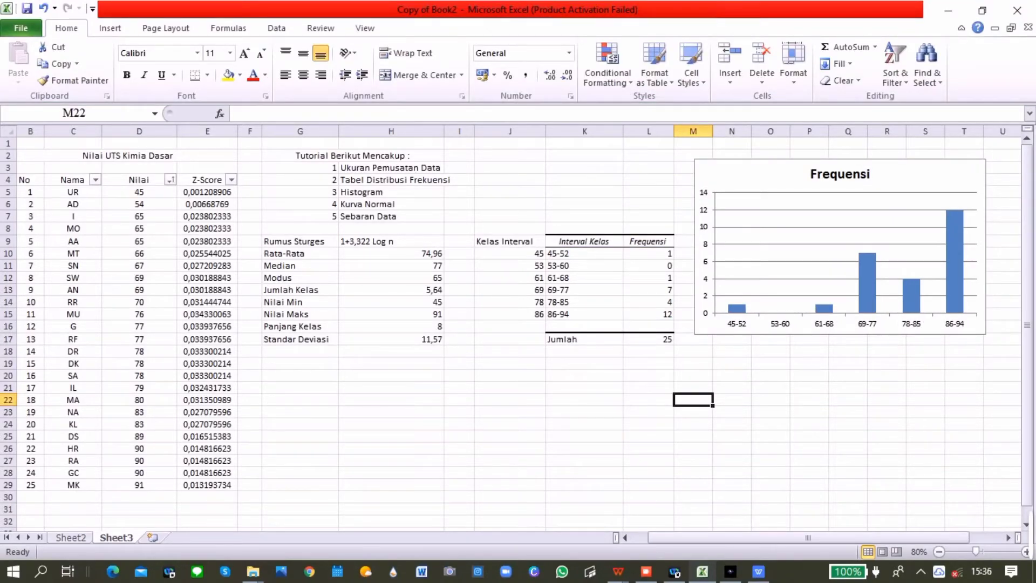
Step: Add a new data series named Kurva Normal to the Frequensi chart
{"action": "right_click", "coordinate": [751, 215]}
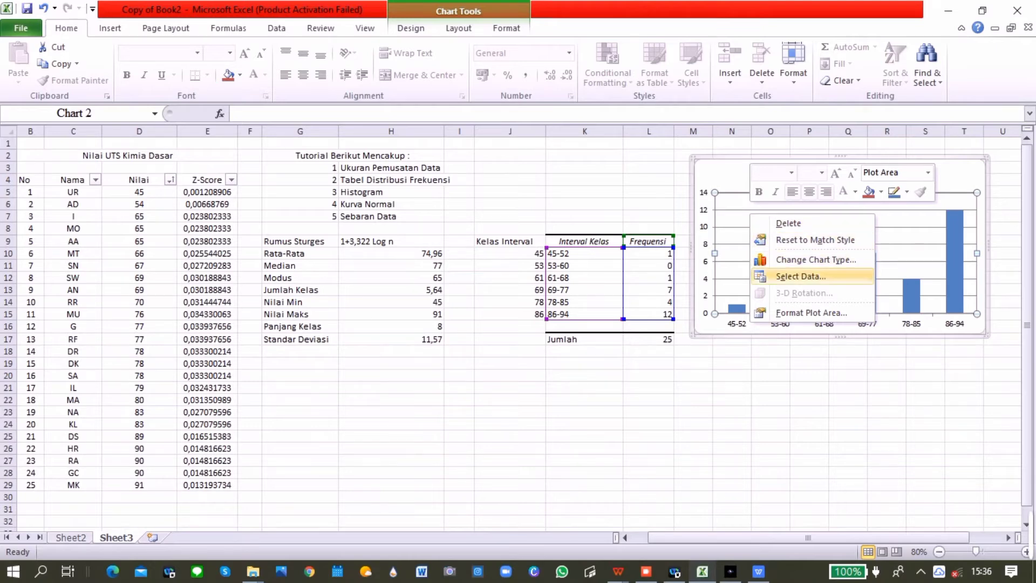
{"action": "left_click", "coordinate": [801, 277]}
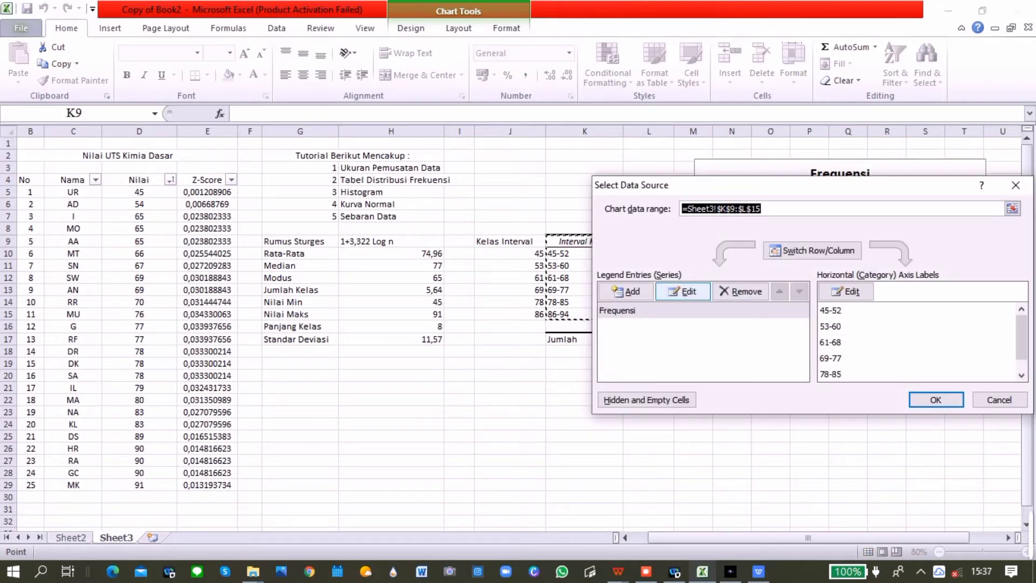
{"action": "left_click", "coordinate": [683, 291]}
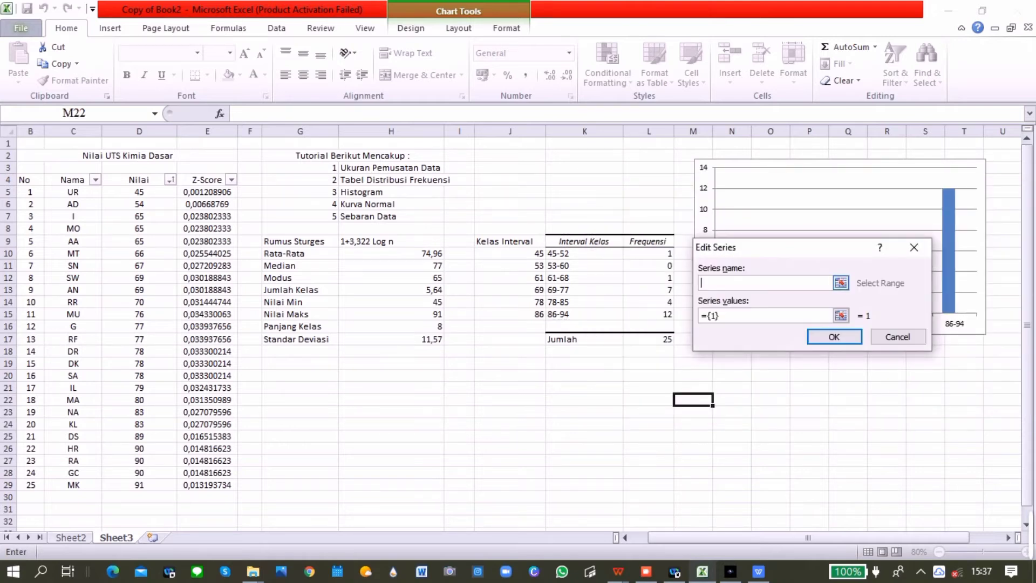
{"action": "type", "text": "Kurva"}
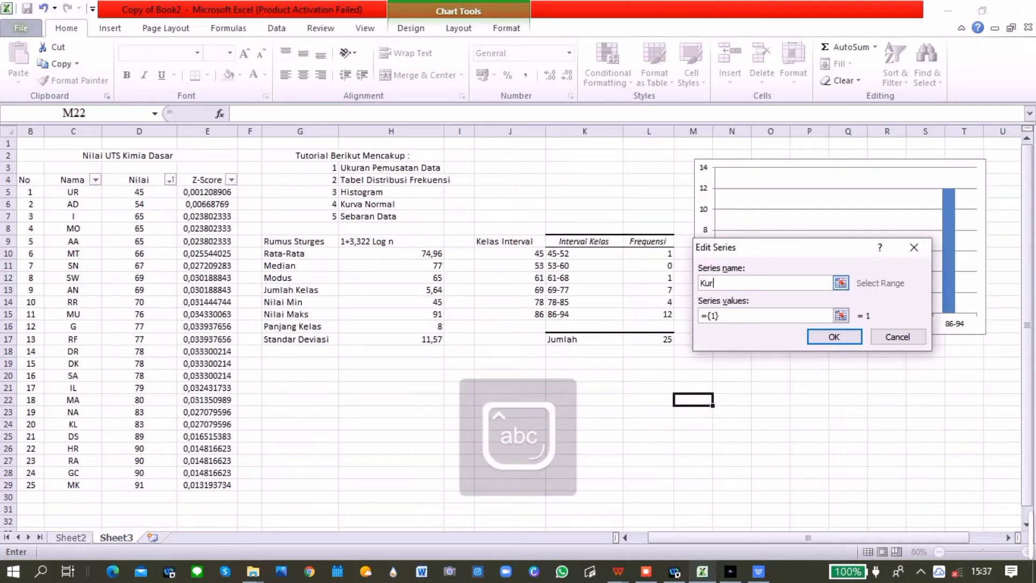
{"action": "key", "text": "Caps_Lock"}
{"action": "type", "text": "Normal"}
{"action": "key", "text": "Caps_Lock"}
Step: Set the Kurva Normal series values to the Z-Score range E5:E29 on Sheet3
{"action": "left_click", "coordinate": [721, 315]}
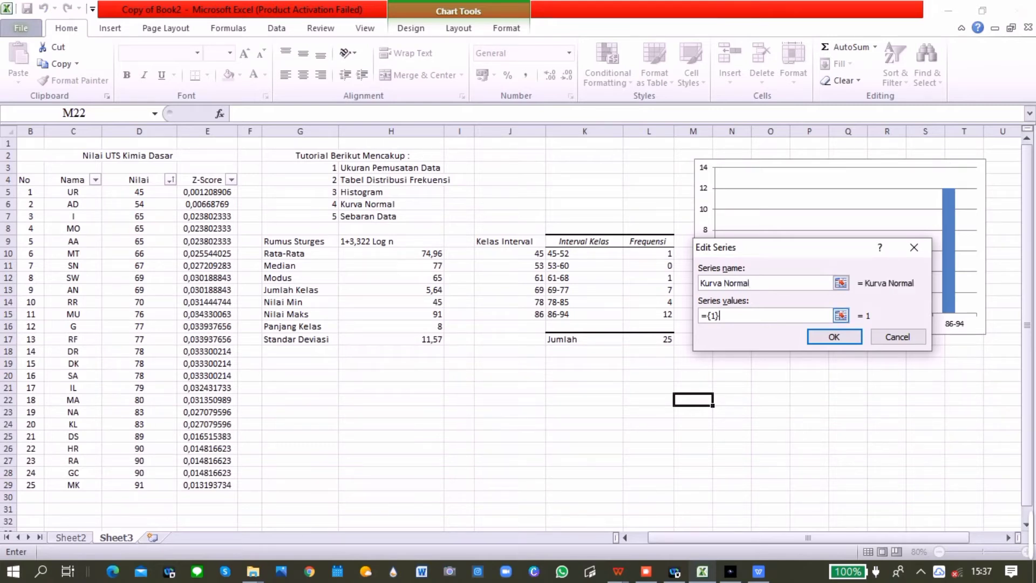
{"action": "key", "text": "BackSpace"}
{"action": "key", "text": "BackSpace"}
{"action": "key", "text": "BackSpace"}
{"action": "key", "text": "BackSpace"}
{"action": "left_click_drag", "start_coordinate": [207, 192], "coordinate": [207, 485]}
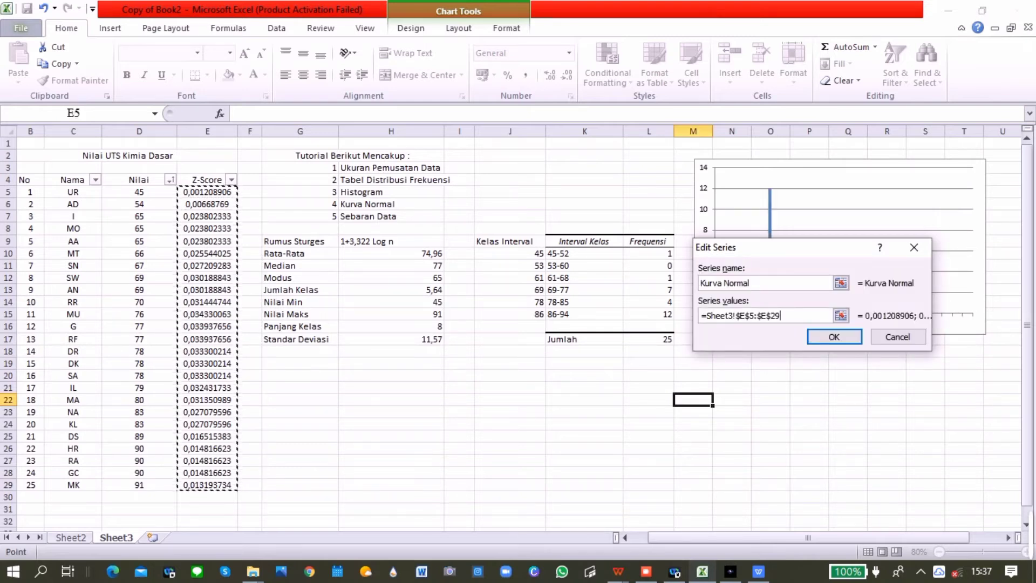
{"action": "left_click", "coordinate": [834, 336]}
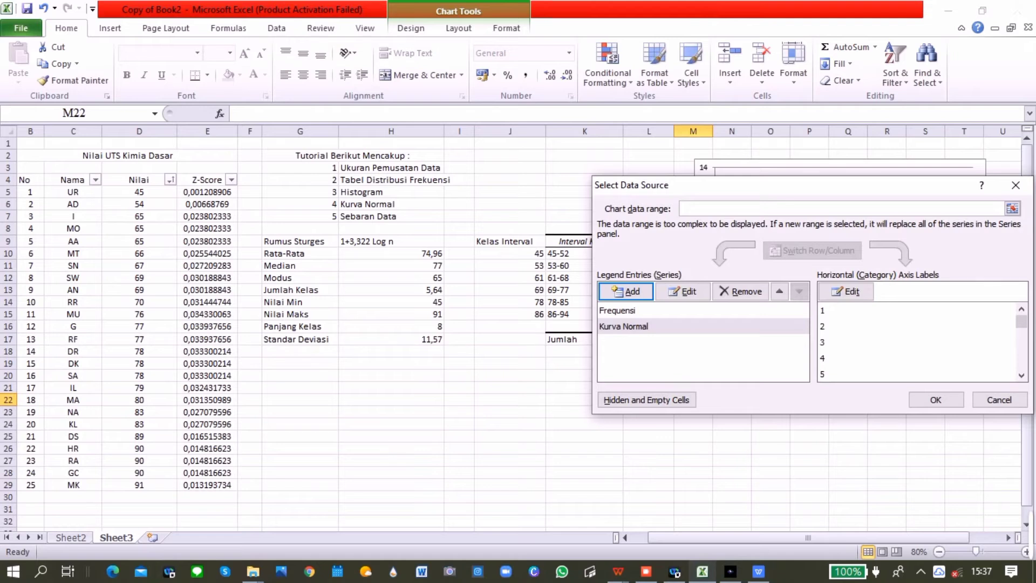
Step: Set the chart's horizontal axis labels to the Nilai range D5:D29 and apply the data source changes
{"action": "left_click", "coordinate": [846, 291]}
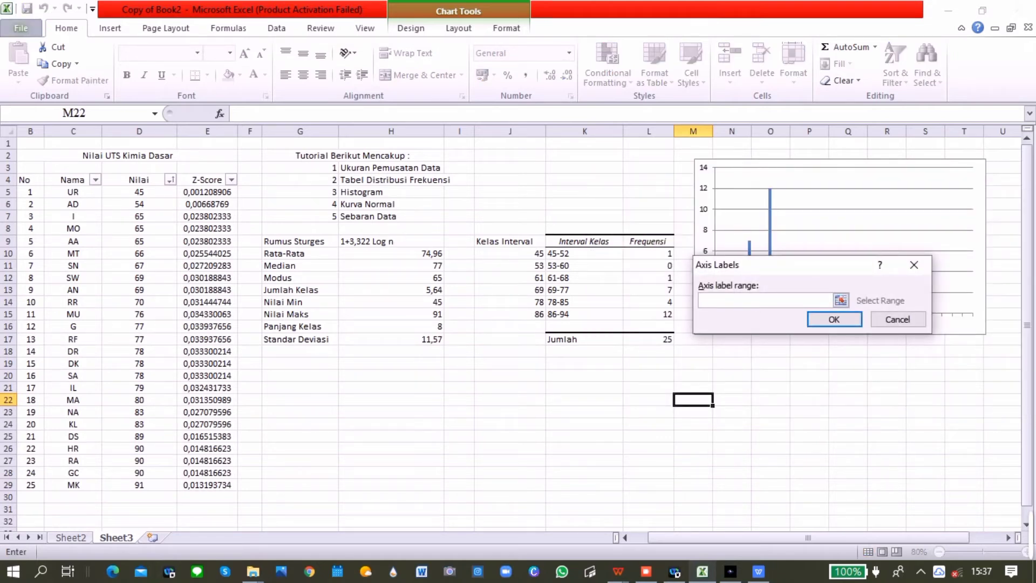
{"action": "left_click_drag", "start_coordinate": [162, 192], "coordinate": [162, 484]}
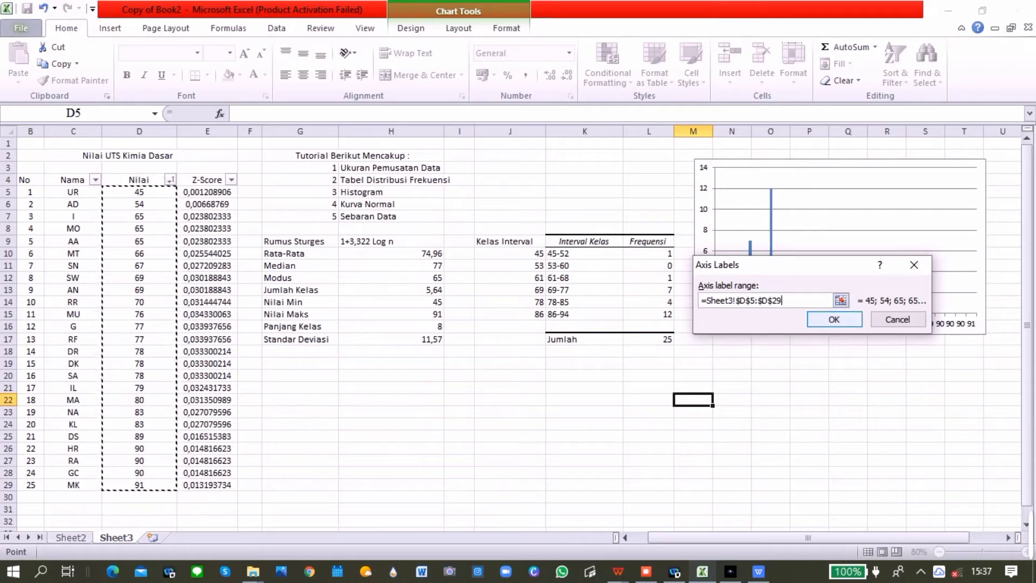
{"action": "key", "text": "Return"}
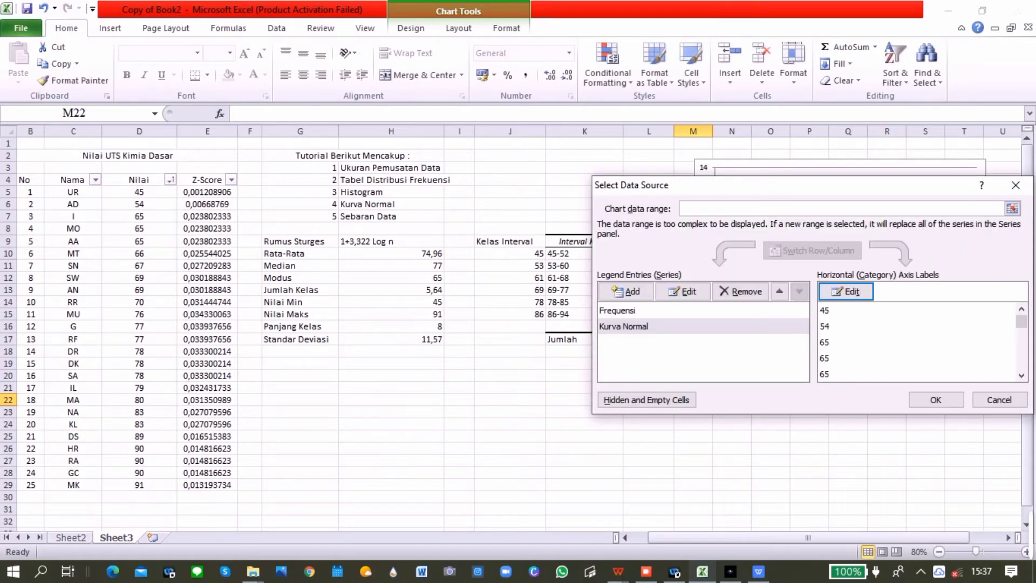
{"action": "left_click", "coordinate": [936, 400]}
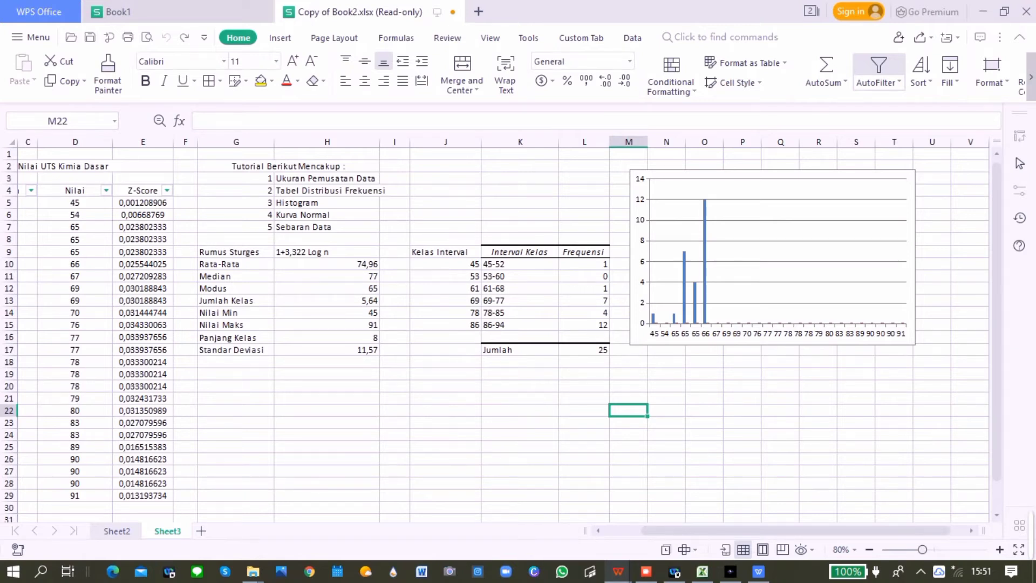
Step: In WPS Office, change the chart to a column-line combo with the Kurva Normal series on the secondary axis
{"action": "left_click", "coordinate": [777, 267]}
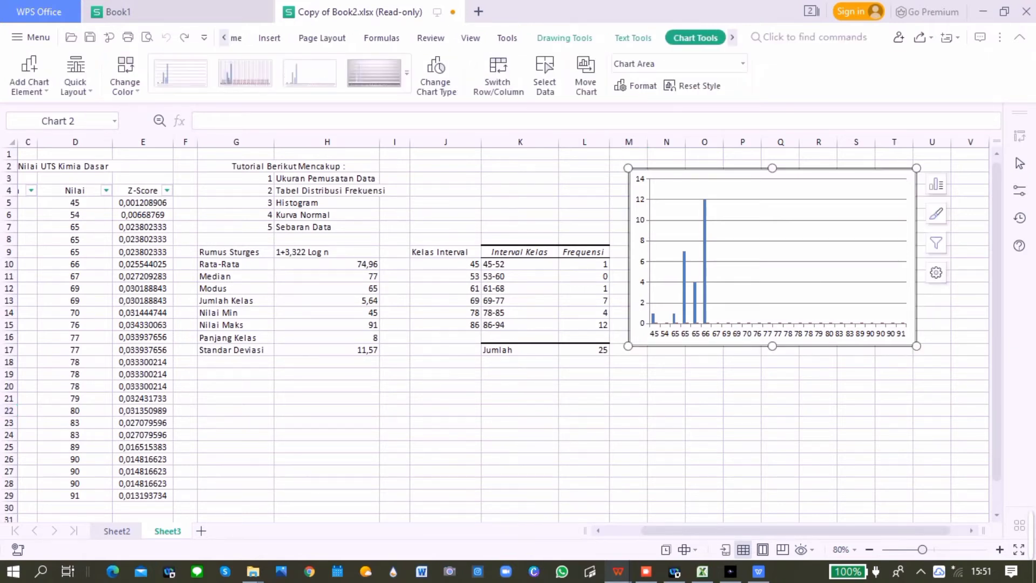
{"action": "right_click", "coordinate": [777, 268]}
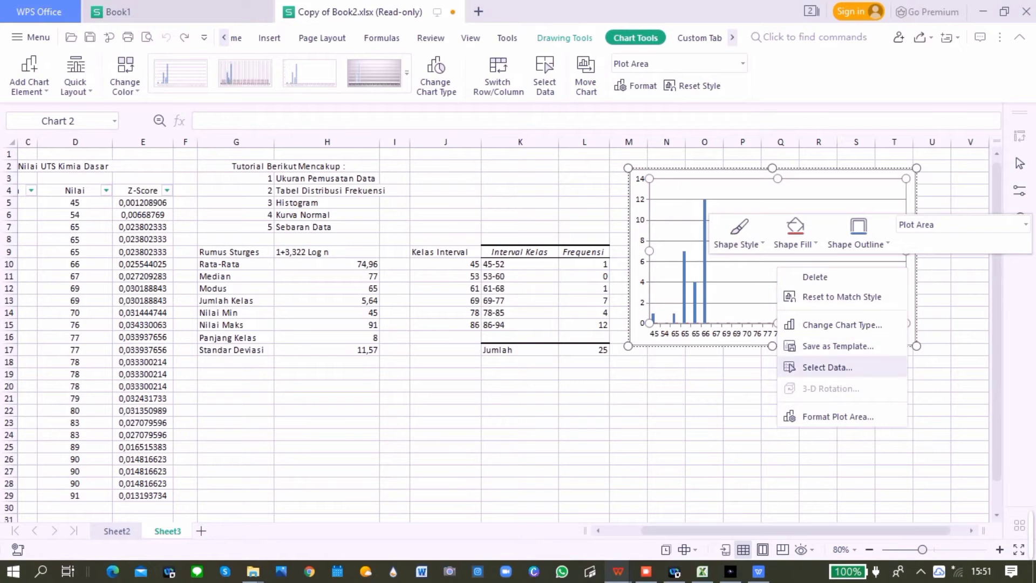
{"action": "left_click", "coordinate": [834, 325]}
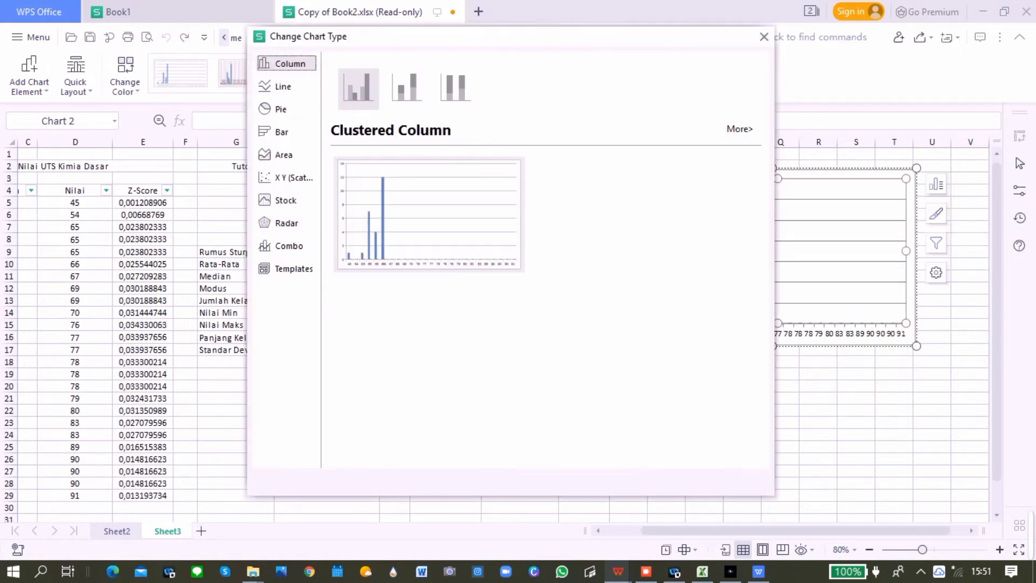
{"action": "left_click", "coordinate": [287, 245]}
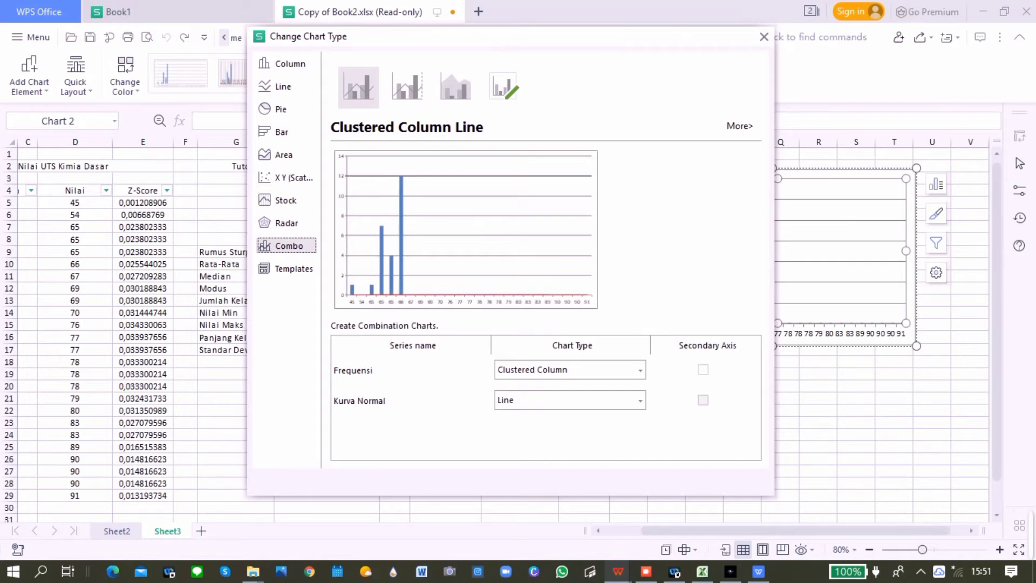
{"action": "left_click", "coordinate": [703, 400]}
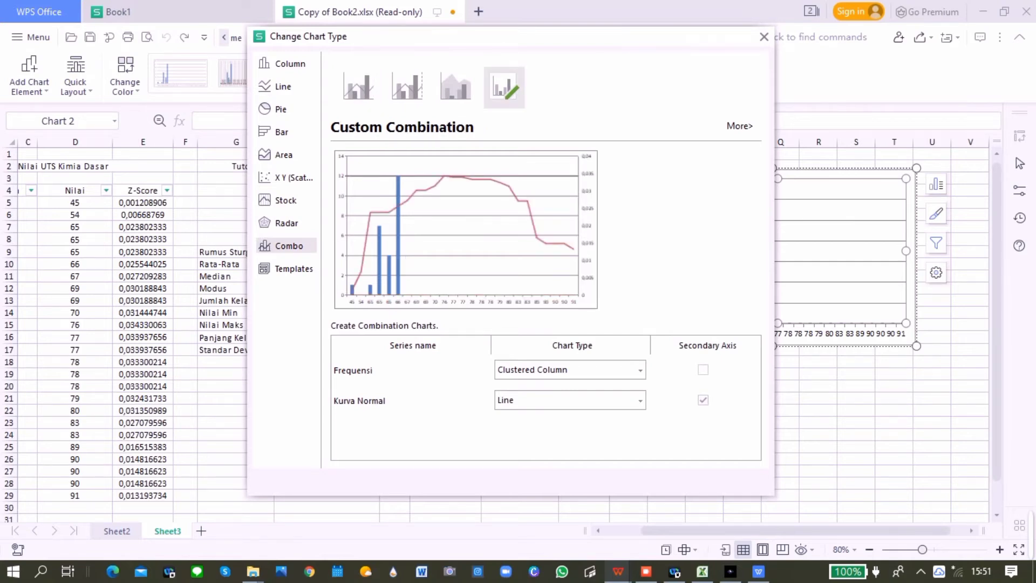
Step: Set the Kurva Normal series' chart type to Scatter with Smooth Lines and Markers and apply the combination
{"action": "left_click", "coordinate": [640, 401]}
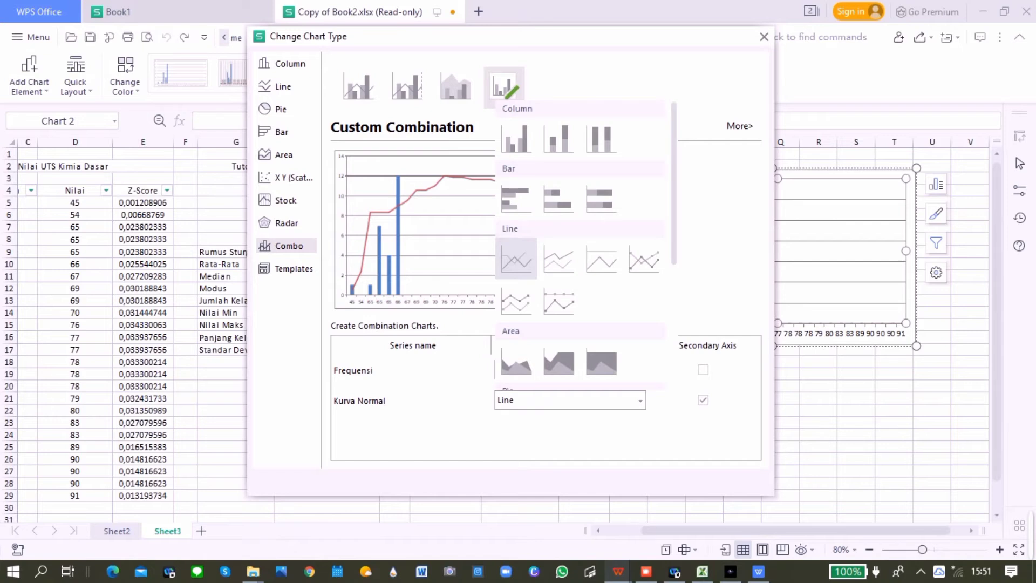
{"action": "scroll", "coordinate": [581, 243], "scroll_direction": "down", "scroll_amount": 3}
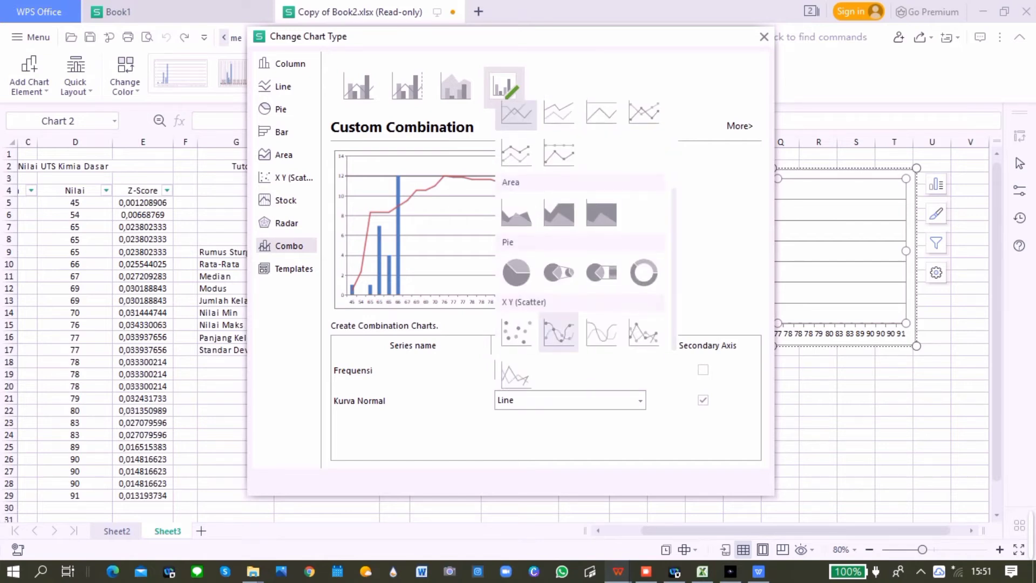
{"action": "left_click", "coordinate": [558, 332]}
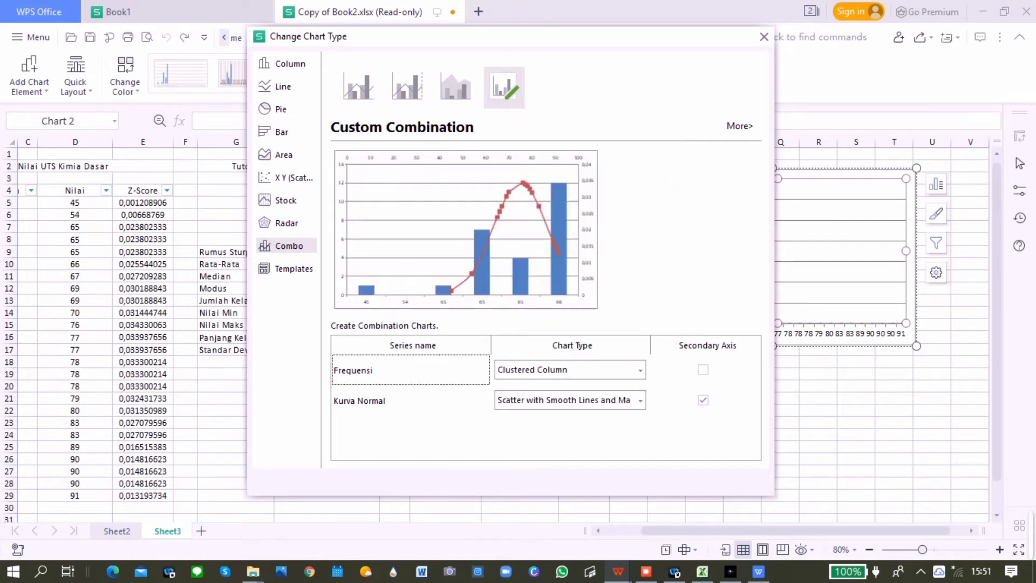
{"action": "key", "text": "Return"}
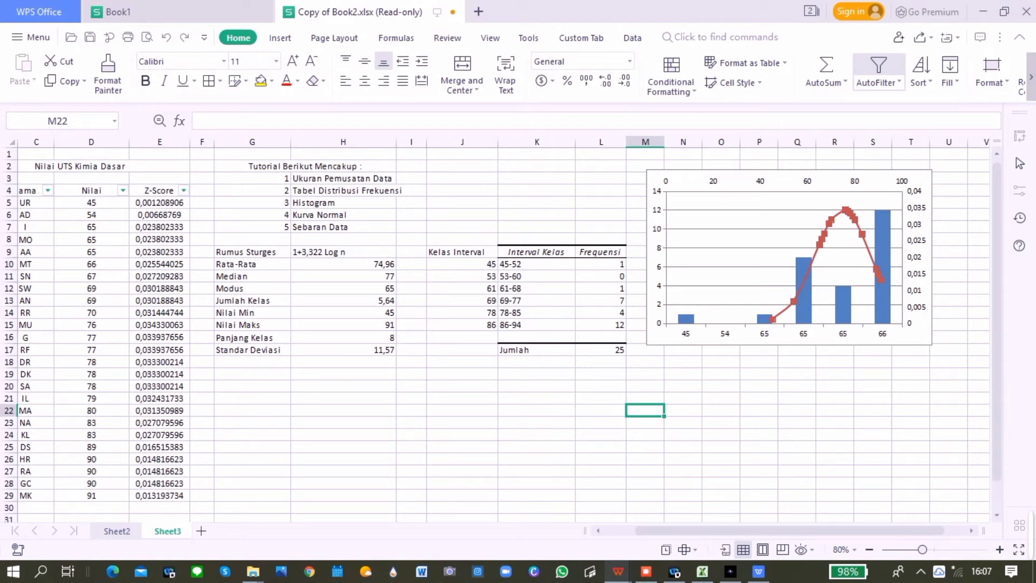
Step: Set the chart's horizontal axis labels to the Interval Kelas range K10:K15 on Sheet3 and apply the data source changes
{"action": "right_click", "coordinate": [738, 243]}
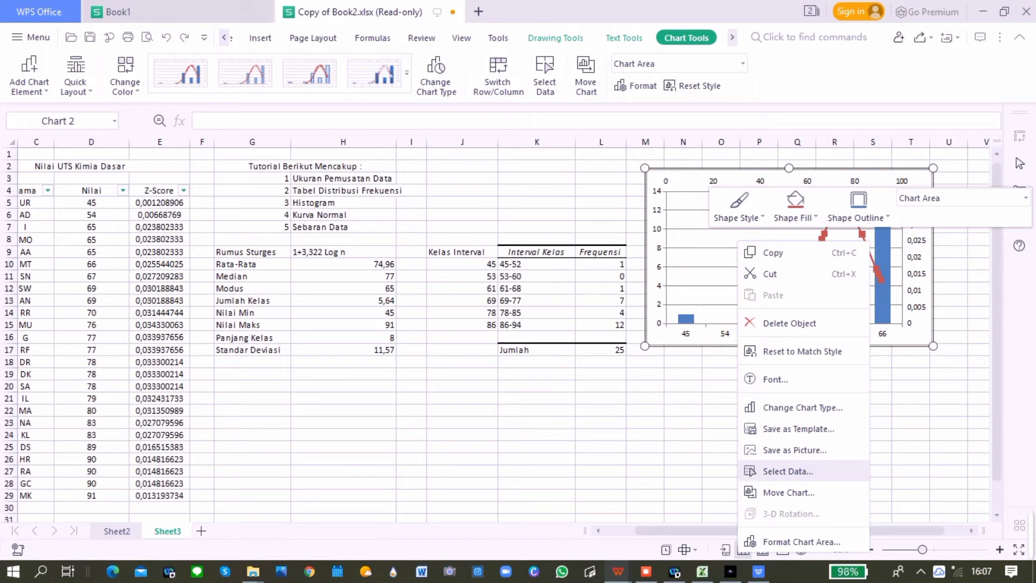
{"action": "left_click", "coordinate": [788, 471]}
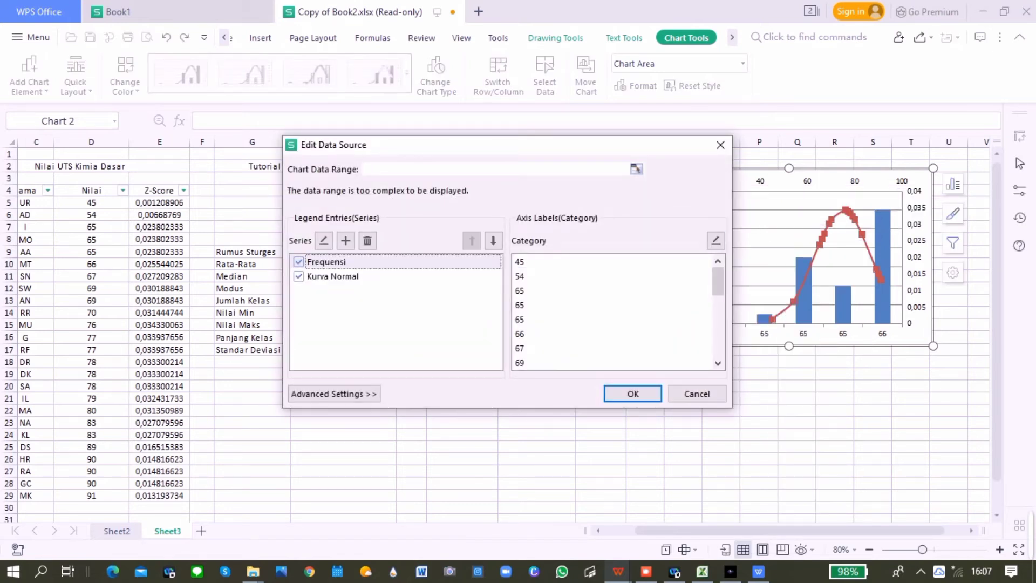
{"action": "left_click", "coordinate": [716, 241]}
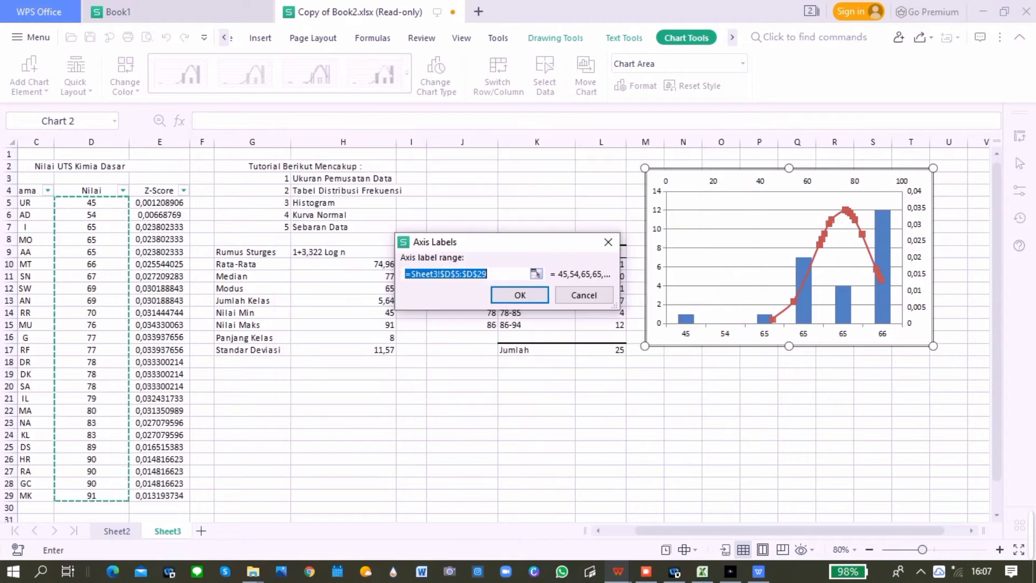
{"action": "left_click", "coordinate": [972, 530]}
{"action": "left_click", "coordinate": [971, 531]}
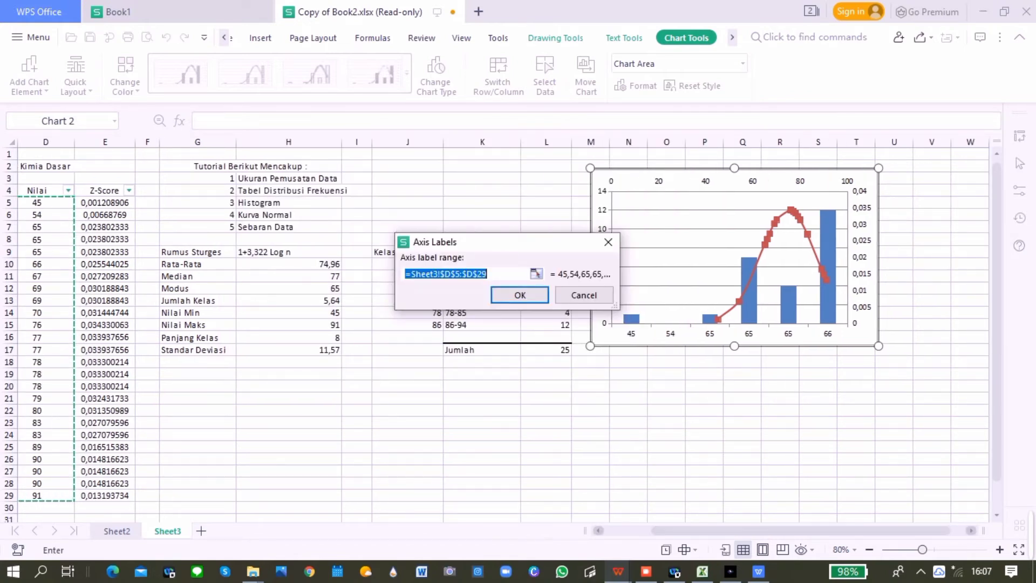
{"action": "left_click", "coordinate": [971, 531]}
{"action": "left_click", "coordinate": [972, 531]}
{"action": "left_click", "coordinate": [972, 531]}
{"action": "left_click", "coordinate": [600, 410]}
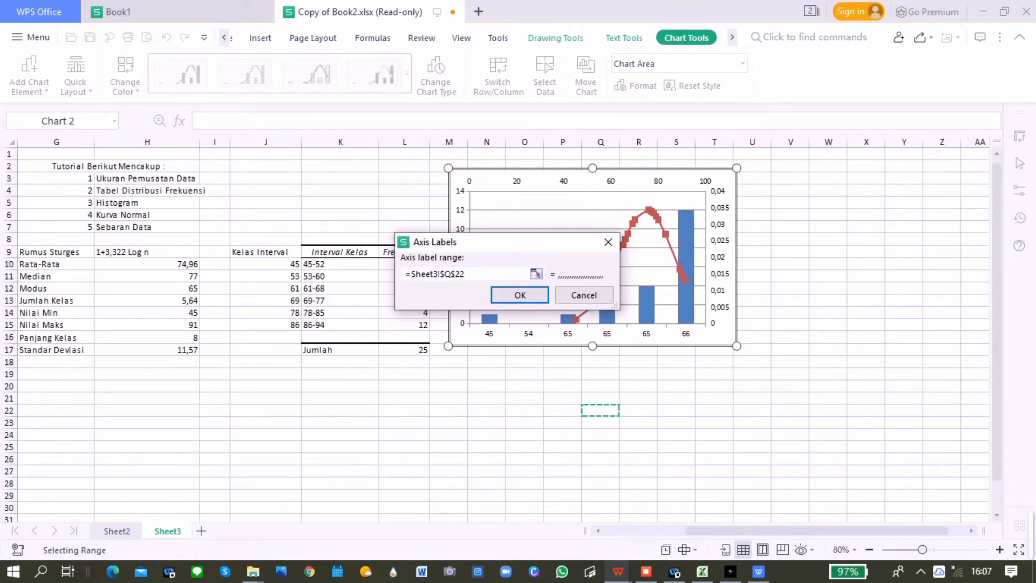
{"action": "left_click_drag", "start_coordinate": [345, 264], "coordinate": [373, 324]}
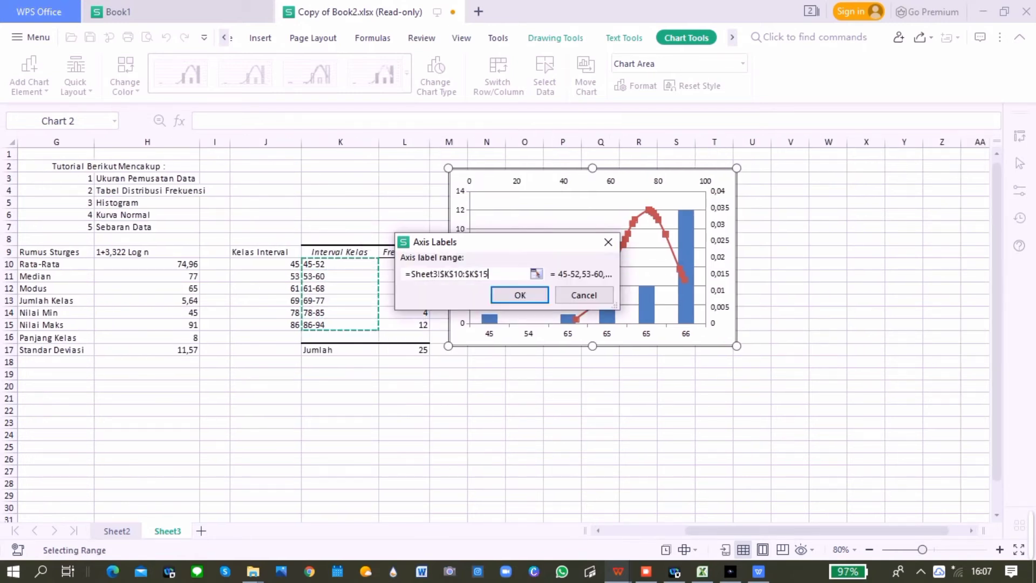
{"action": "key", "text": "Return"}
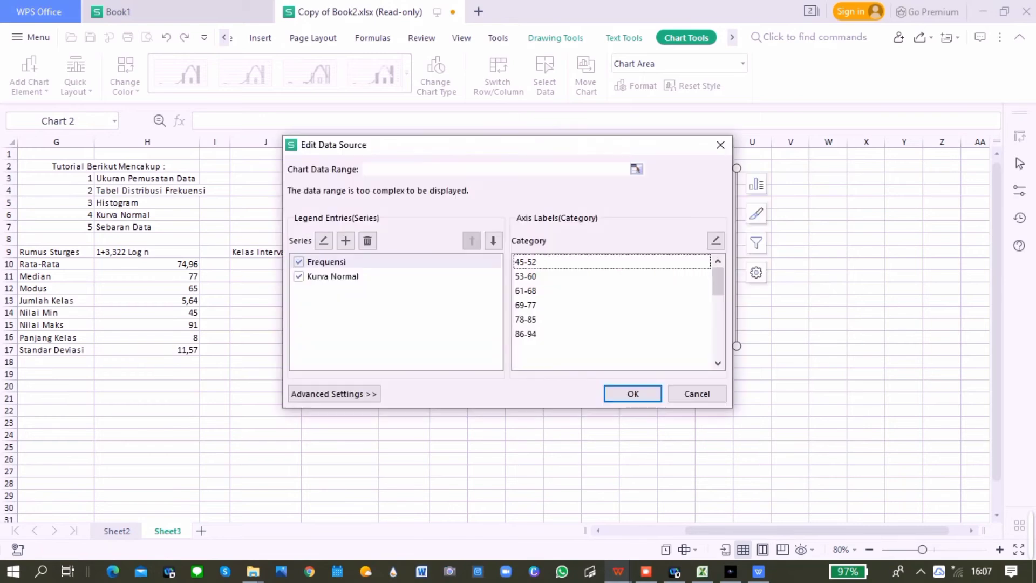
{"action": "key", "text": "Return"}
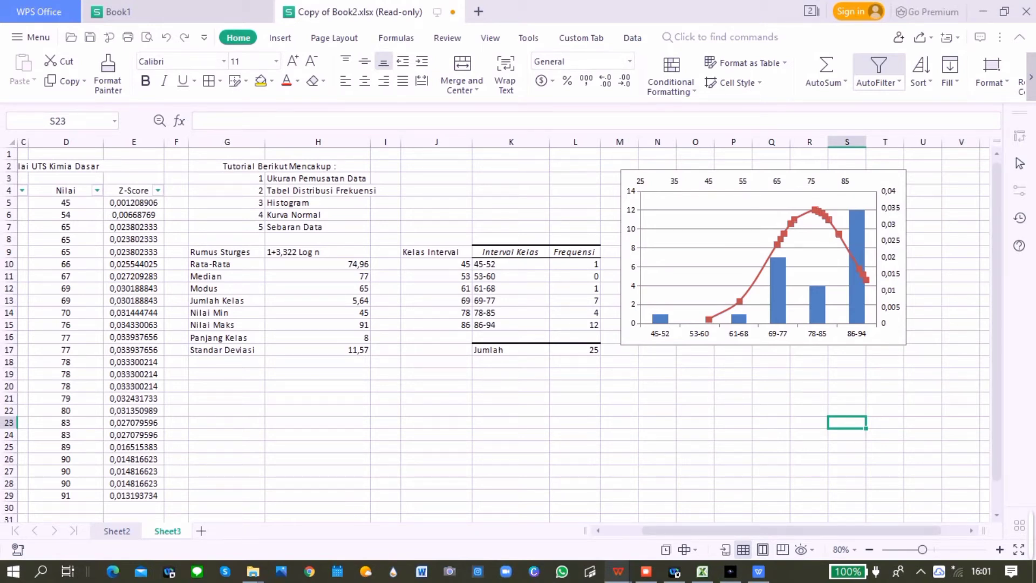
Step: Set the secondary horizontal axis bounds to a minimum of 45 and a maximum of 94
{"action": "left_click", "coordinate": [743, 182]}
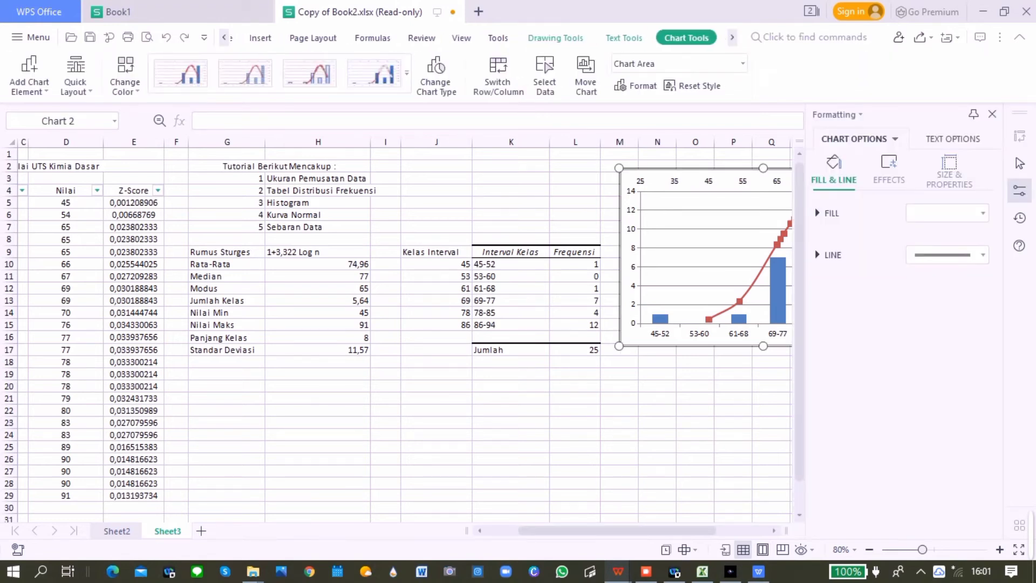
{"action": "left_click", "coordinate": [742, 181]}
{"action": "left_click", "coordinate": [983, 168]}
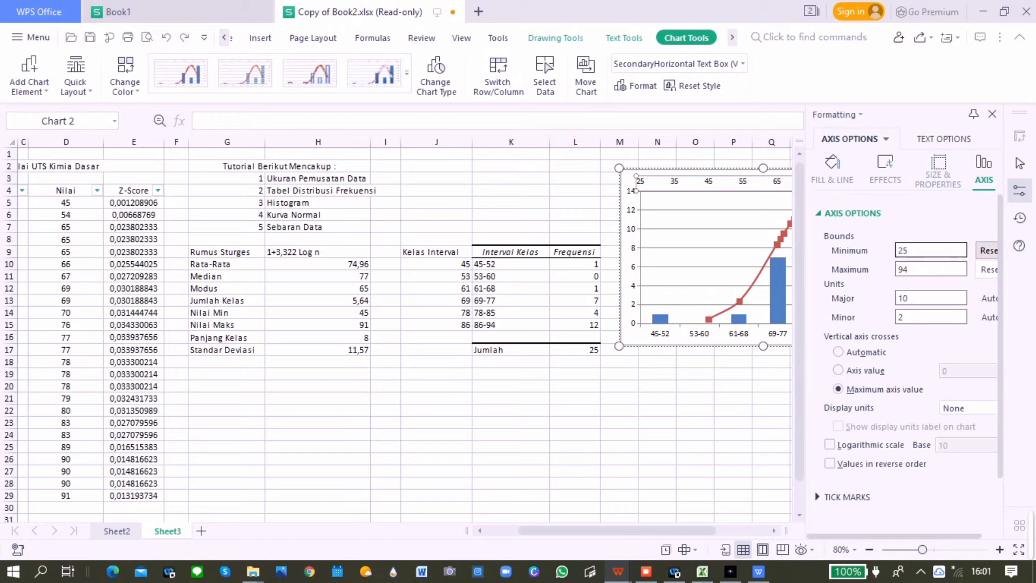
{"action": "key", "text": "BackSpace"}
{"action": "key", "text": "BackSpace"}
{"action": "type", "text": "45"}
{"action": "left_click", "coordinate": [931, 269]}
{"action": "key", "text": "BackSpace"}
{"action": "key", "text": "BackSpace"}
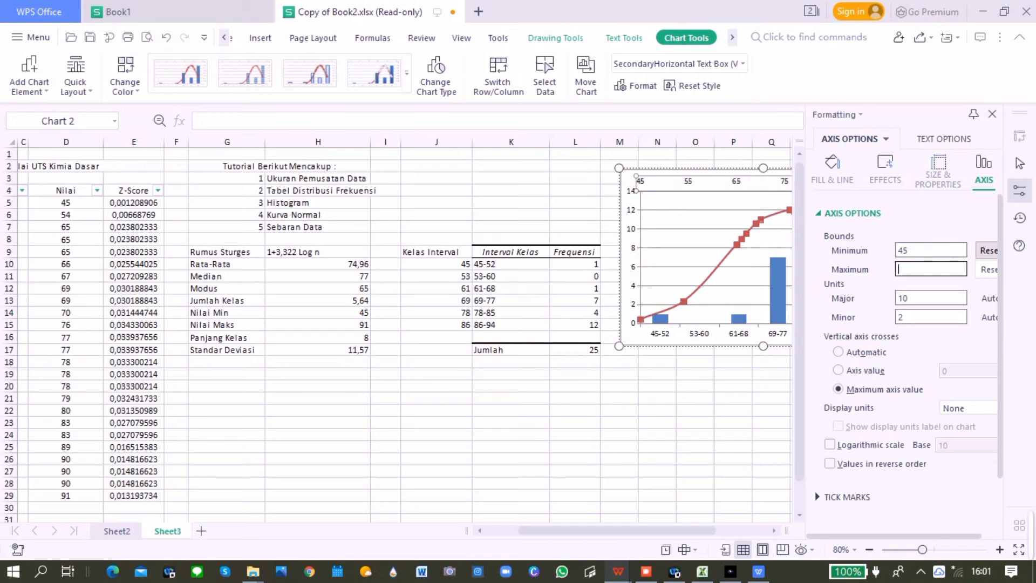
{"action": "type", "text": "94"}
{"action": "left_click", "coordinate": [993, 114]}
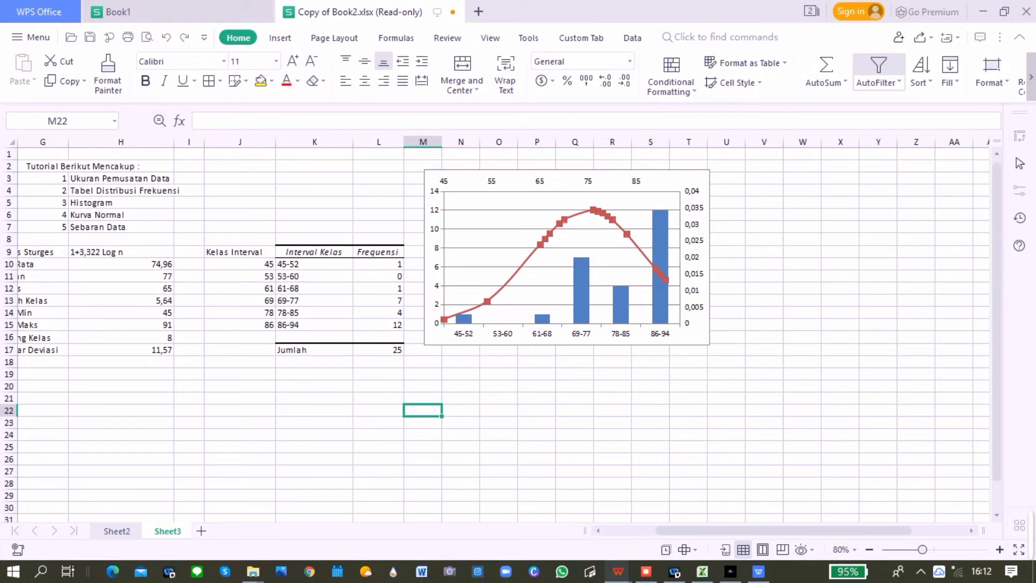
Step: Set the secondary horizontal axis label position to None and delete the chart's major gridlines
{"action": "left_click", "coordinate": [669, 179]}
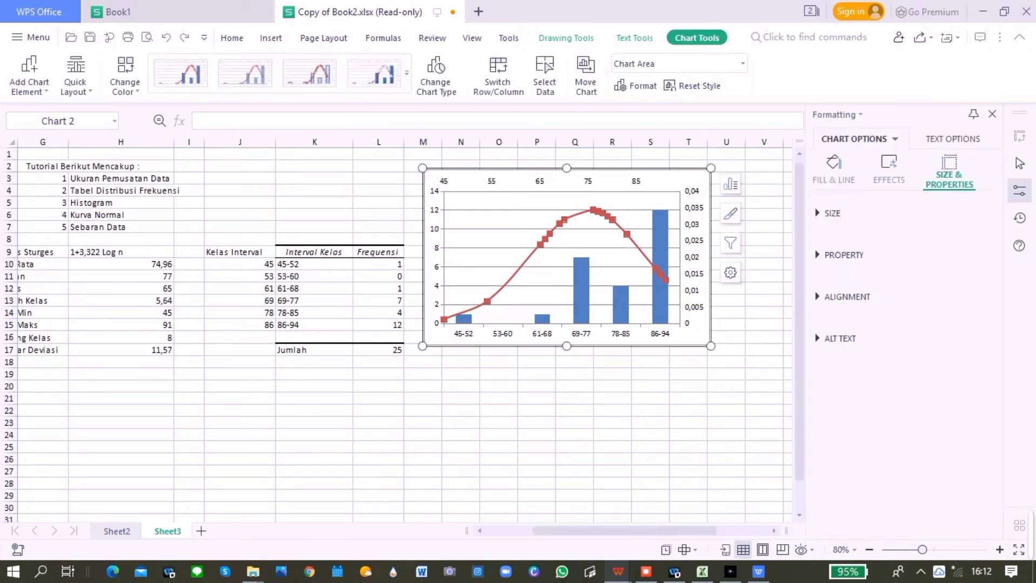
{"action": "left_click", "coordinate": [637, 181]}
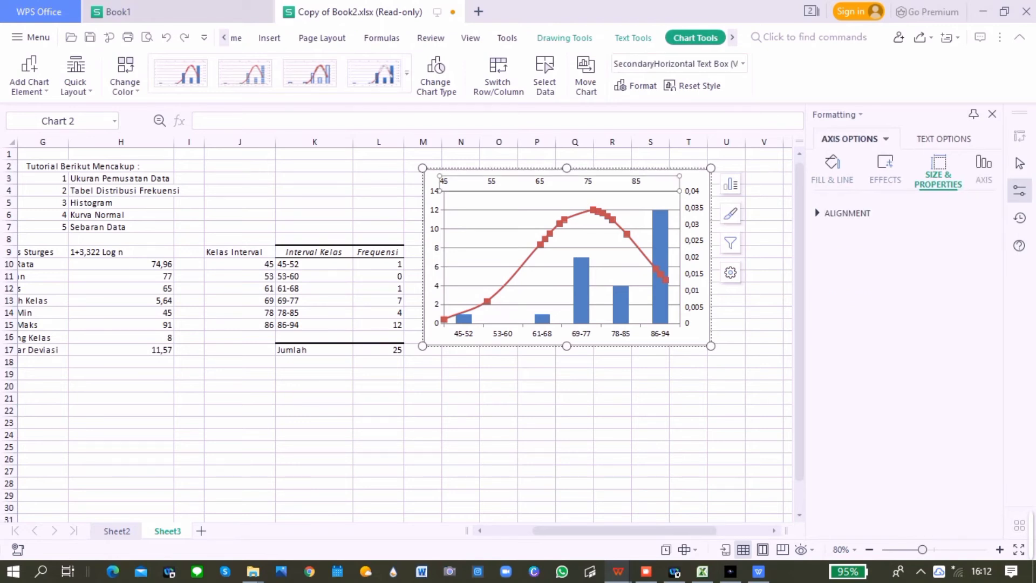
{"action": "left_click", "coordinate": [984, 167]}
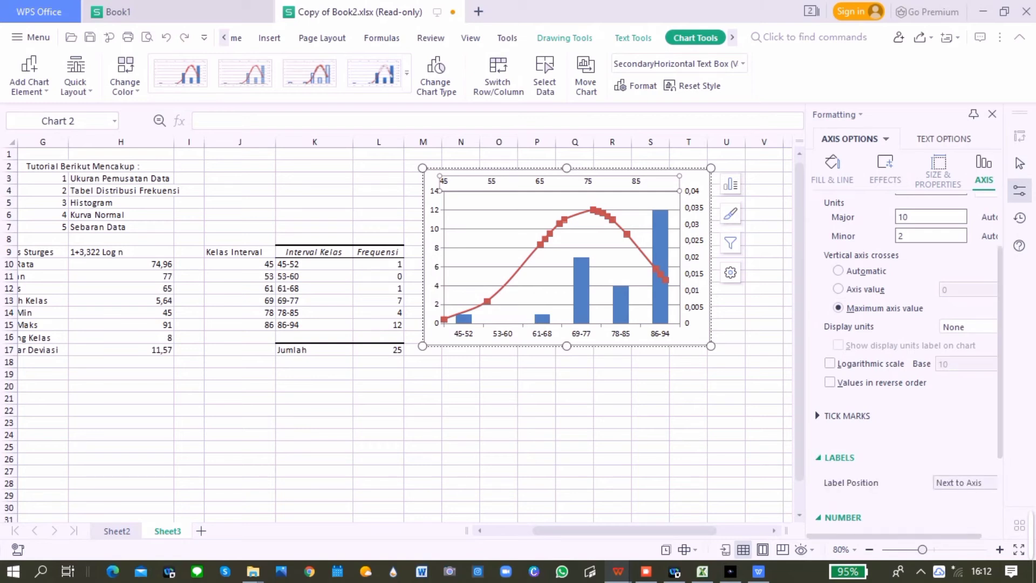
{"action": "left_click", "coordinate": [965, 483]}
{"action": "left_click", "coordinate": [950, 524]}
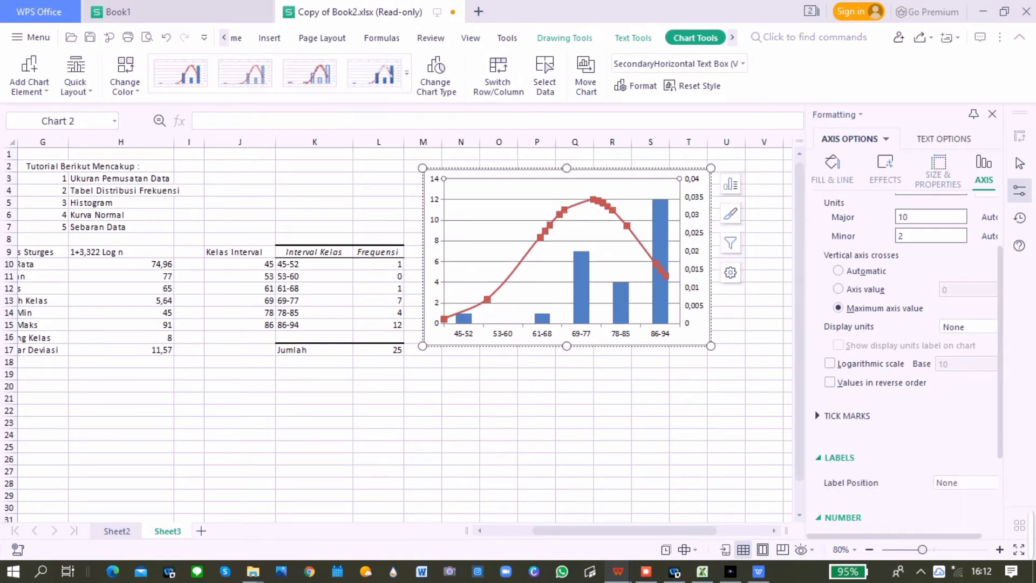
{"action": "left_click", "coordinate": [992, 114]}
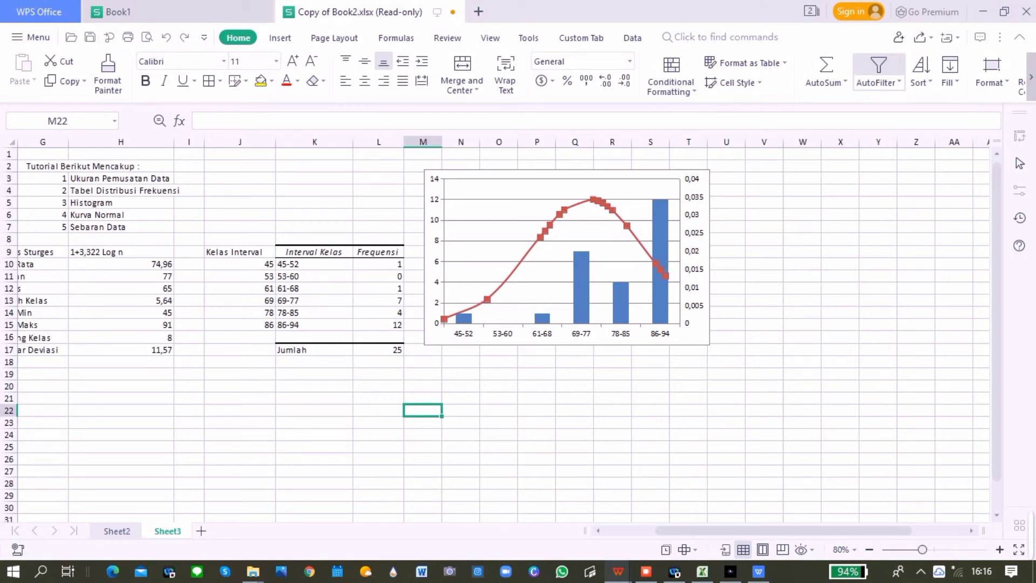
{"action": "left_click", "coordinate": [561, 241]}
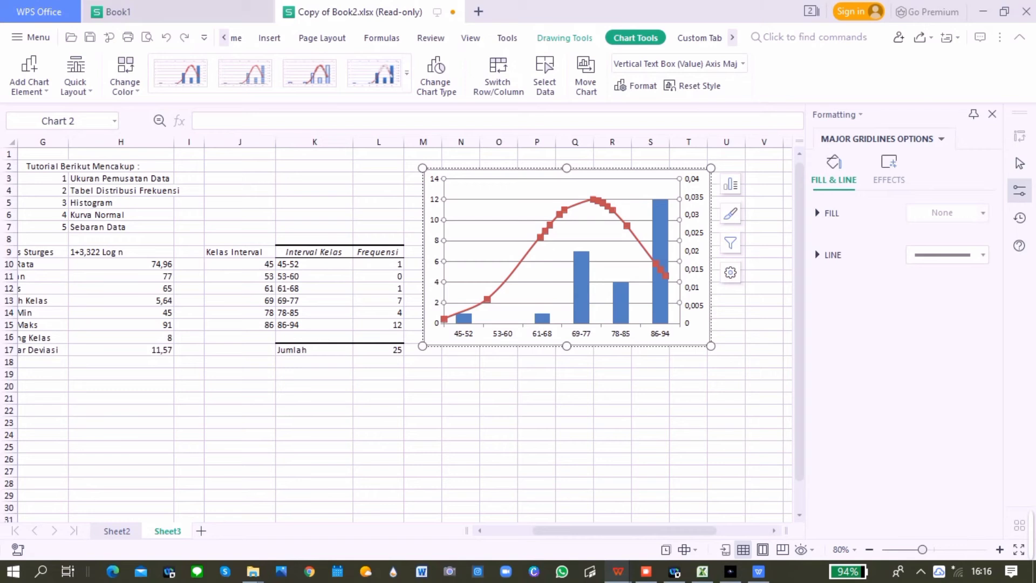
{"action": "key", "text": "Delete"}
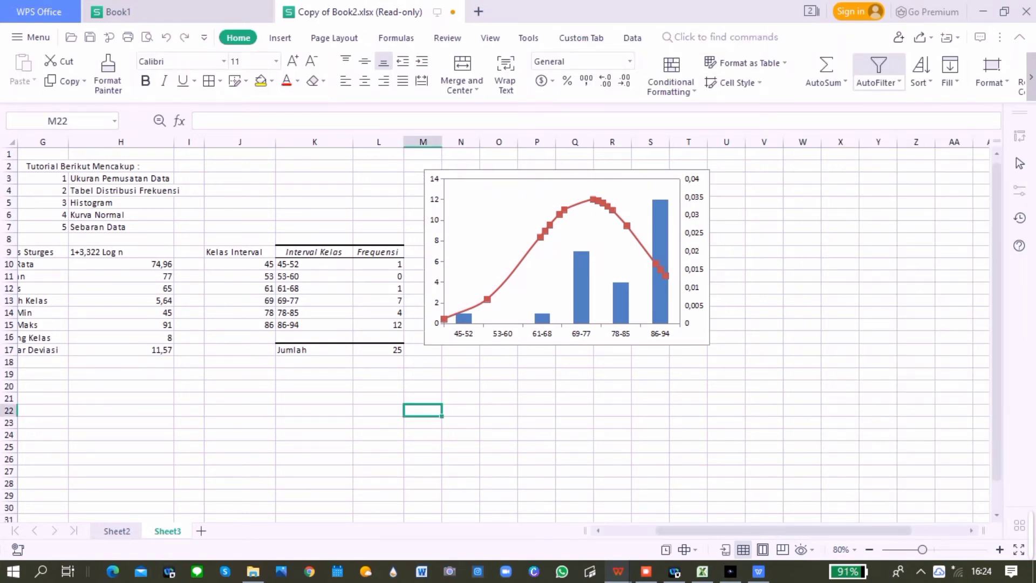
Step: Format the primary vertical axis line of the chart as a solid black line
{"action": "left_click", "coordinate": [567, 257]}
{"action": "left_click", "coordinate": [436, 251]}
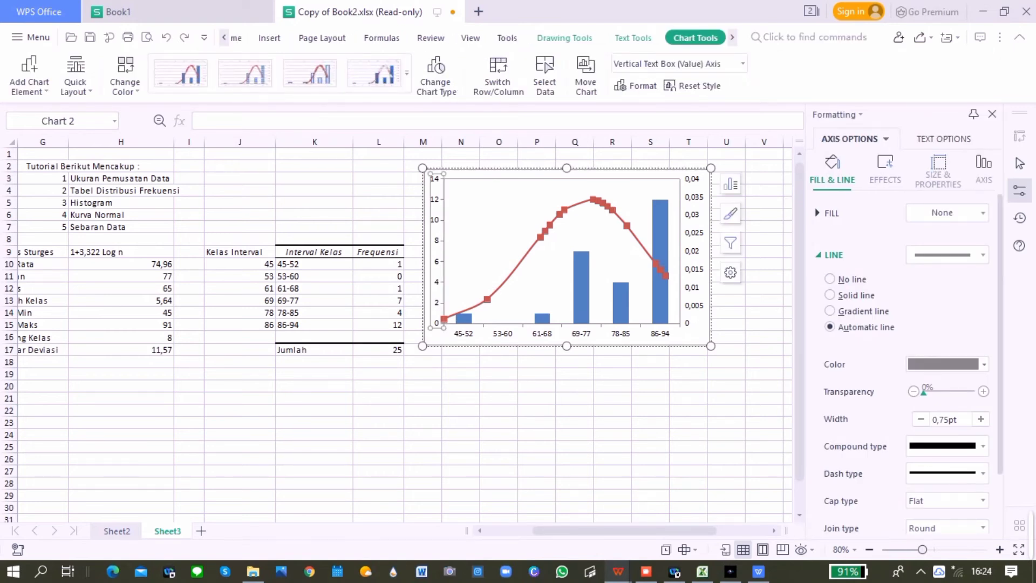
{"action": "left_click", "coordinate": [830, 295]}
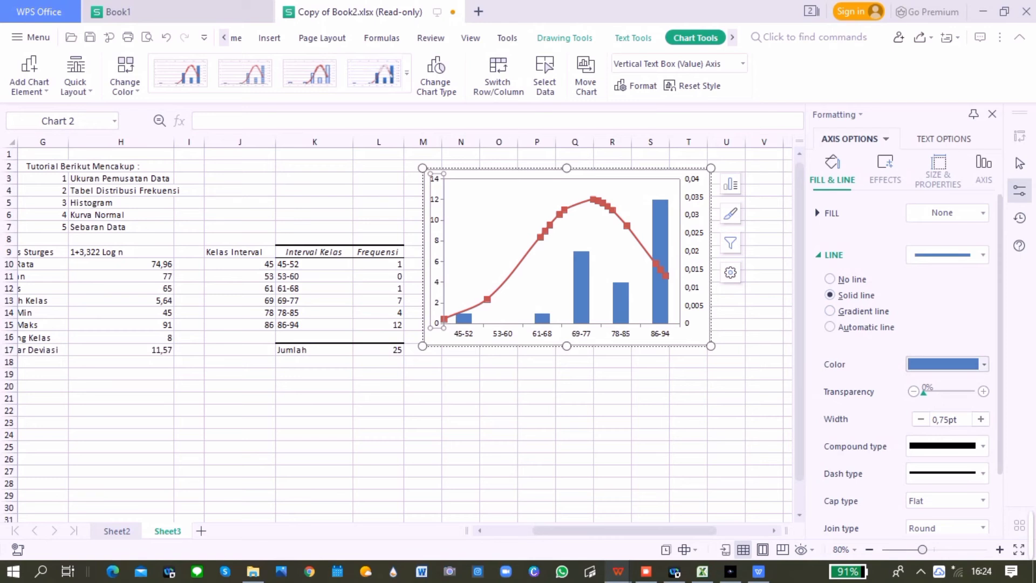
{"action": "left_click", "coordinate": [984, 364]}
{"action": "left_click", "coordinate": [913, 399]}
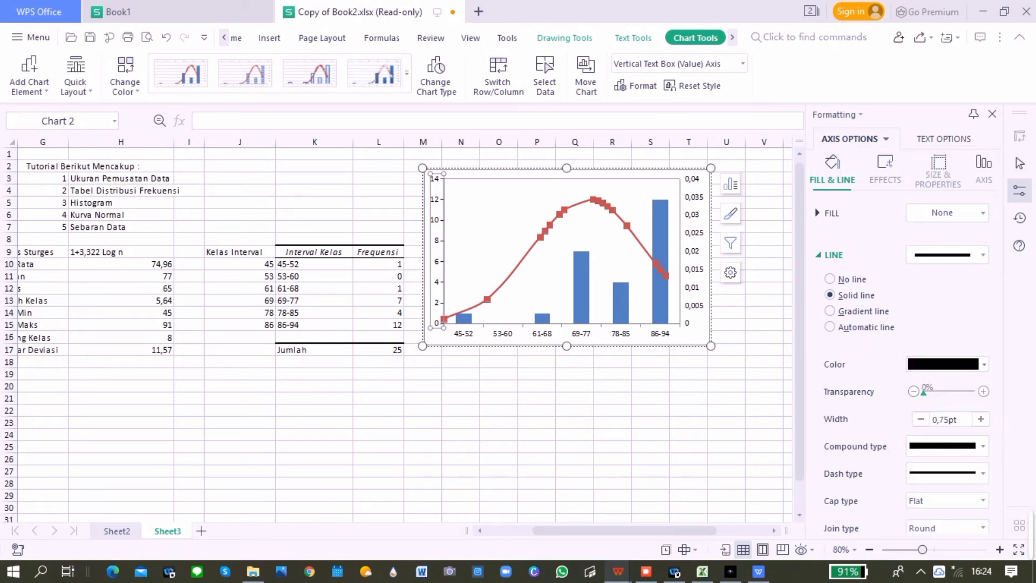
{"action": "left_click", "coordinate": [992, 114]}
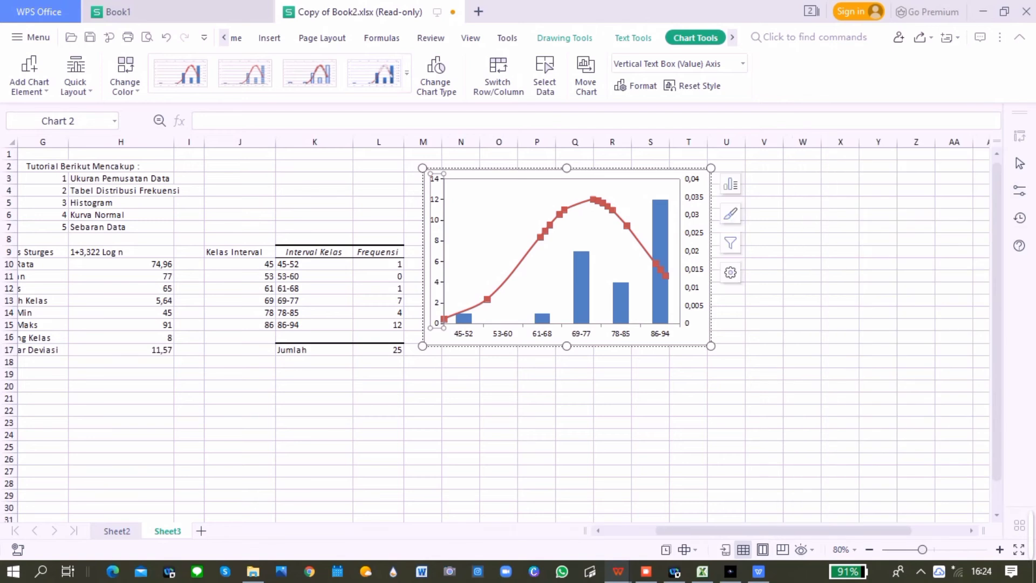
Step: Format the horizontal category axis line with the class intervals as a solid black line
{"action": "double_click", "coordinate": [561, 333]}
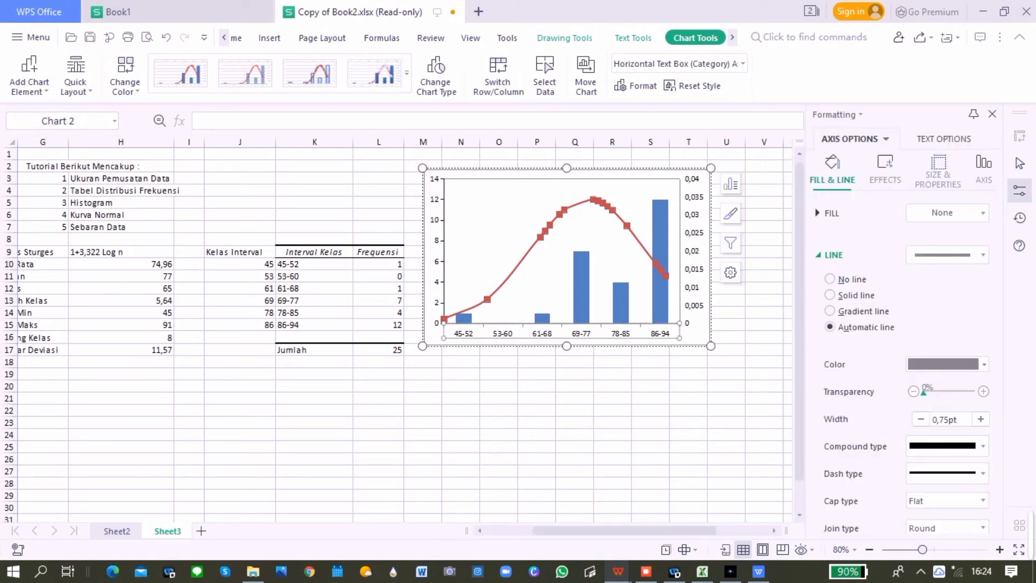
{"action": "left_click", "coordinate": [829, 295]}
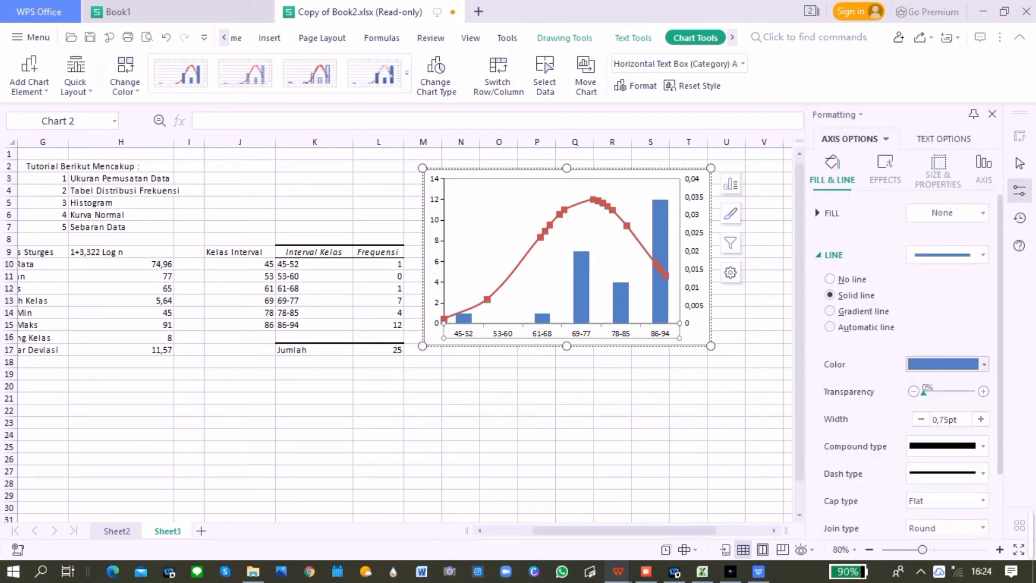
{"action": "left_click", "coordinate": [984, 364]}
{"action": "left_click", "coordinate": [941, 399]}
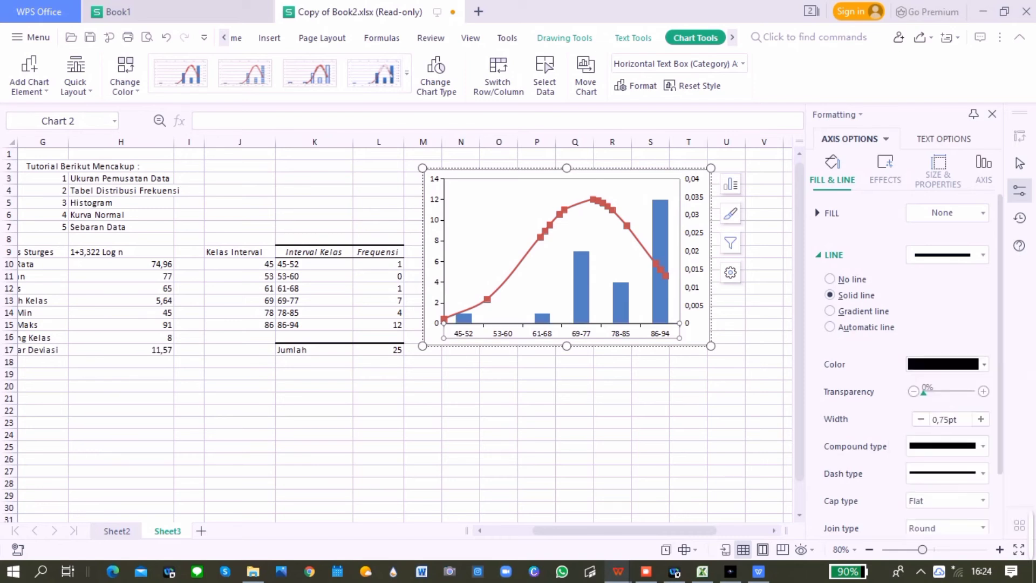
{"action": "left_click", "coordinate": [992, 114]}
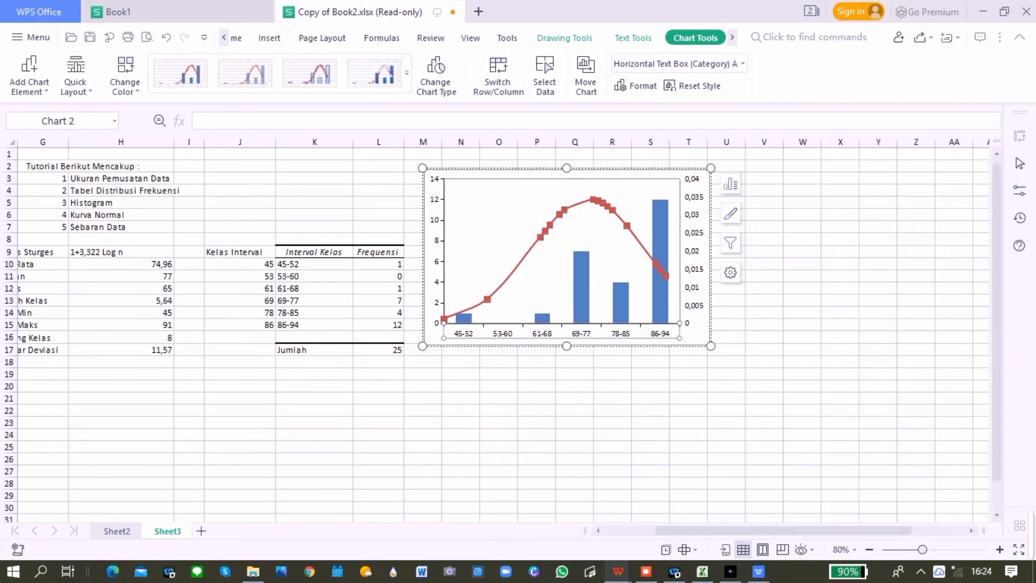
Step: Format the secondary vertical axis line of the chart as a solid black line
{"action": "double_click", "coordinate": [694, 251]}
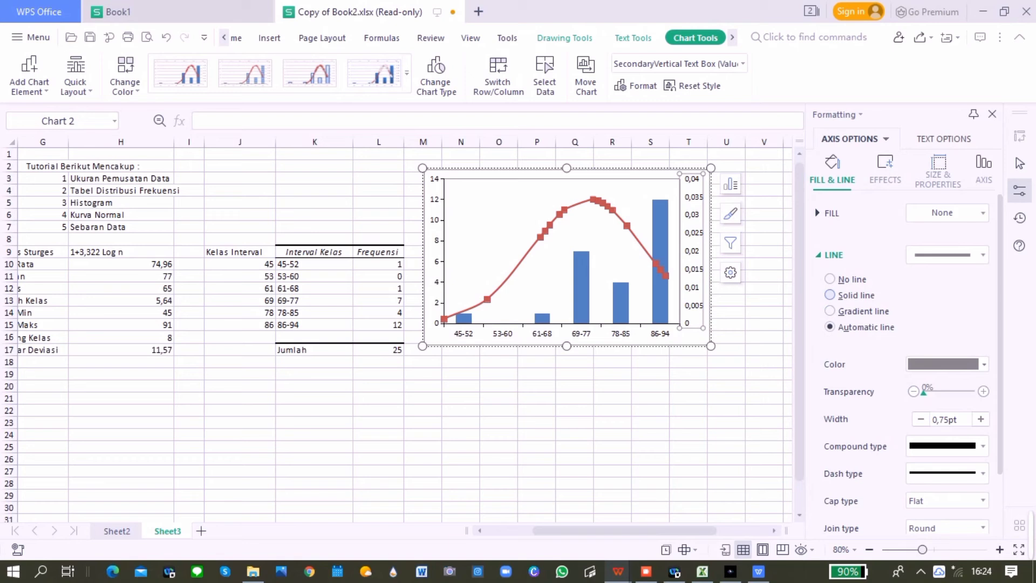
{"action": "left_click", "coordinate": [829, 294]}
{"action": "left_click", "coordinate": [984, 364]}
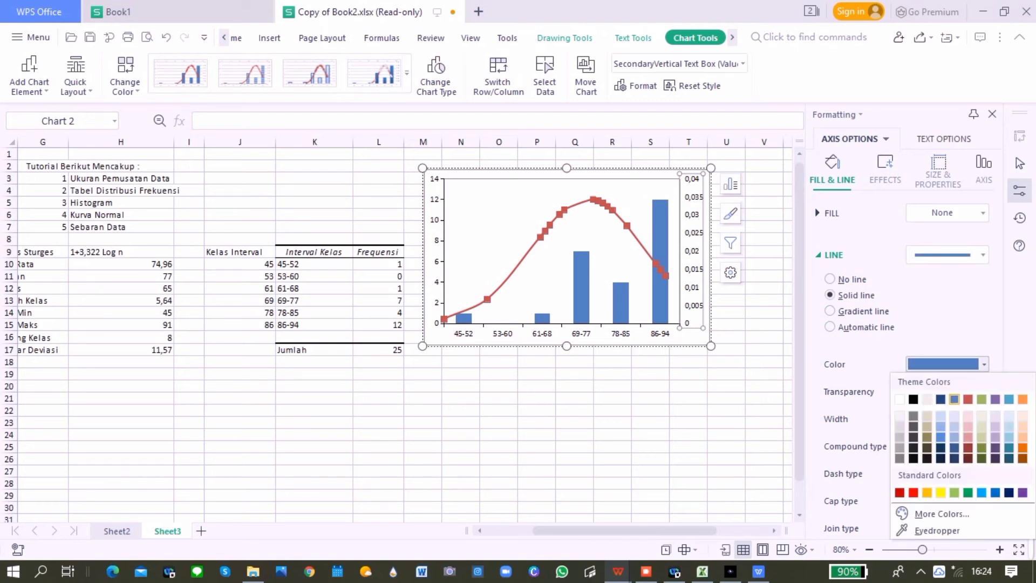
{"action": "left_click", "coordinate": [914, 399]}
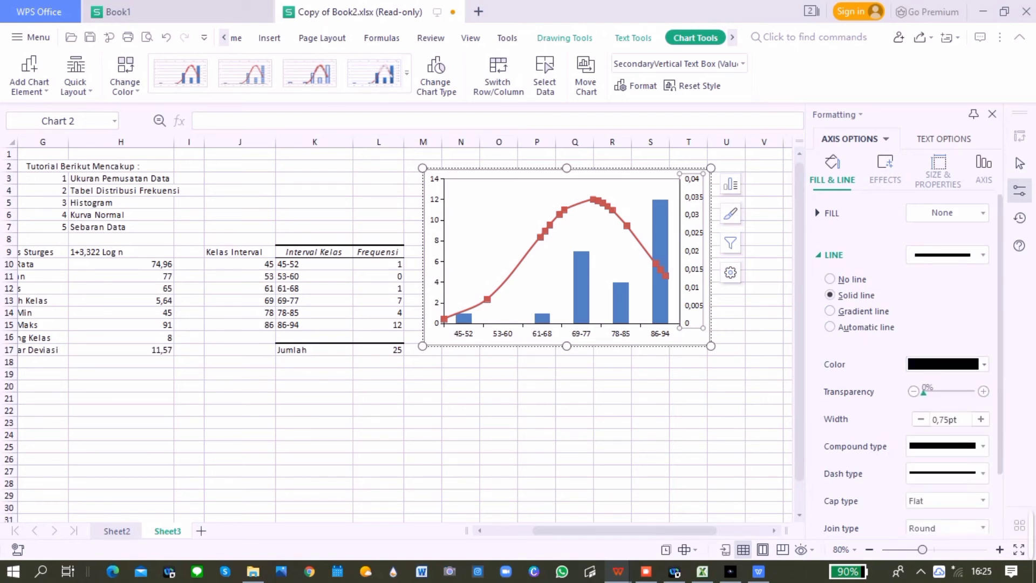
{"action": "left_click", "coordinate": [992, 114]}
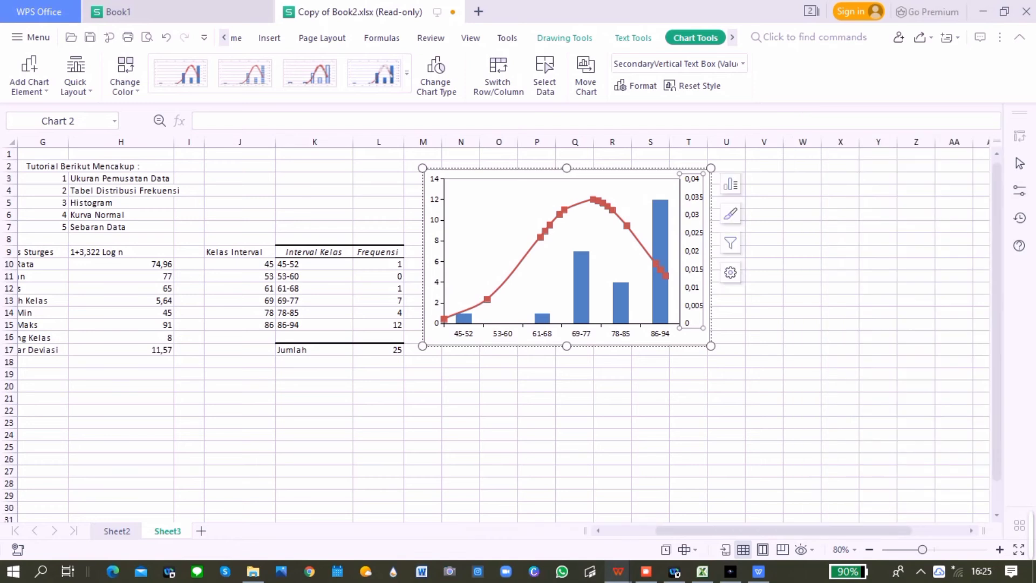
Step: Set the major tick mark type of the primary vertical axis to Outside
{"action": "double_click", "coordinate": [436, 251]}
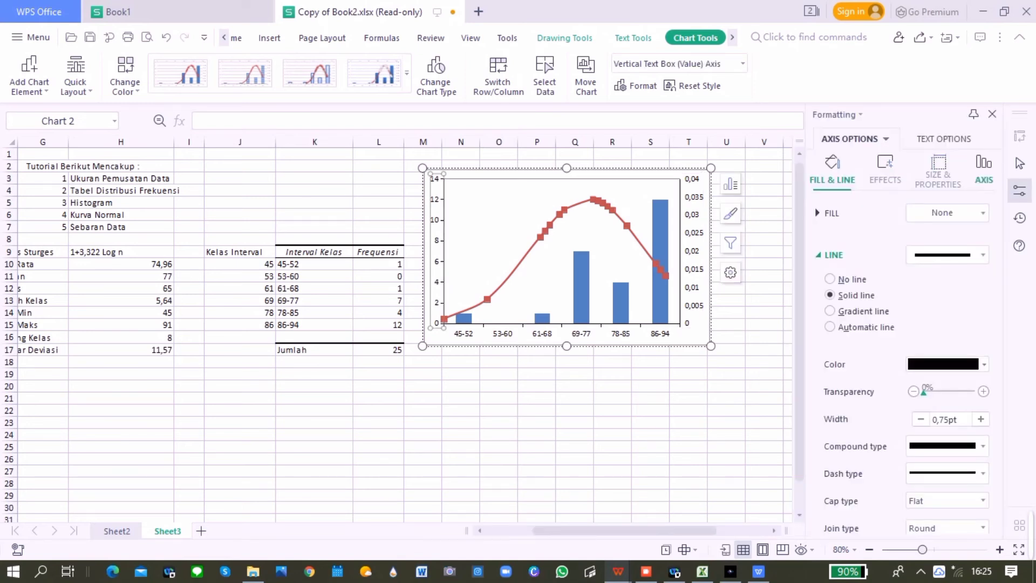
{"action": "left_click", "coordinate": [984, 171]}
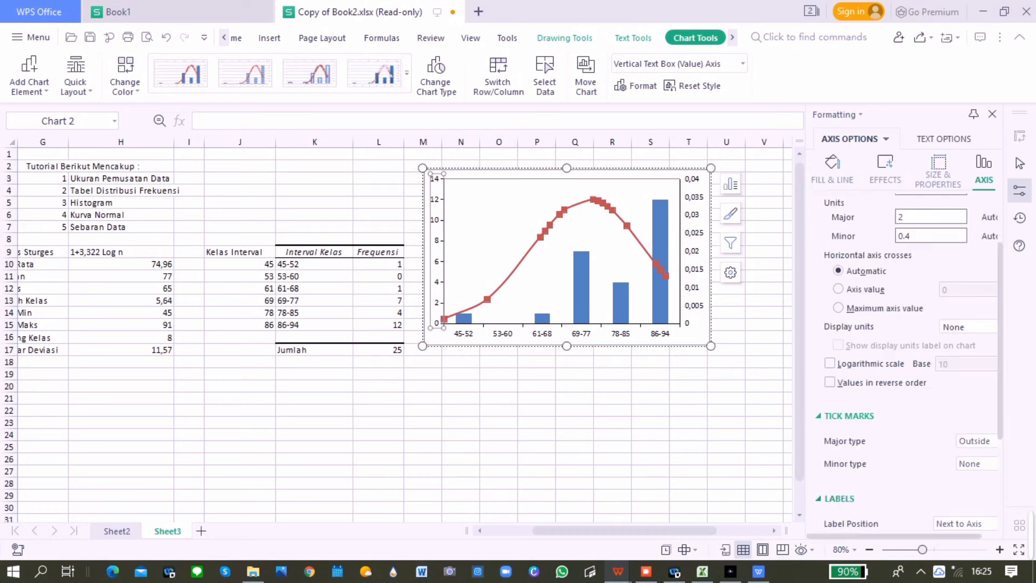
{"action": "left_click", "coordinate": [848, 417]}
{"action": "left_click", "coordinate": [848, 417]}
{"action": "left_click", "coordinate": [977, 441]}
{"action": "left_click", "coordinate": [976, 474]}
Step: Set the major tick mark type of the horizontal class-interval axis to Outside
{"action": "left_click", "coordinate": [542, 334]}
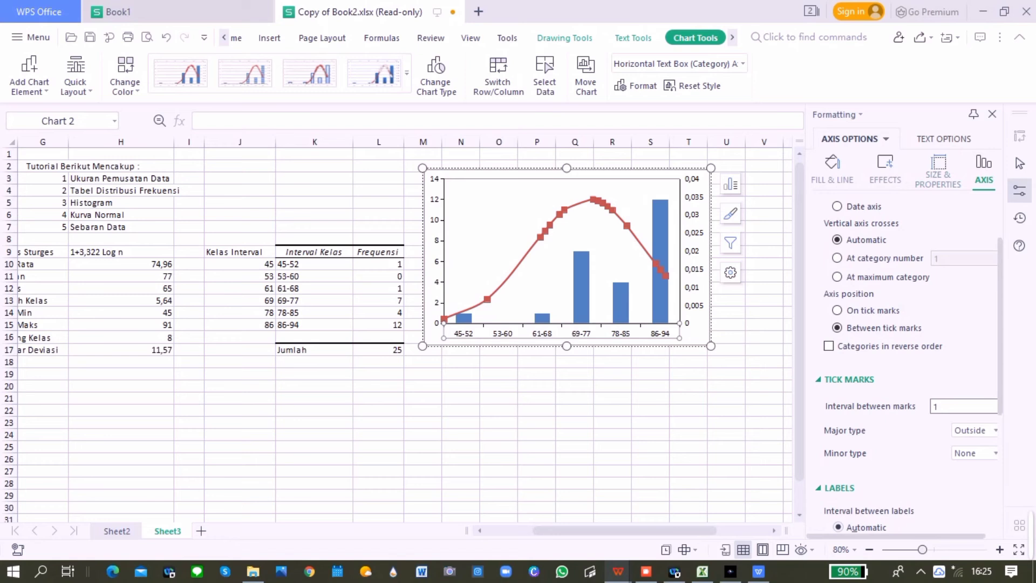
{"action": "left_click", "coordinate": [974, 430]}
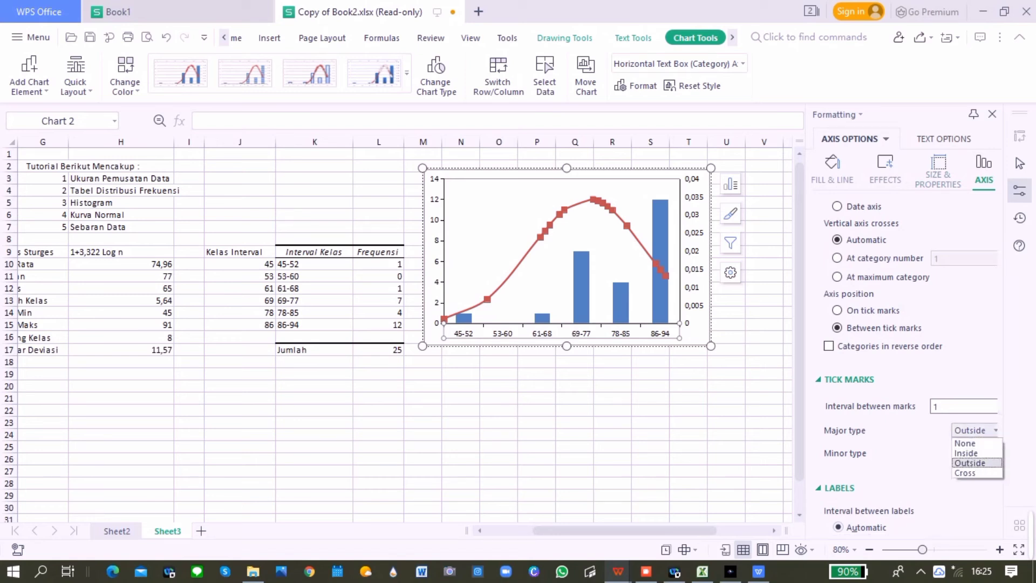
{"action": "left_click", "coordinate": [970, 463]}
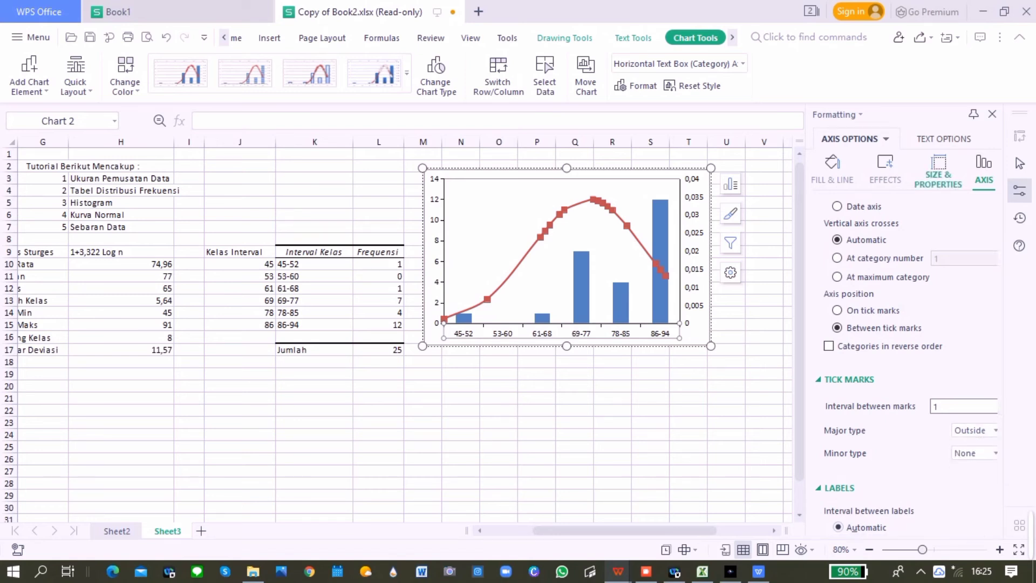
{"action": "left_click", "coordinate": [992, 114]}
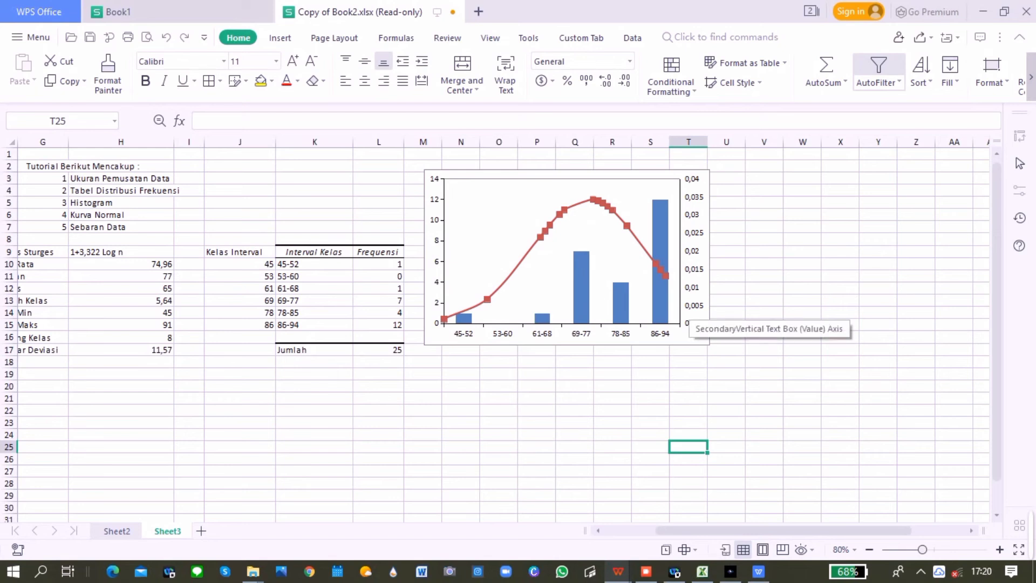
Step: Format the secondary vertical axis labels as Number with 3 decimal places and no thousands separator
{"action": "double_click", "coordinate": [690, 309]}
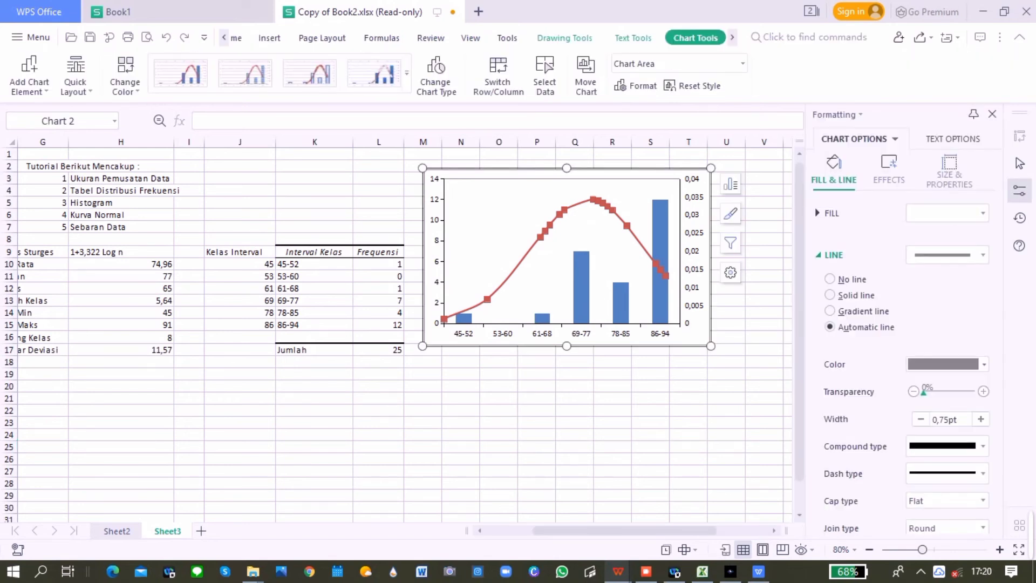
{"action": "left_click", "coordinate": [691, 306]}
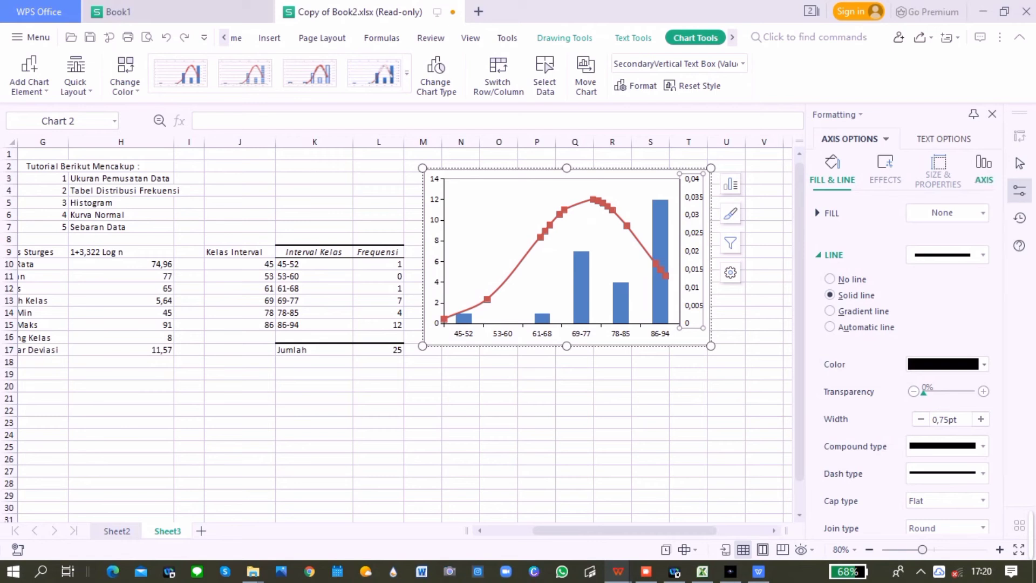
{"action": "left_click", "coordinate": [984, 171]}
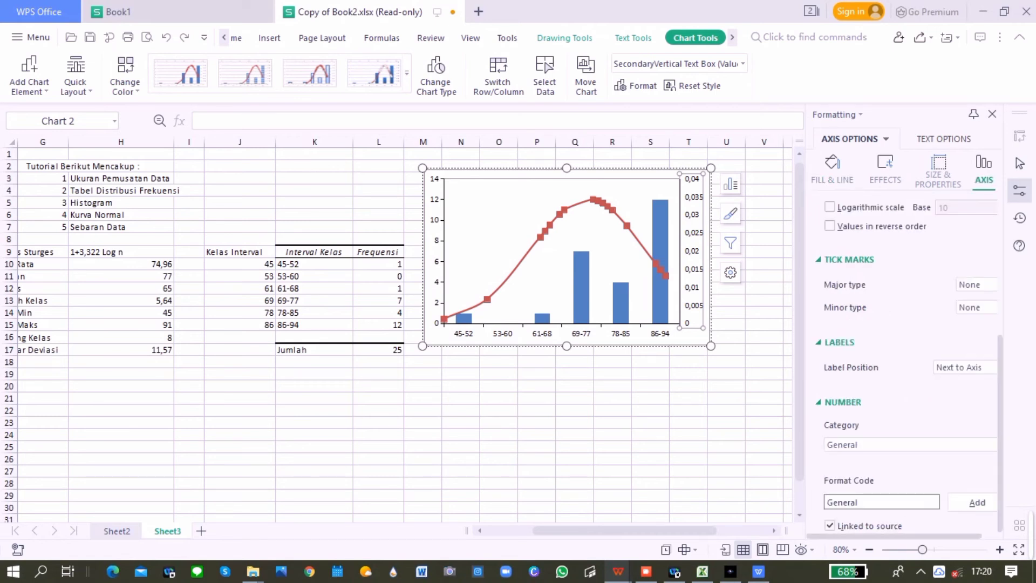
{"action": "left_click", "coordinate": [910, 445]}
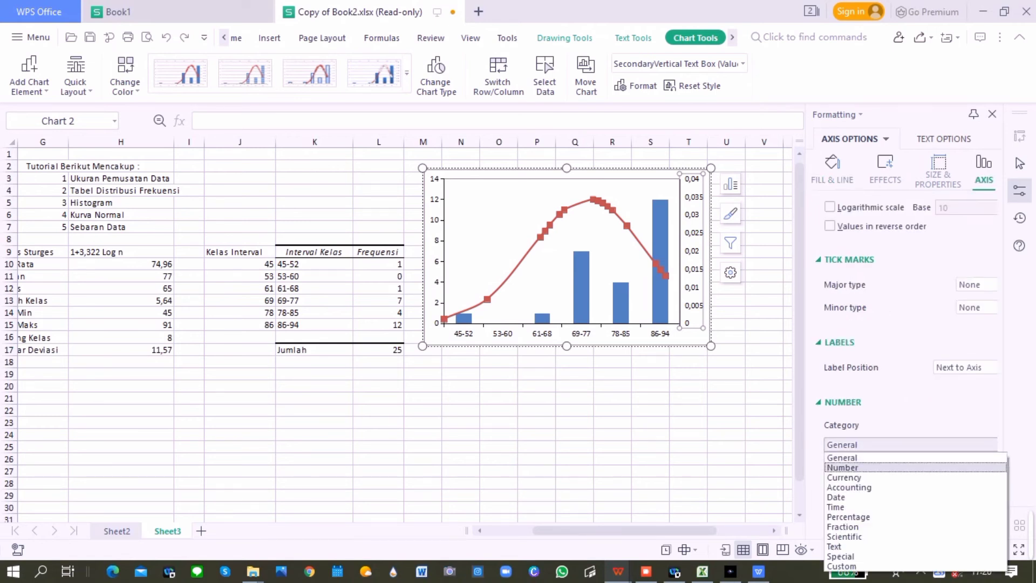
{"action": "left_click", "coordinate": [861, 468]}
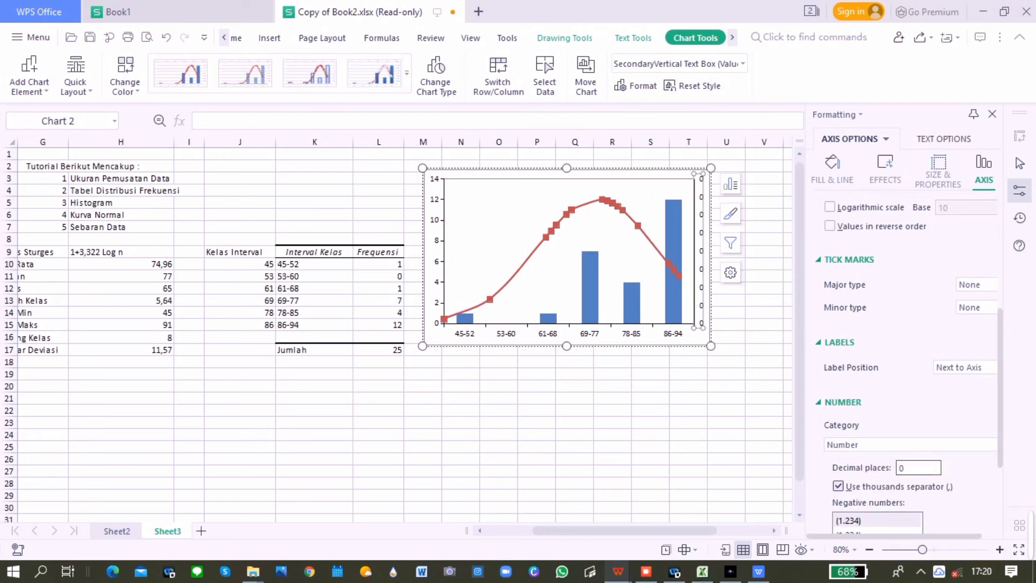
{"action": "left_click", "coordinate": [838, 486]}
{"action": "key", "text": "BackSpace"}
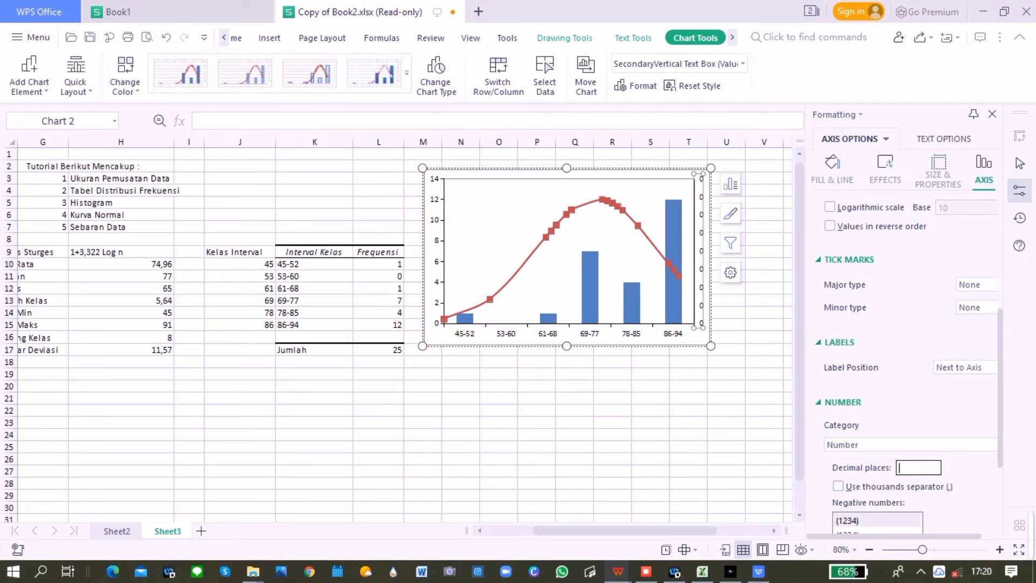
{"action": "type", "text": "3"}
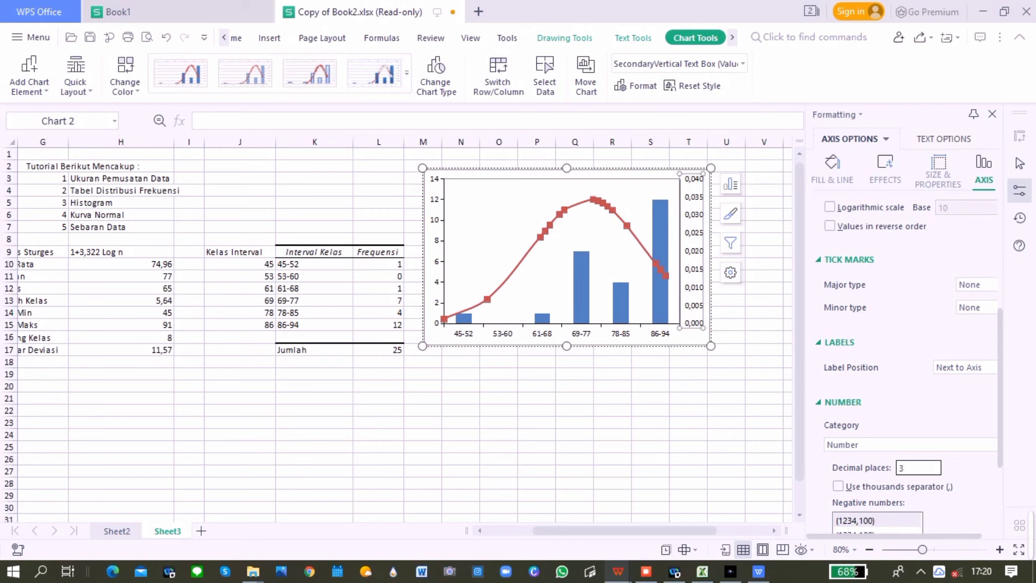
{"action": "left_click", "coordinate": [992, 113]}
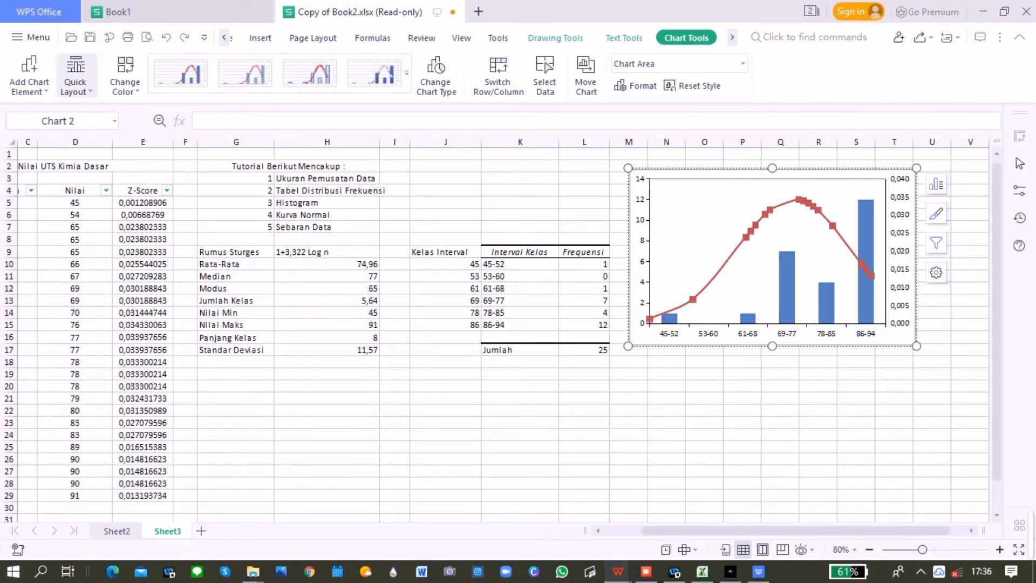
Step: Add a primary vertical axis title to the chart and change its text to "Frekuensi"
{"action": "left_click", "coordinate": [29, 73]}
{"action": "mouse_move", "coordinate": [48, 132]}
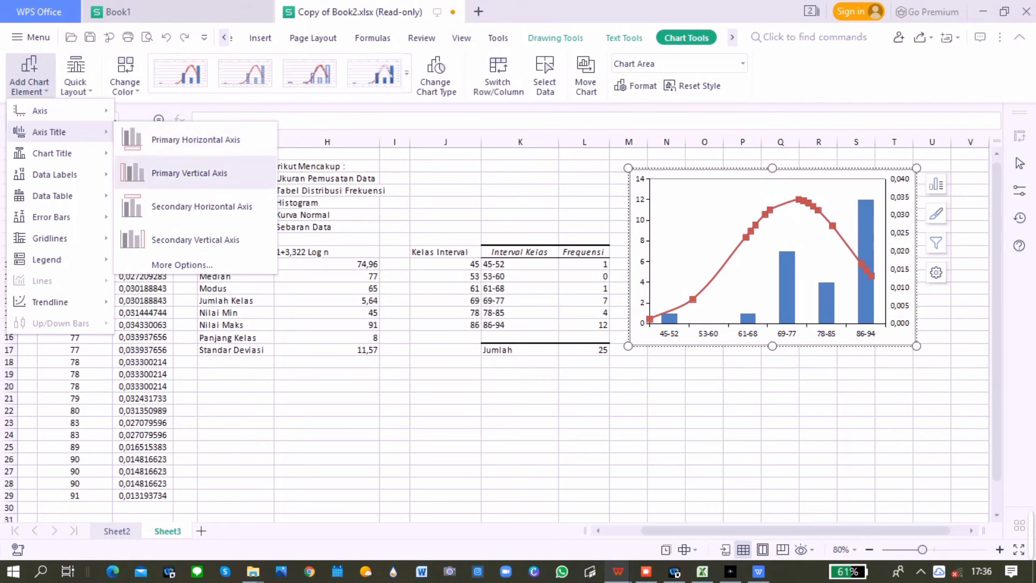
{"action": "left_click", "coordinate": [188, 172]}
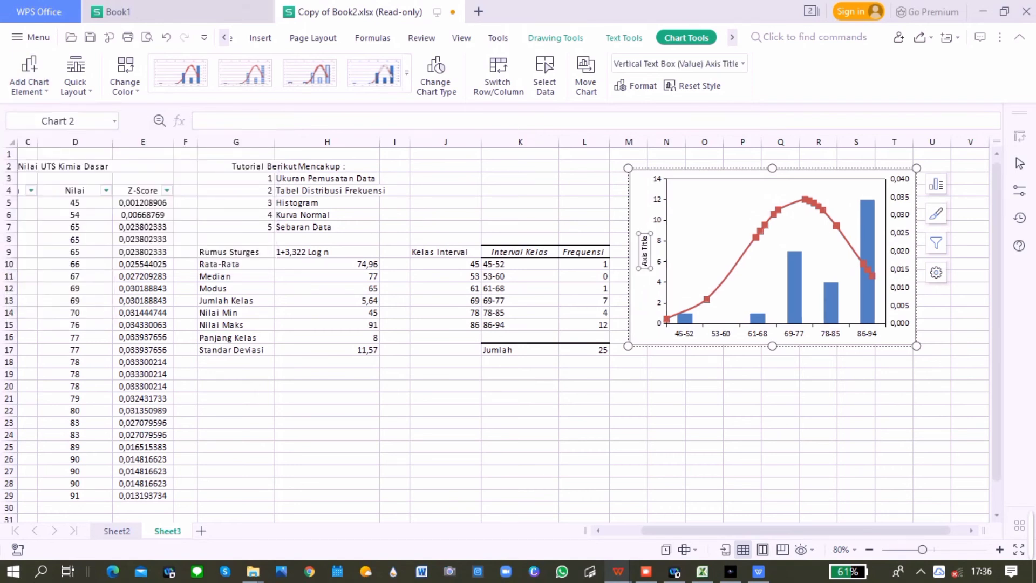
{"action": "double_click", "coordinate": [645, 246]}
{"action": "double_click", "coordinate": [645, 244]}
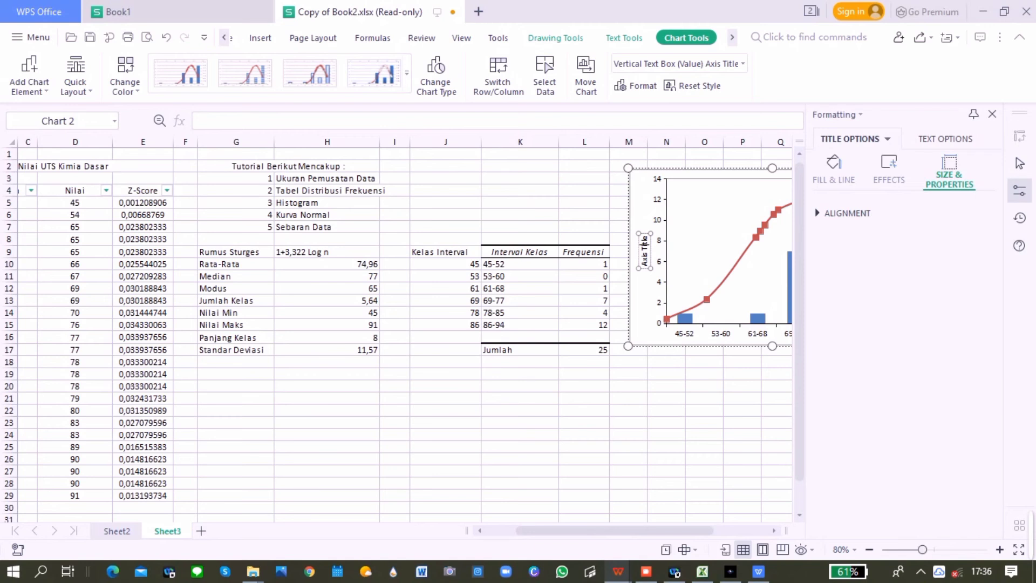
{"action": "key", "text": "BackSpace"}
{"action": "key", "text": "BackSpace"}
{"action": "key", "text": "BackSpace"}
{"action": "key", "text": "BackSpace"}
{"action": "key", "text": "BackSpace"}
{"action": "key", "text": "BackSpace"}
{"action": "key", "text": "Caps_Lock"}
{"action": "type", "text": "F"}
{"action": "key", "text": "Caps_Lock"}
{"action": "type", "text": "re"}
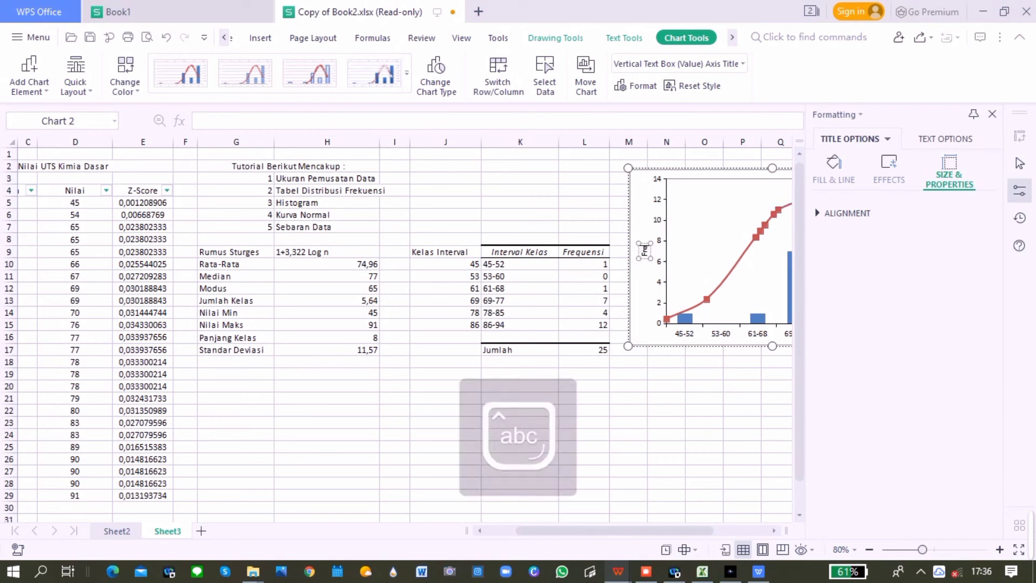
{"action": "type", "text": "kuensi"}
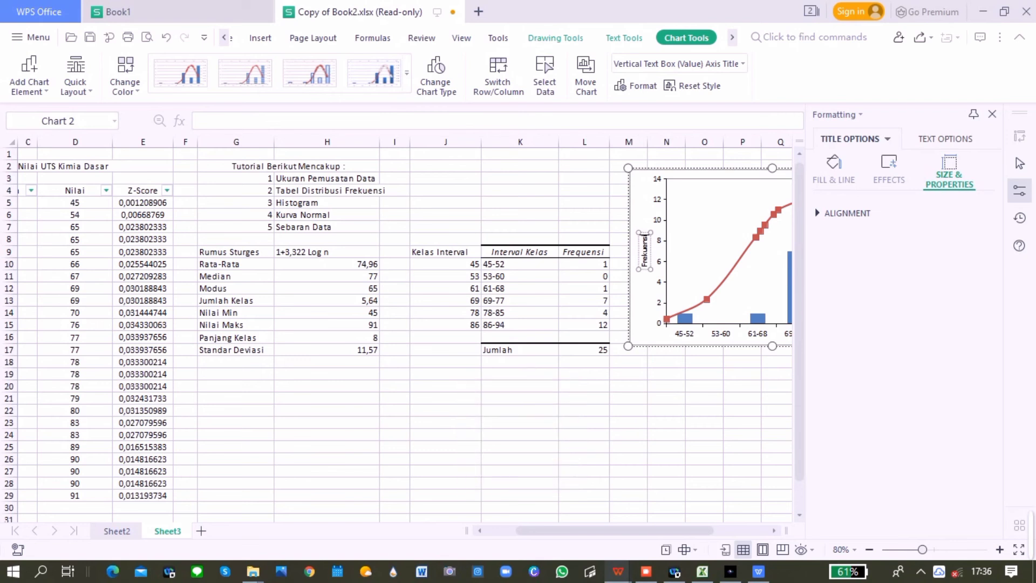
{"action": "left_click", "coordinate": [739, 333]}
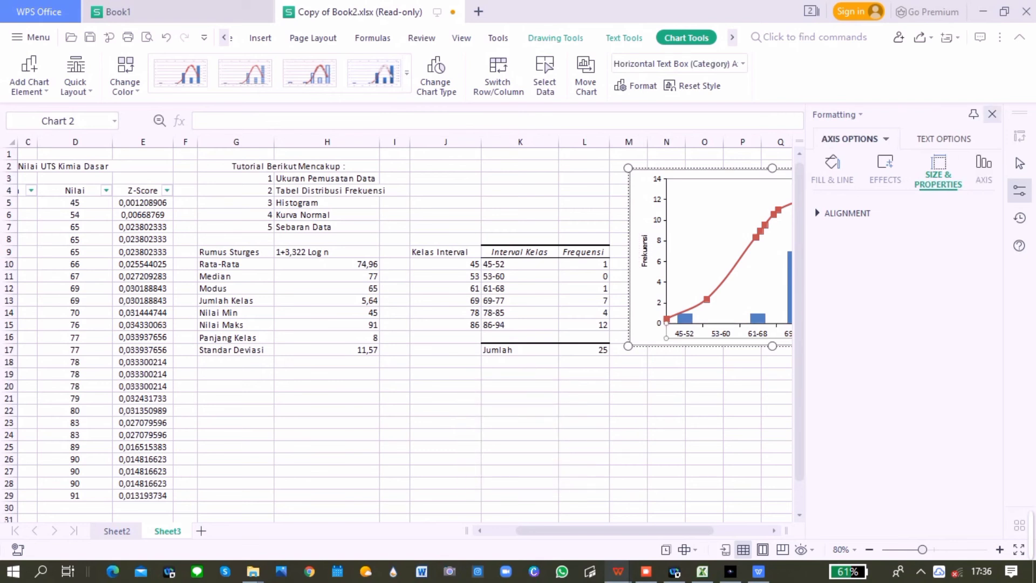
{"action": "left_click", "coordinate": [992, 114]}
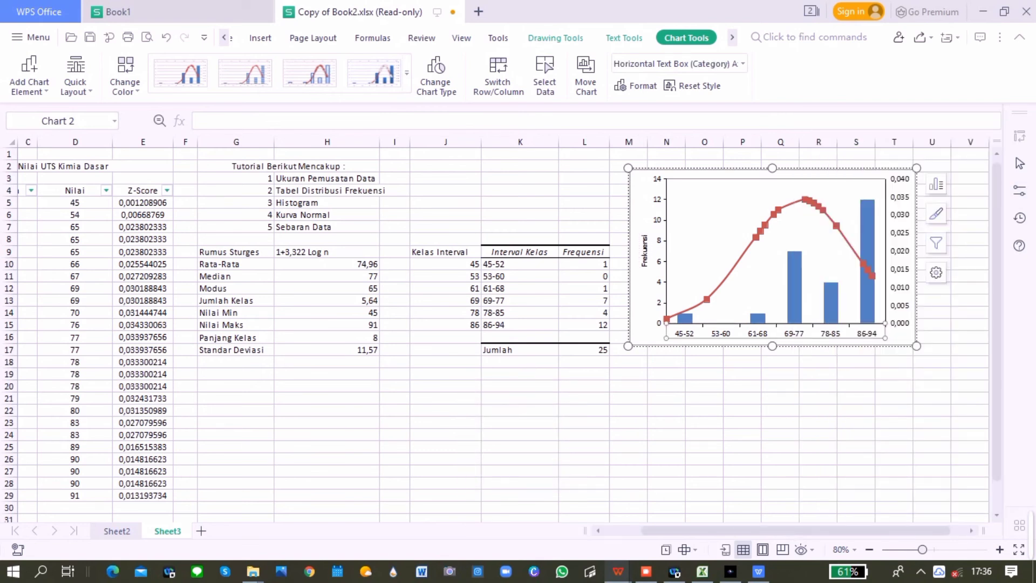
Step: Add a secondary horizontal axis title to the chart, keeping its placeholder text
{"action": "left_click", "coordinate": [29, 75]}
{"action": "mouse_move", "coordinate": [48, 132]}
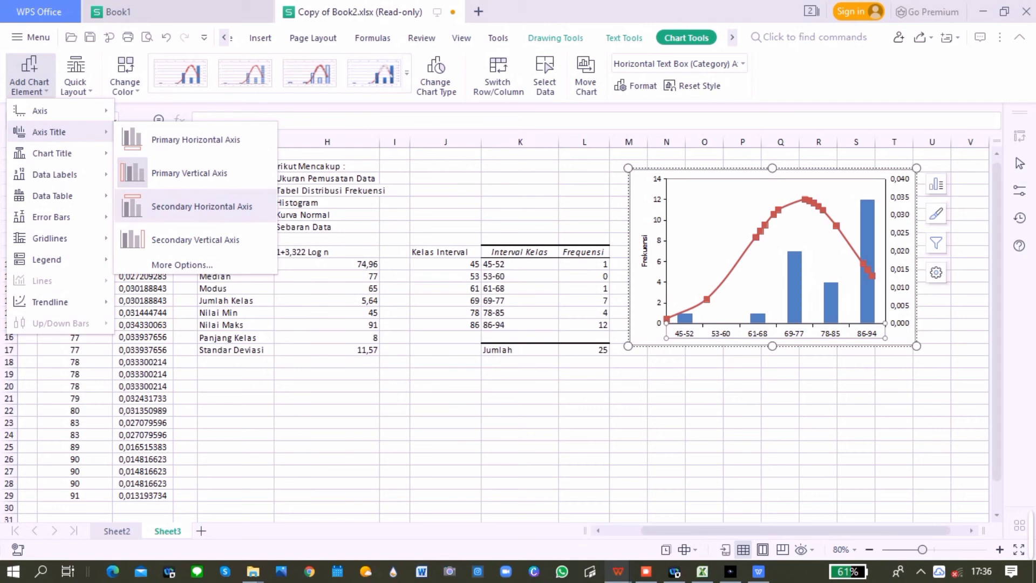
{"action": "left_click", "coordinate": [201, 206]}
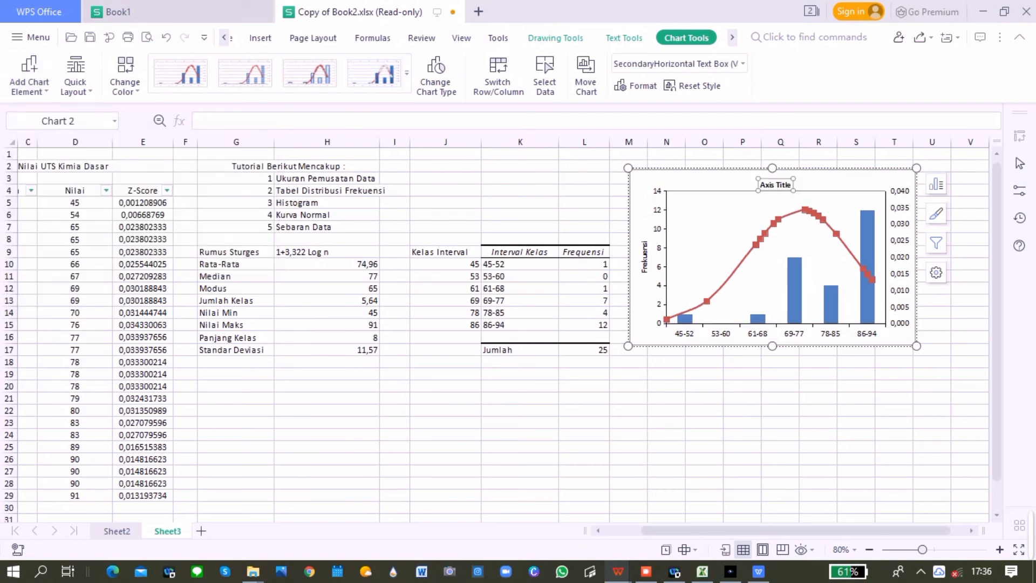
Step: Add a primary horizontal axis title to the chart and replace its placeholder text with "Interval Kelas"
{"action": "left_click", "coordinate": [30, 72]}
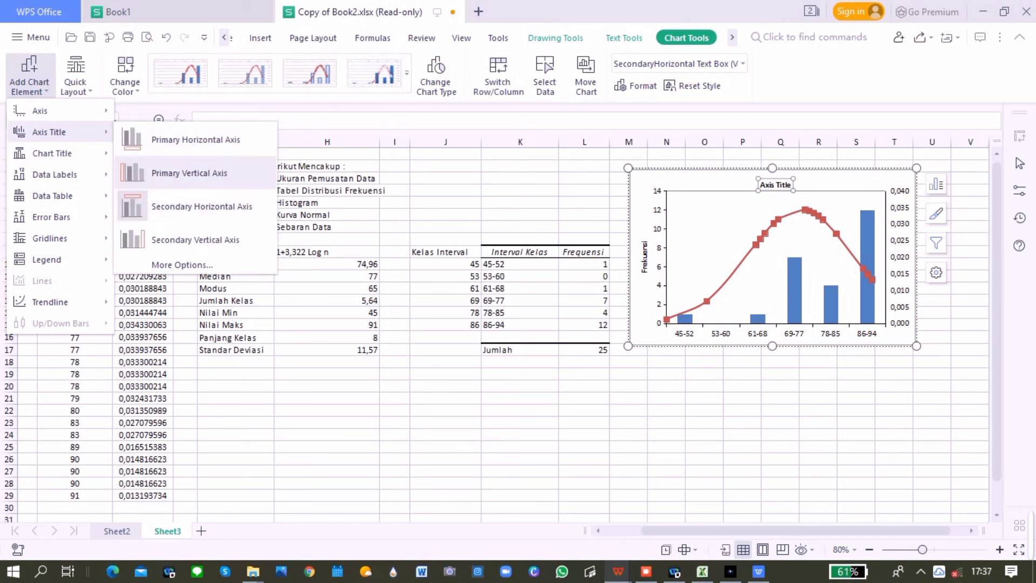
{"action": "left_click", "coordinate": [196, 139]}
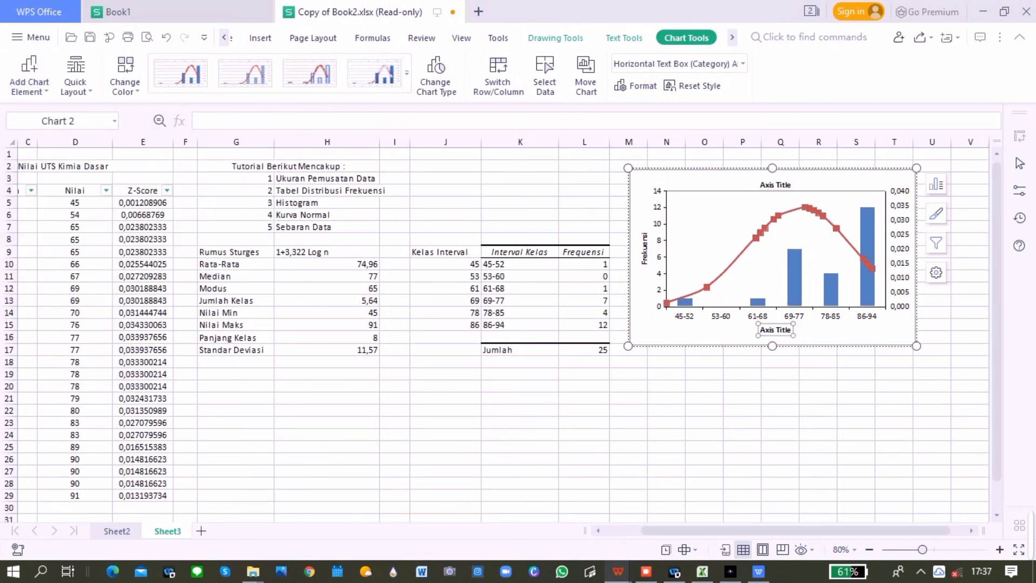
{"action": "left_click", "coordinate": [781, 330]}
{"action": "key", "text": "Right"}
{"action": "key", "text": "Right"}
{"action": "key", "text": "Right"}
{"action": "key", "text": "Right"}
{"action": "key", "text": "BackSpace"}
{"action": "key", "text": "BackSpace"}
{"action": "key", "text": "BackSpace"}
{"action": "key", "text": "BackSpace"}
{"action": "key", "text": "BackSpace"}
{"action": "key", "text": "BackSpace"}
{"action": "key", "text": "BackSpace"}
{"action": "key", "text": "BackSpace"}
{"action": "key", "text": "BackSpace"}
{"action": "key", "text": "BackSpace"}
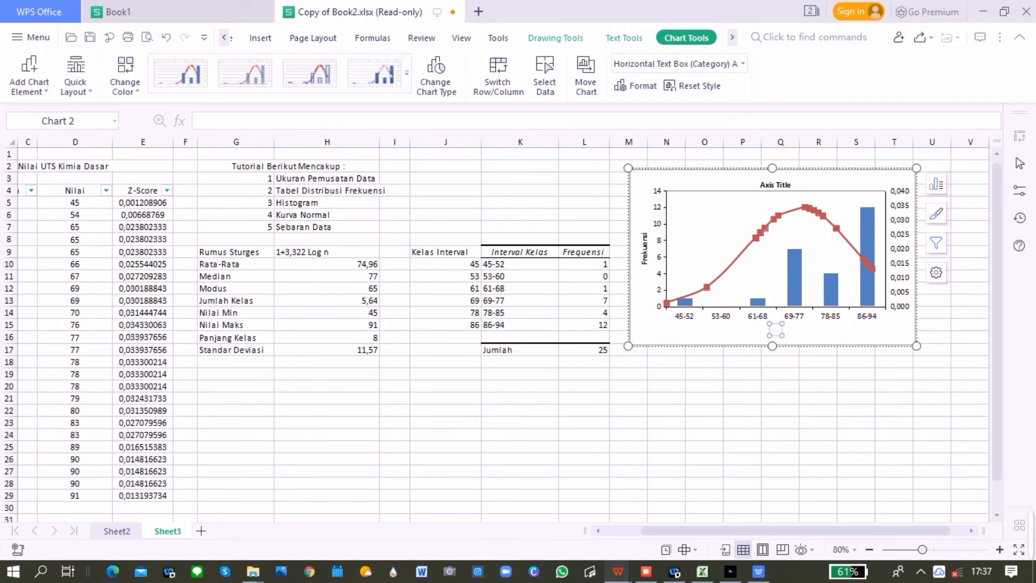
{"action": "key", "text": "Caps_Lock"}
{"action": "type", "text": "I"}
{"action": "key", "text": "Caps_Lock"}
{"action": "type", "text": "n"}
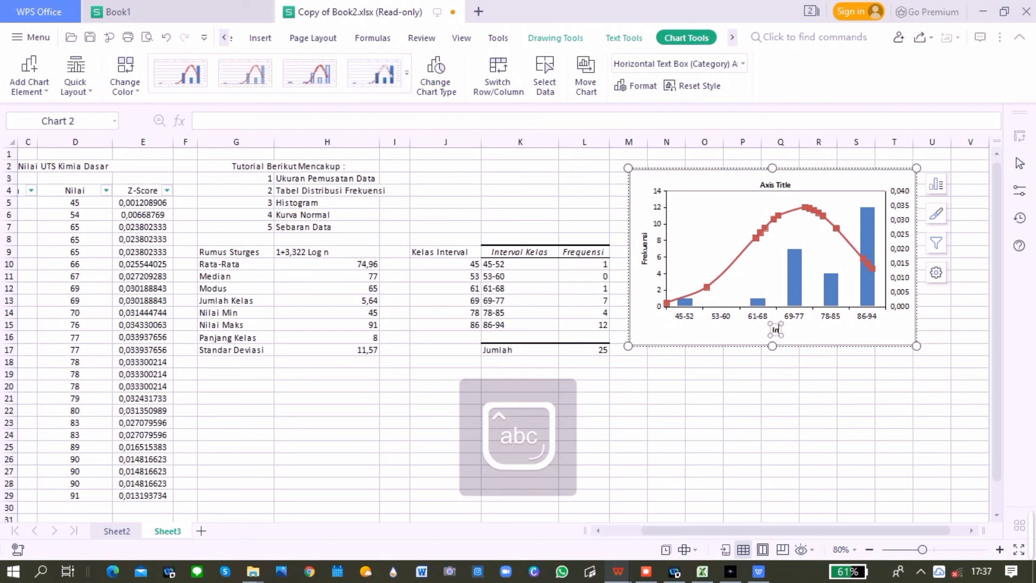
{"action": "type", "text": "terval"}
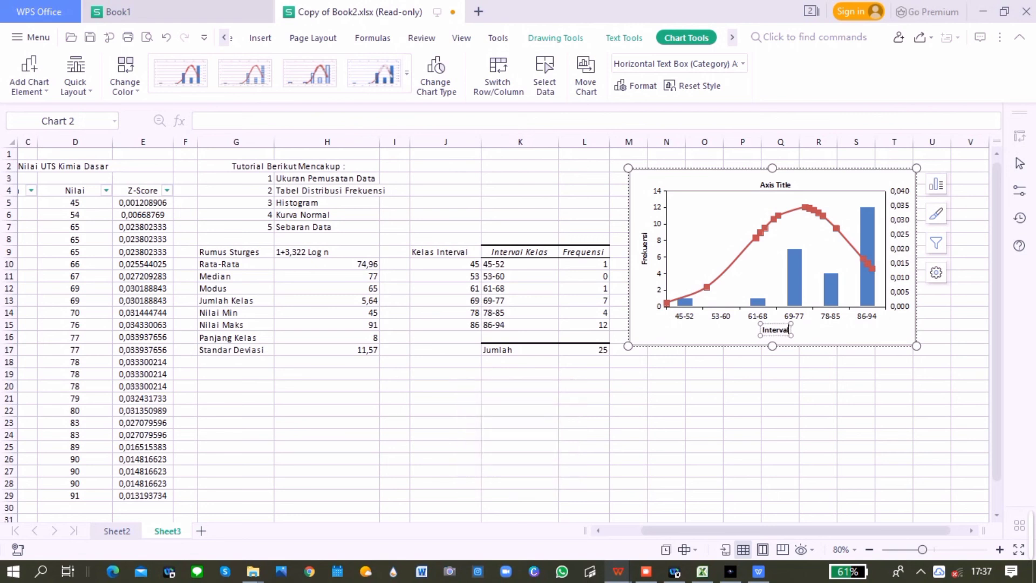
{"action": "key", "text": "Caps_Lock"}
{"action": "type", "text": "K"}
{"action": "key", "text": "Caps_Lock"}
{"action": "type", "text": "els"}
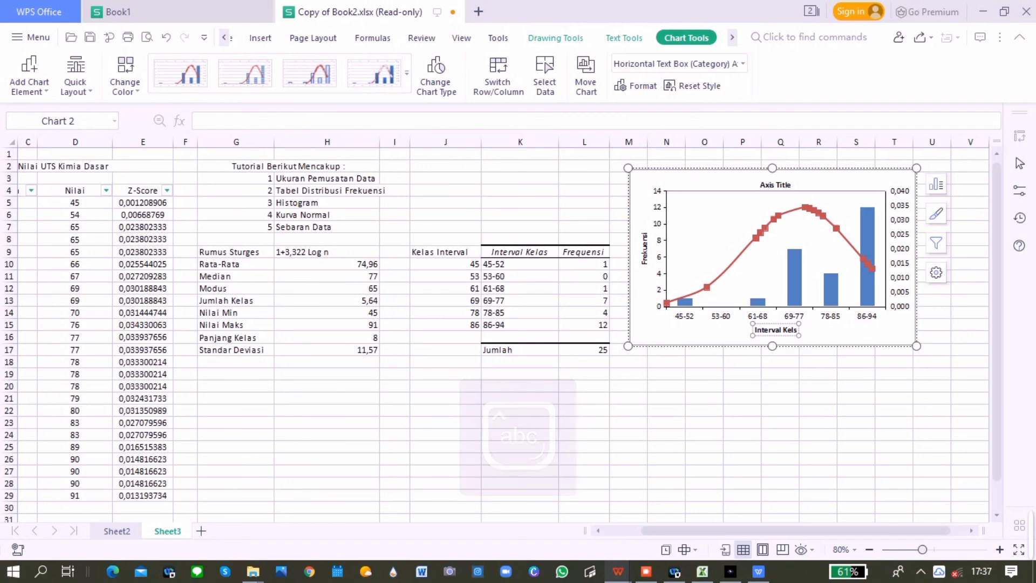
{"action": "key", "text": "BackSpace"}
{"action": "type", "text": "as"}
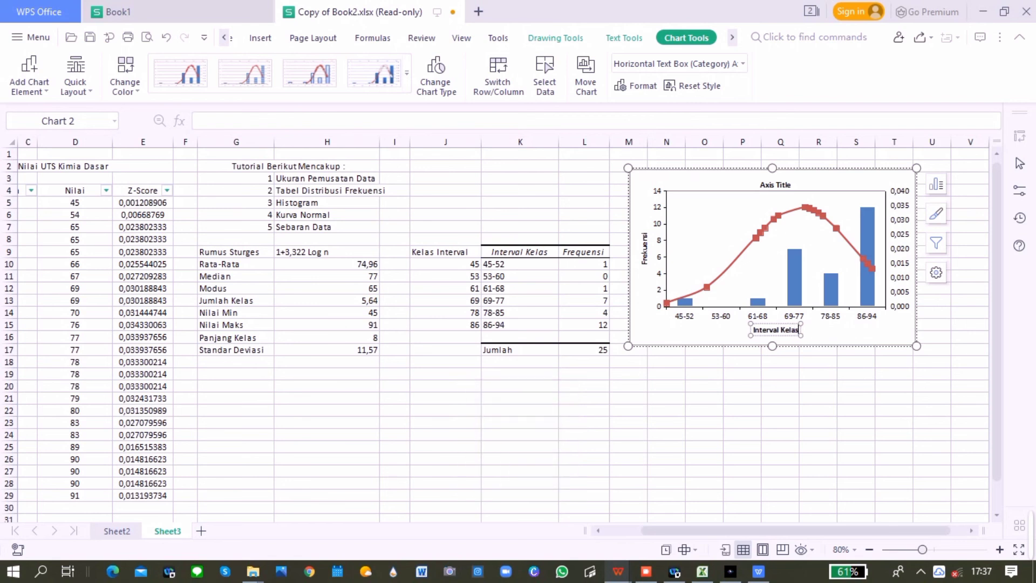
Step: Add a secondary vertical axis title to the chart and replace its placeholder text with "Z-Score"
{"action": "left_click", "coordinate": [899, 235]}
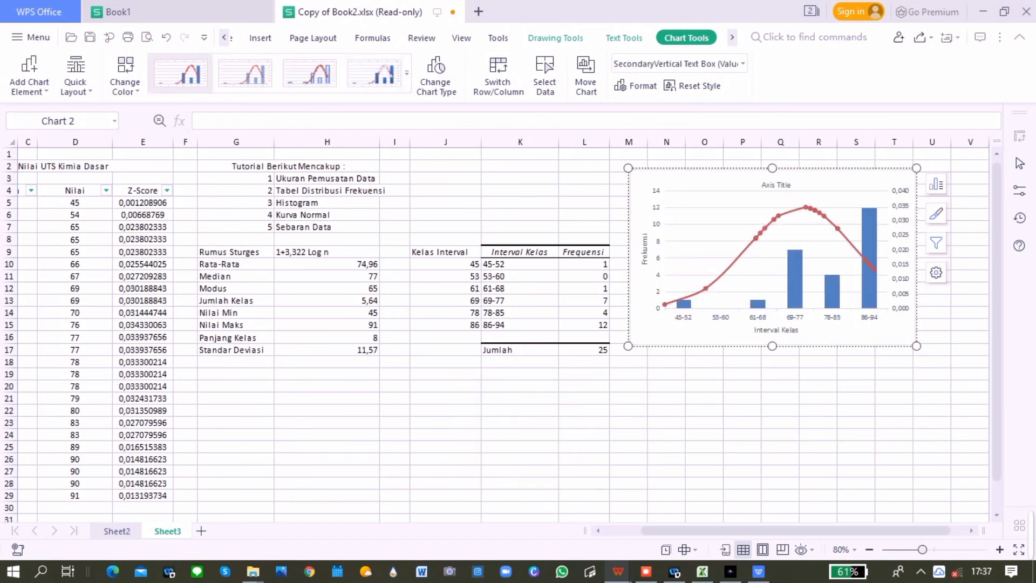
{"action": "left_click", "coordinate": [29, 76]}
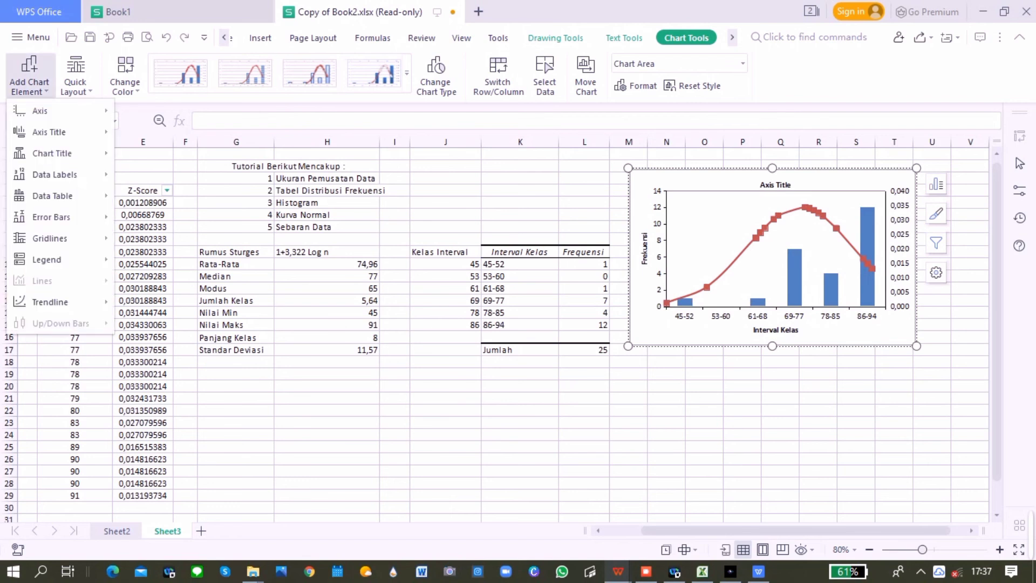
{"action": "mouse_move", "coordinate": [49, 132]}
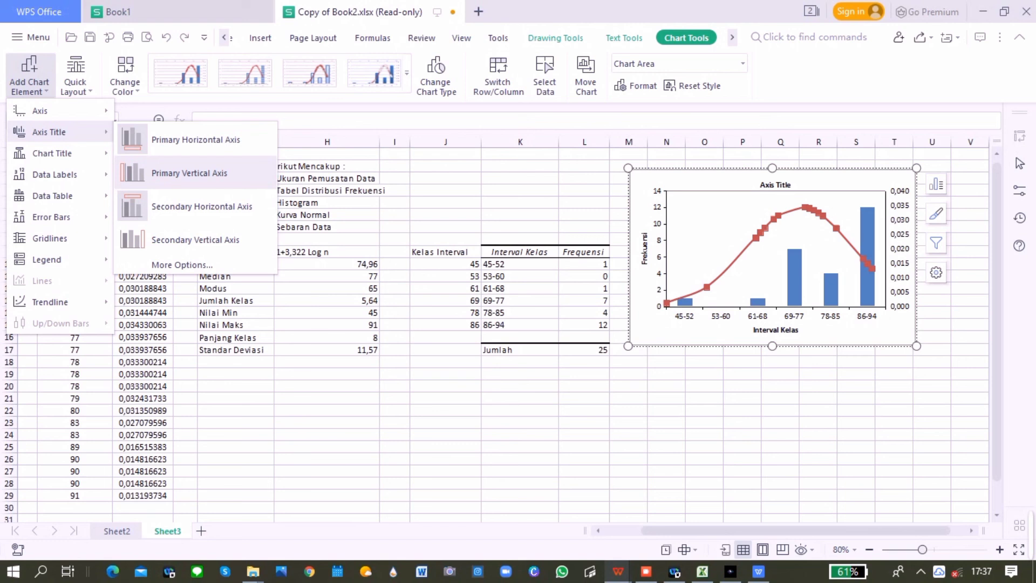
{"action": "left_click", "coordinate": [196, 240]}
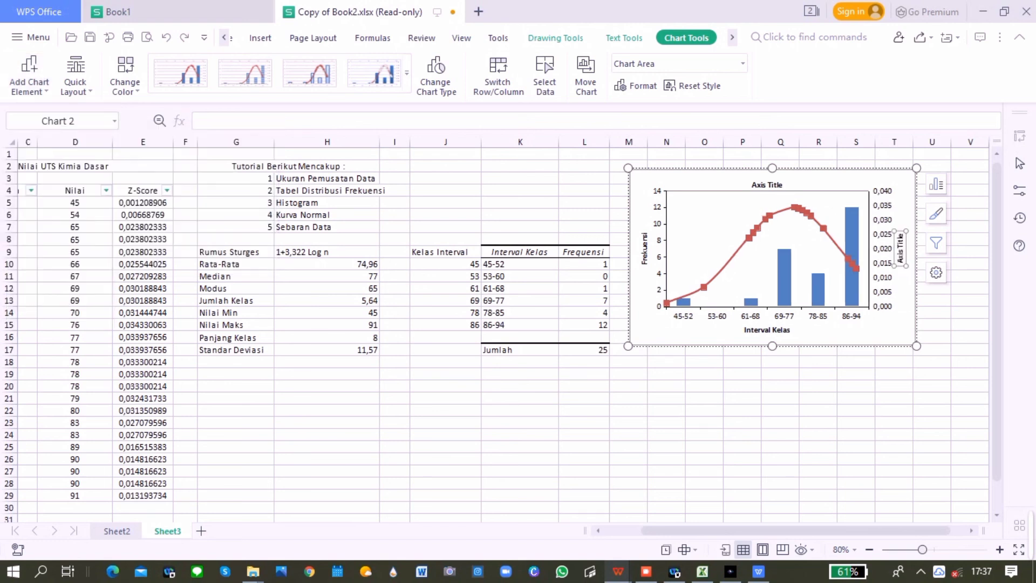
{"action": "double_click", "coordinate": [900, 243]}
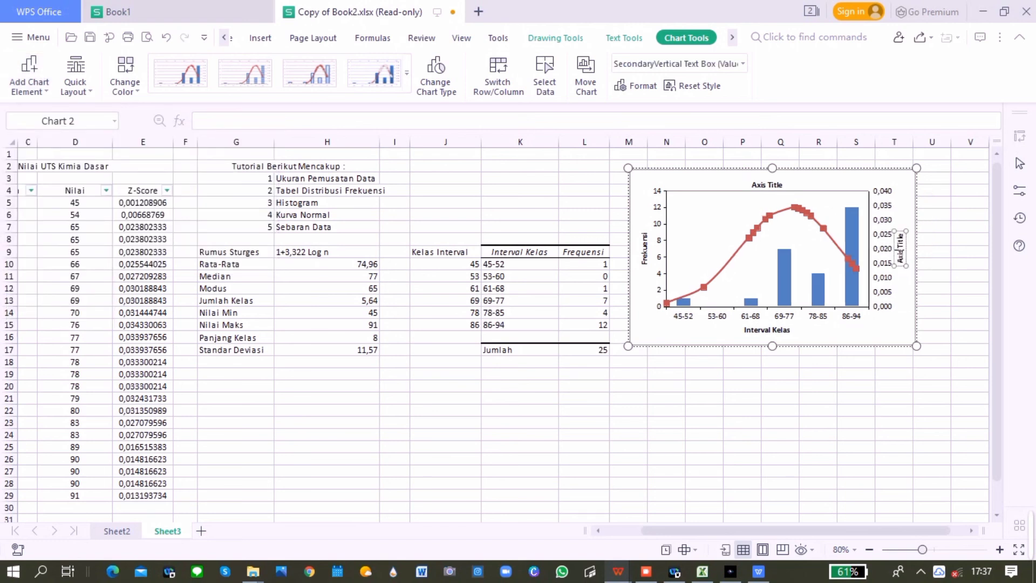
{"action": "left_click", "coordinate": [900, 243]}
{"action": "key", "text": "Right"}
{"action": "key", "text": "Right"}
{"action": "key", "text": "Right"}
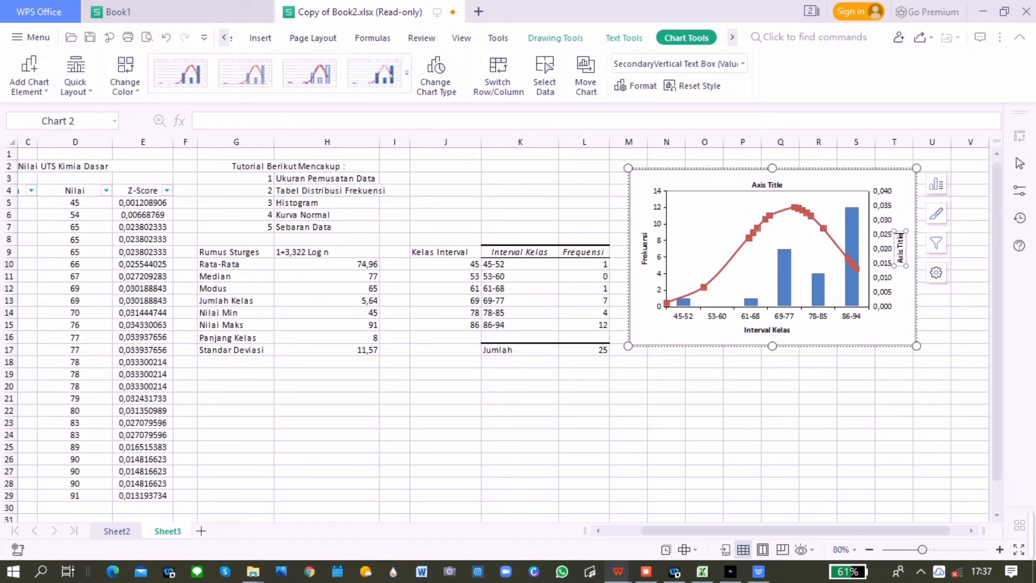
{"action": "key", "text": "BackSpace"}
{"action": "key", "text": "BackSpace"}
{"action": "key", "text": "BackSpace"}
{"action": "key", "text": "BackSpace"}
{"action": "key", "text": "BackSpace"}
{"action": "key", "text": "BackSpace"}
{"action": "key", "text": "BackSpace"}
{"action": "key", "text": "BackSpace"}
{"action": "key", "text": "BackSpace"}
{"action": "key", "text": "BackSpace"}
{"action": "key", "text": "Caps_Lock"}
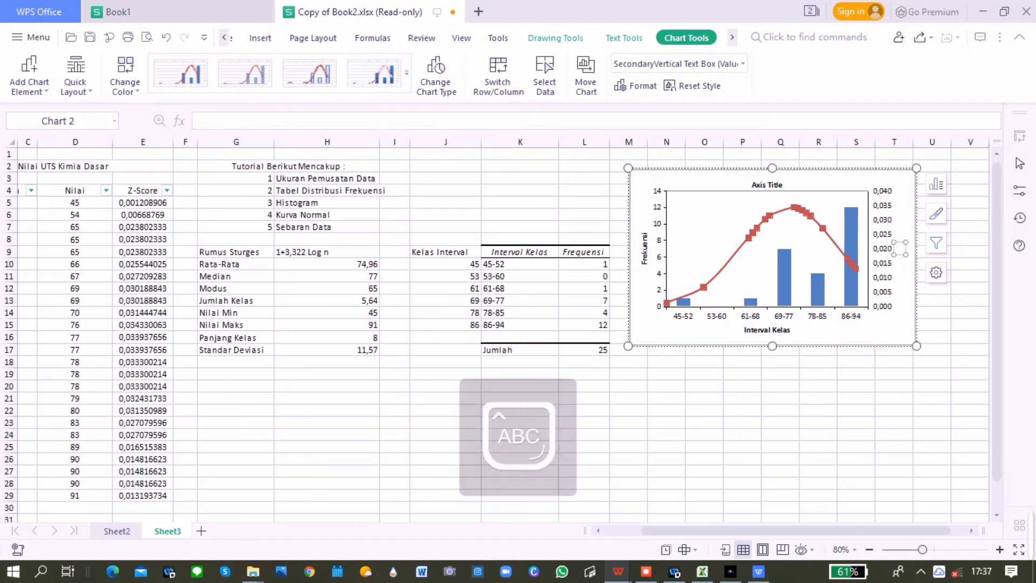
{"action": "type", "text": "N"}
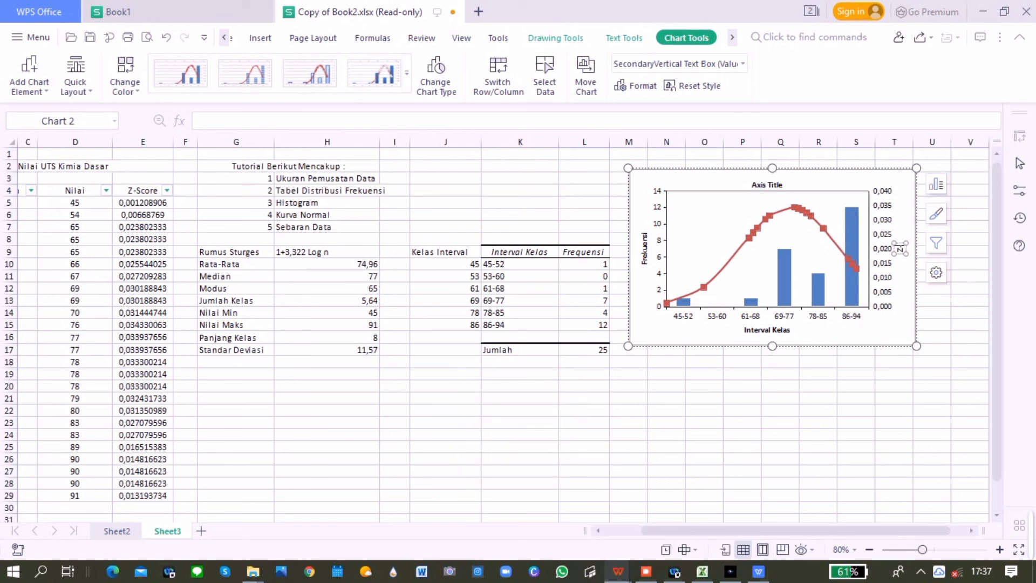
{"action": "key", "text": "Caps_Lock"}
{"action": "type", "text": "-Score"}
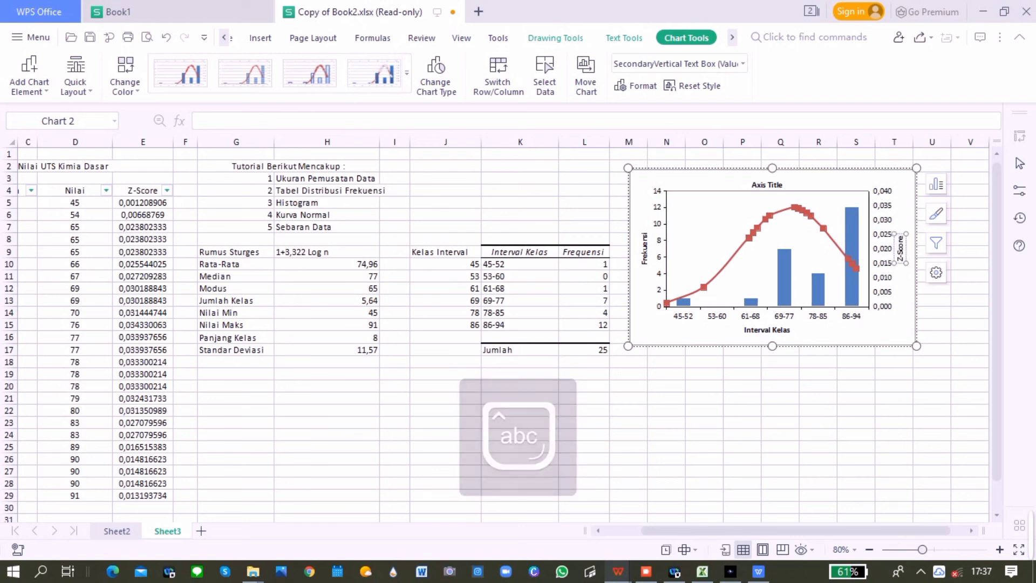
{"action": "left_click", "coordinate": [842, 181]}
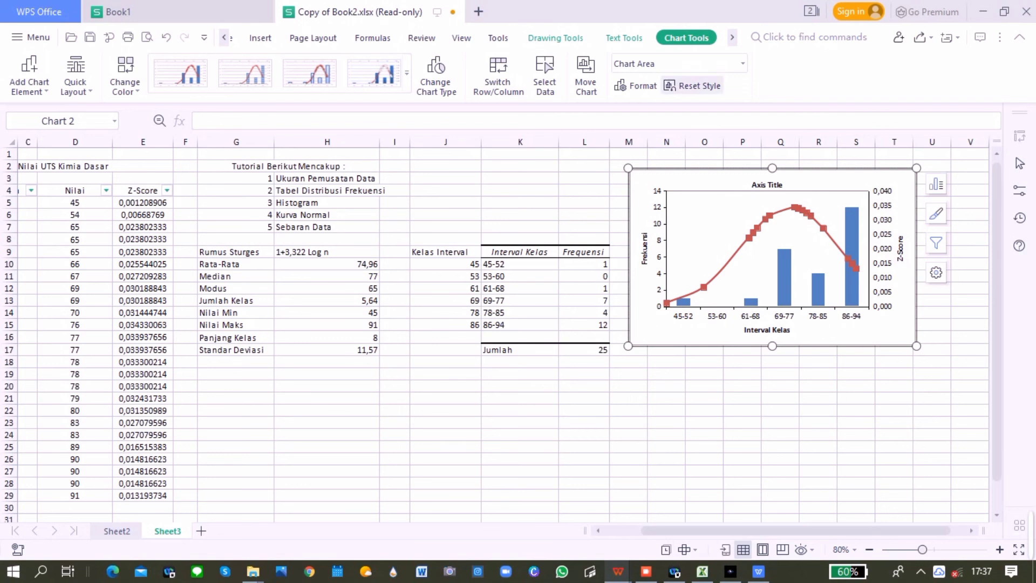
Step: Add a chart title above the chart and replace its placeholder text with "Distribusi Nilai UTS Kimia Dasar"
{"action": "left_click", "coordinate": [29, 73]}
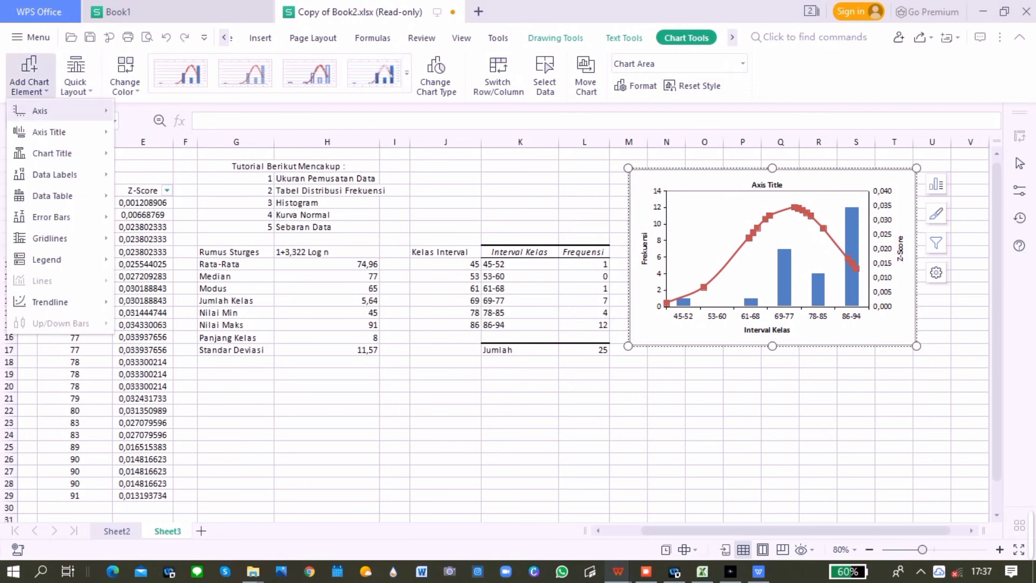
{"action": "mouse_move", "coordinate": [54, 153]}
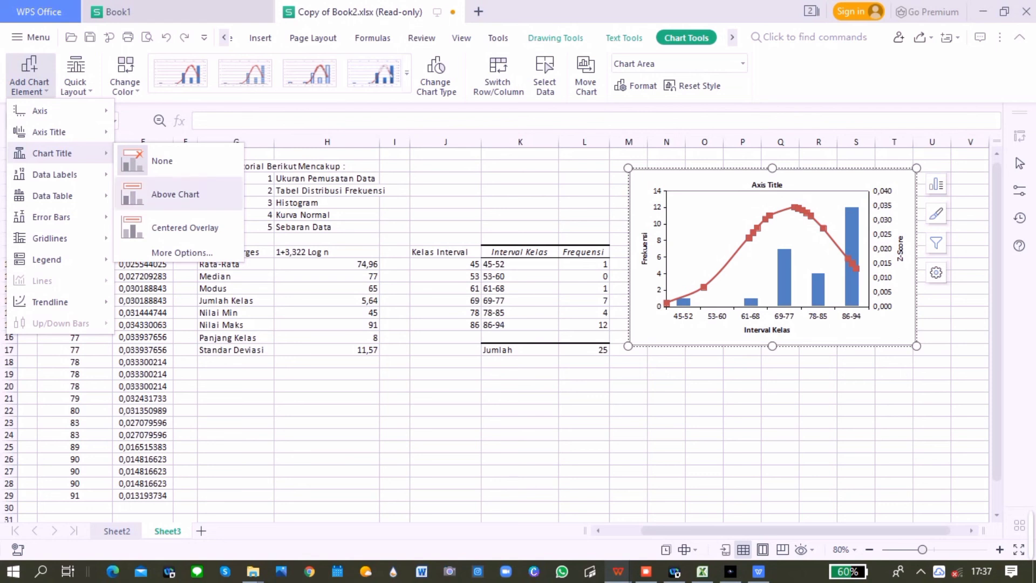
{"action": "left_click", "coordinate": [176, 195]}
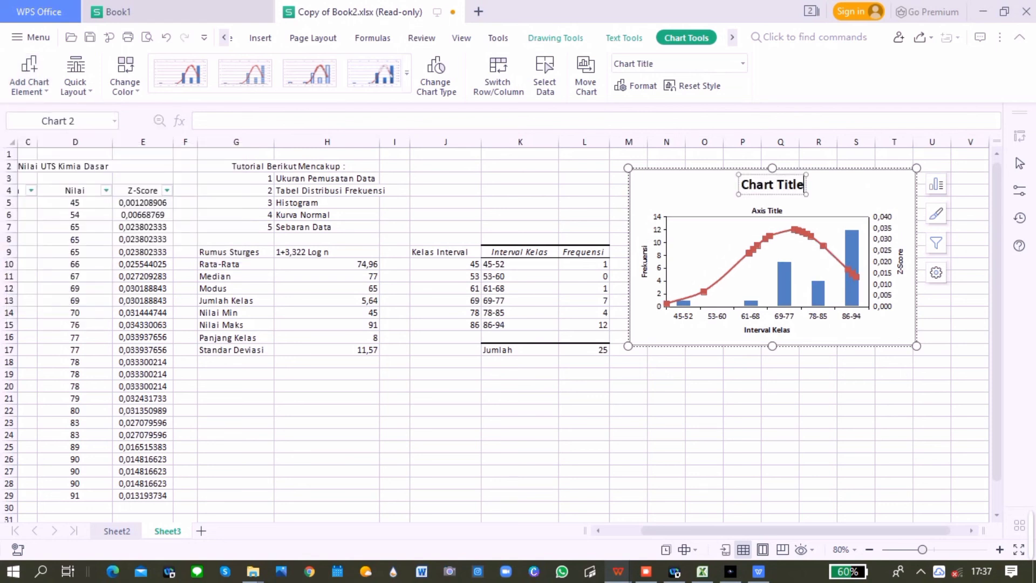
{"action": "key", "text": "BackSpace"}
{"action": "key", "text": "BackSpace"}
{"action": "key", "text": "BackSpace"}
{"action": "key", "text": "BackSpace"}
{"action": "key", "text": "BackSpace"}
{"action": "key", "text": "BackSpace"}
{"action": "key", "text": "BackSpace"}
{"action": "key", "text": "BackSpace"}
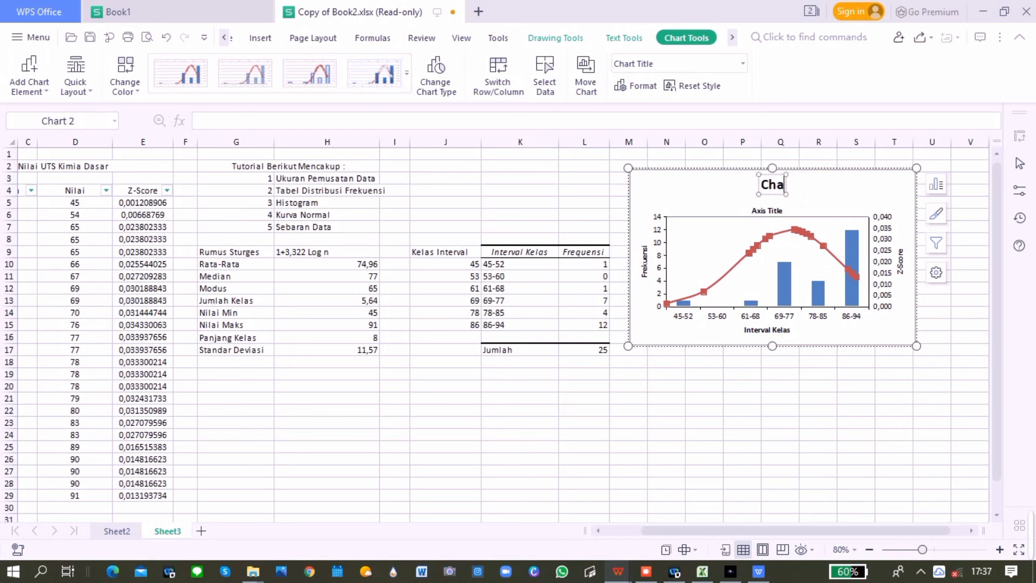
{"action": "key", "text": "BackSpace"}
{"action": "key", "text": "BackSpace"}
{"action": "key", "text": "BackSpace"}
{"action": "type", "text": "D"}
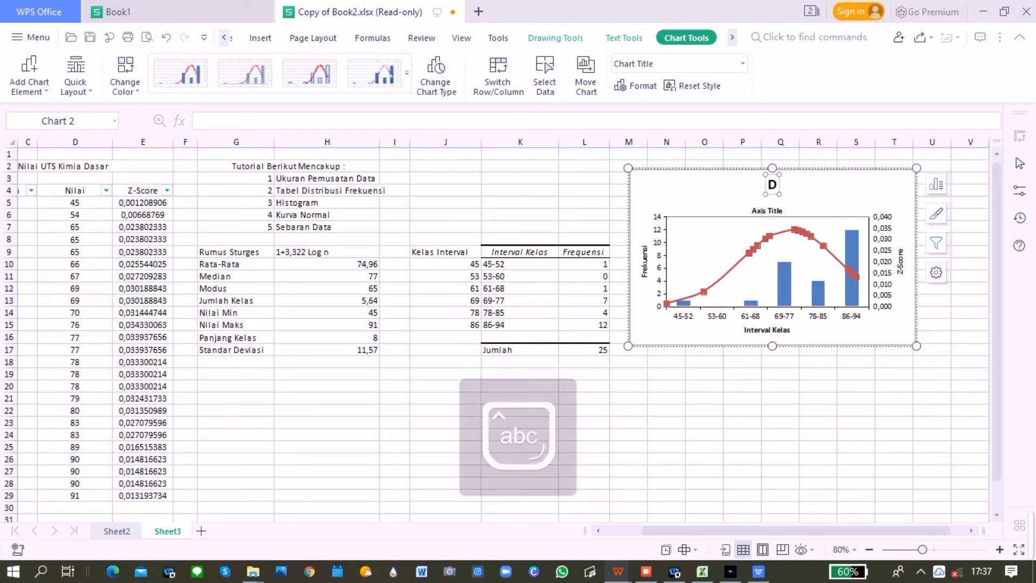
{"action": "type", "text": "istribus"}
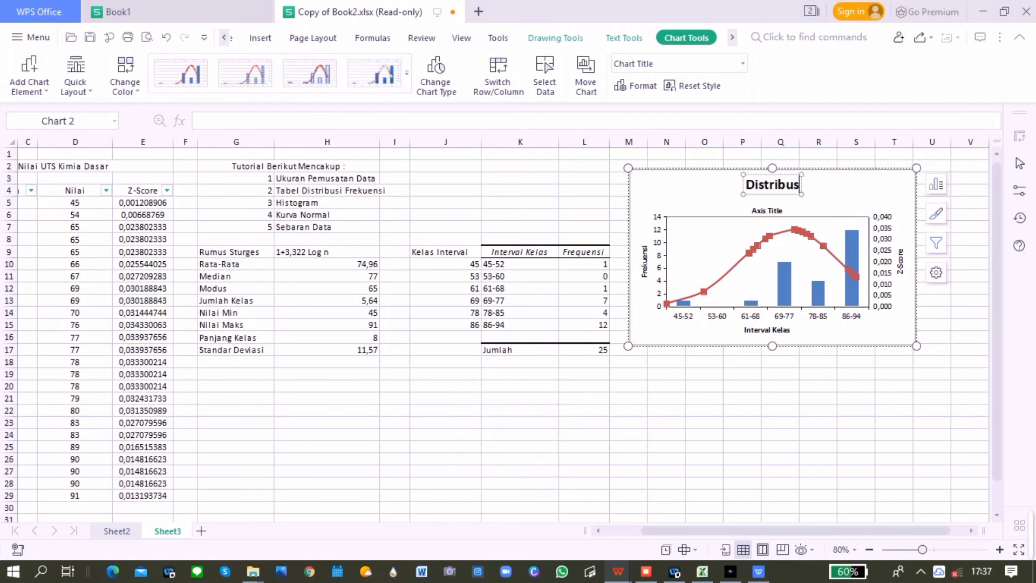
{"action": "type", "text": "i Nilai"}
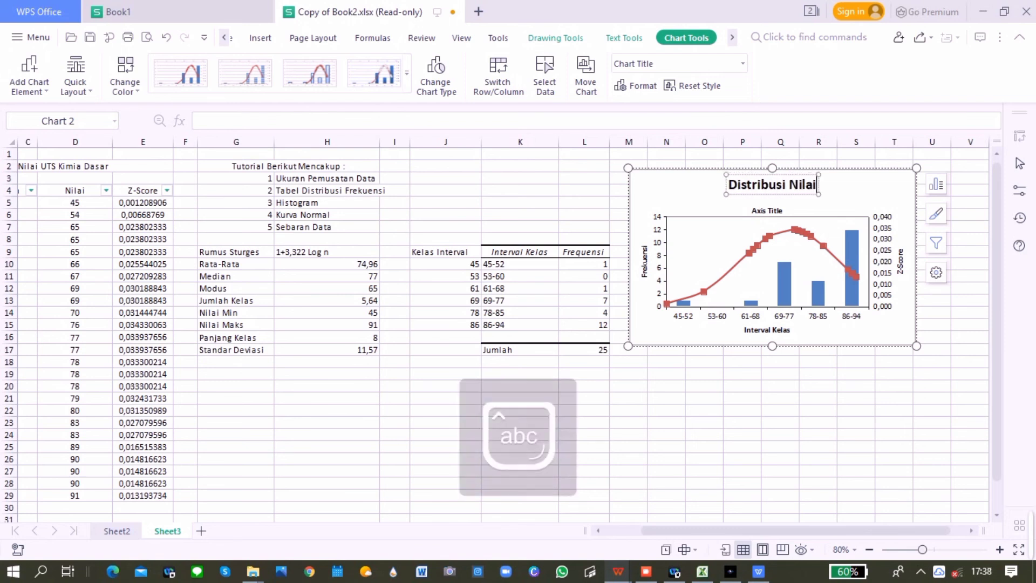
{"action": "type", "text": " UTS"}
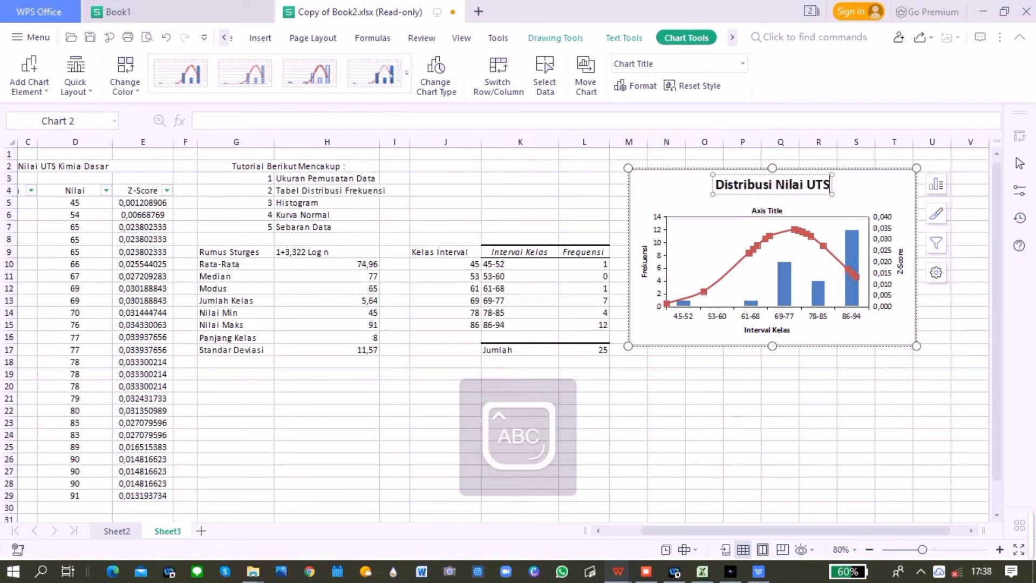
{"action": "type", "text": " Kimia D"}
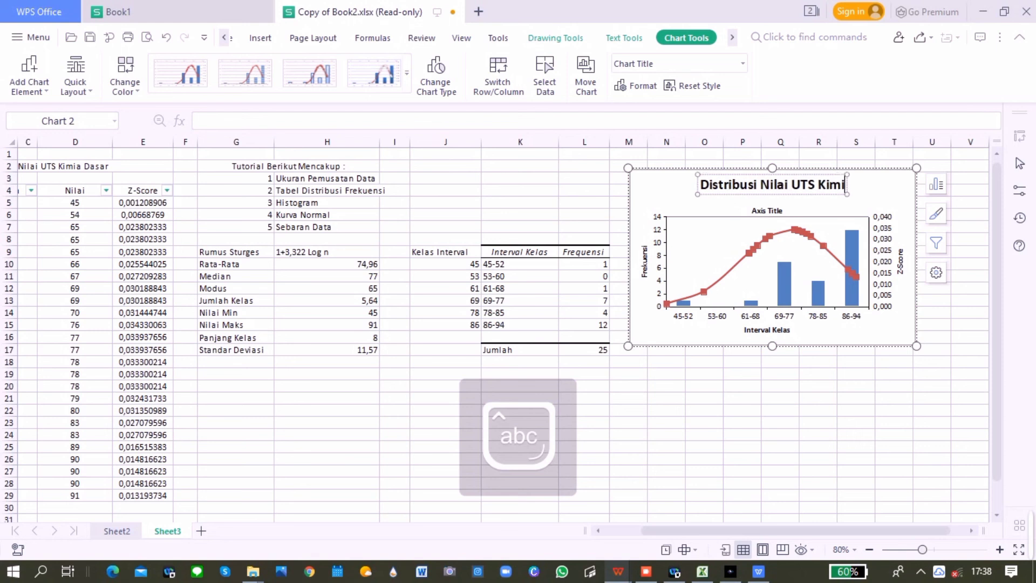
{"action": "type", "text": "asar"}
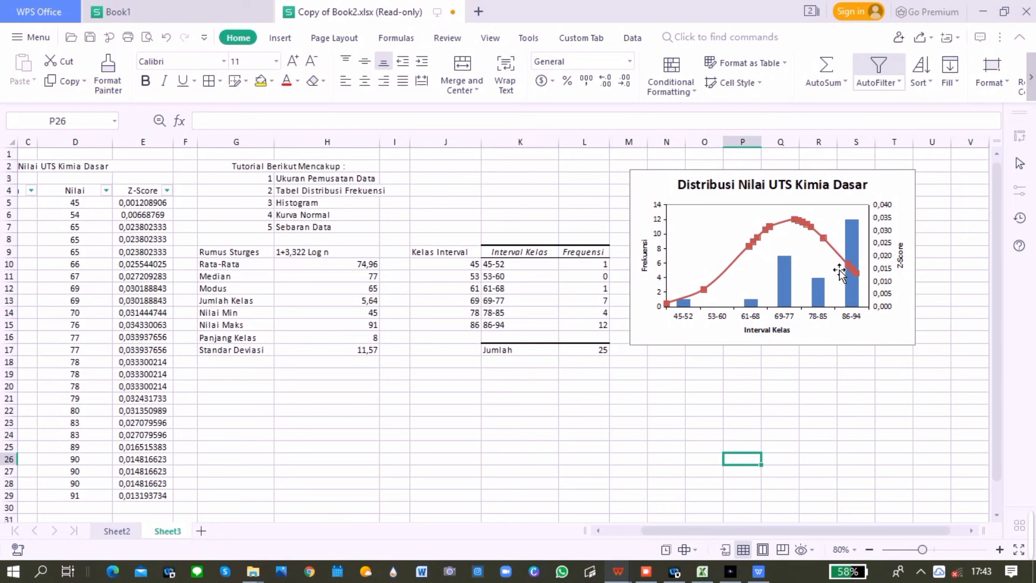
{"action": "mouse_move", "coordinate": [786, 279]}
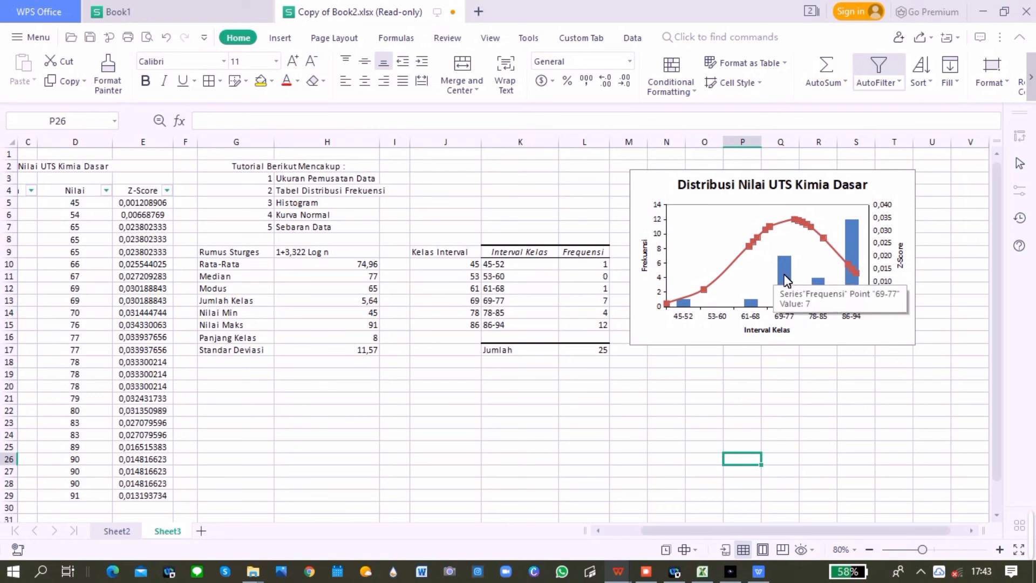